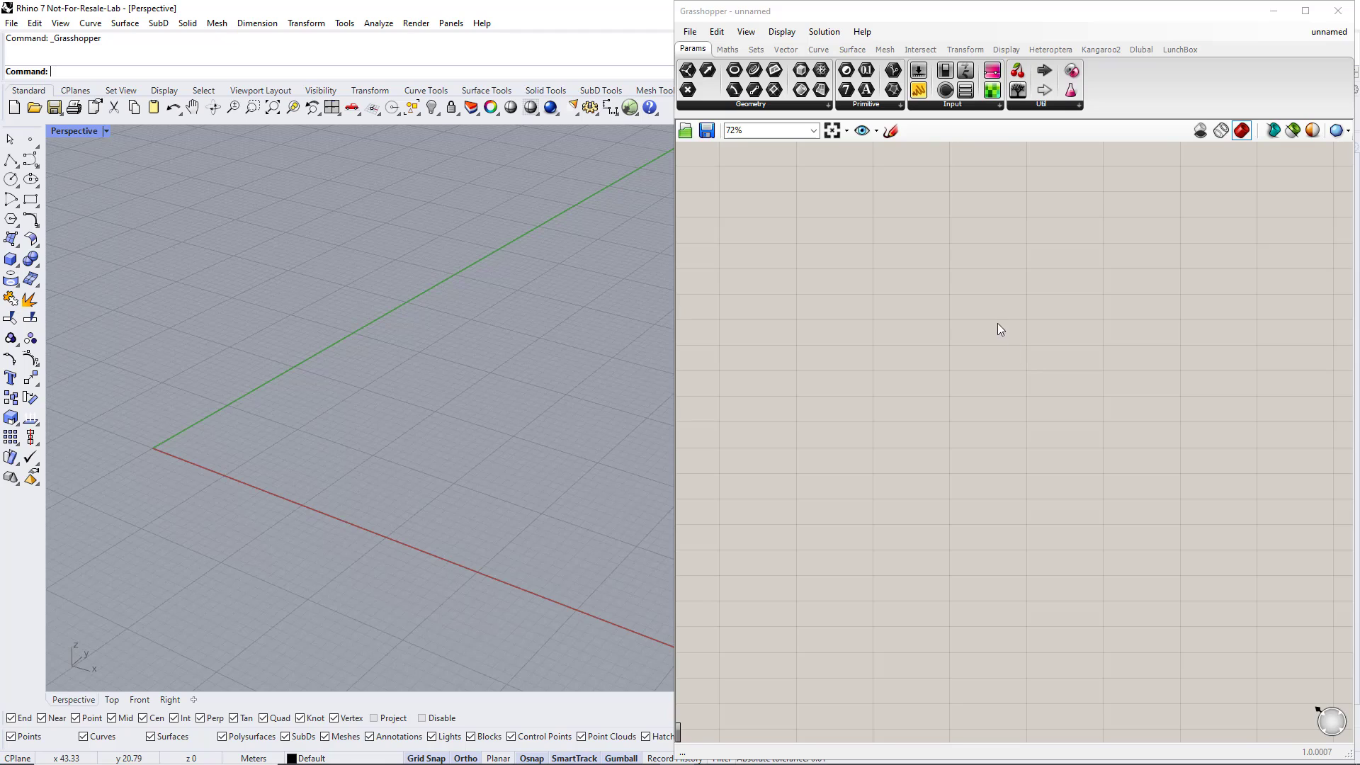
Step: Place three Construct Point components stacked on the canvas
click(788, 51)
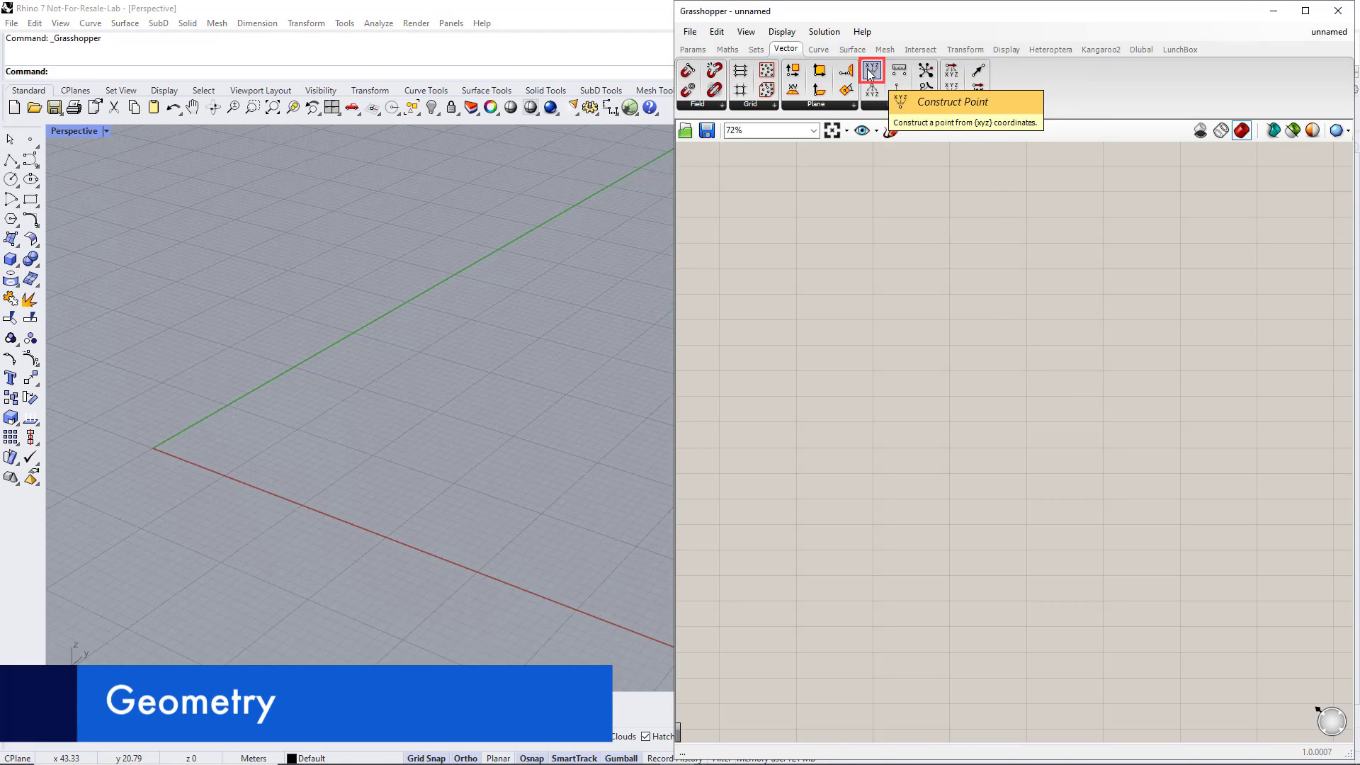
drag(867, 70, 986, 364)
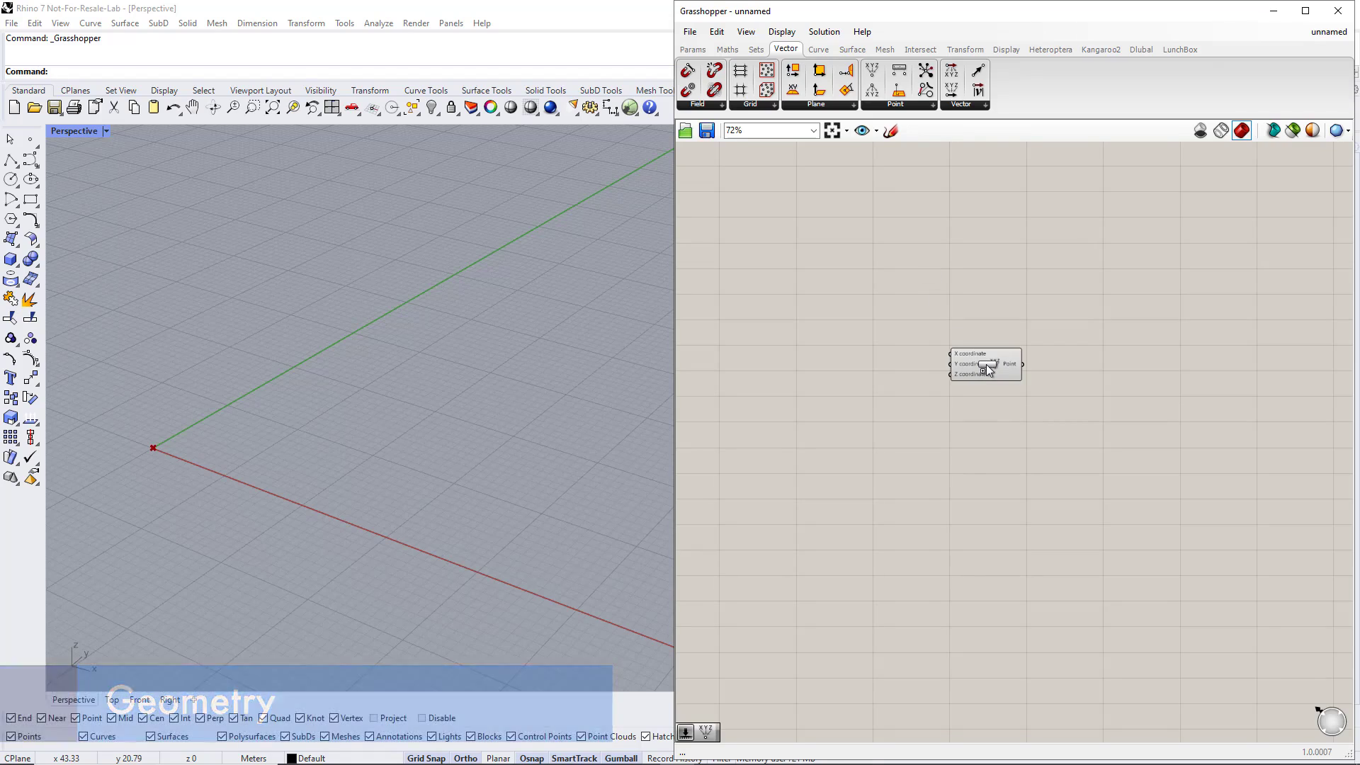
click(989, 371)
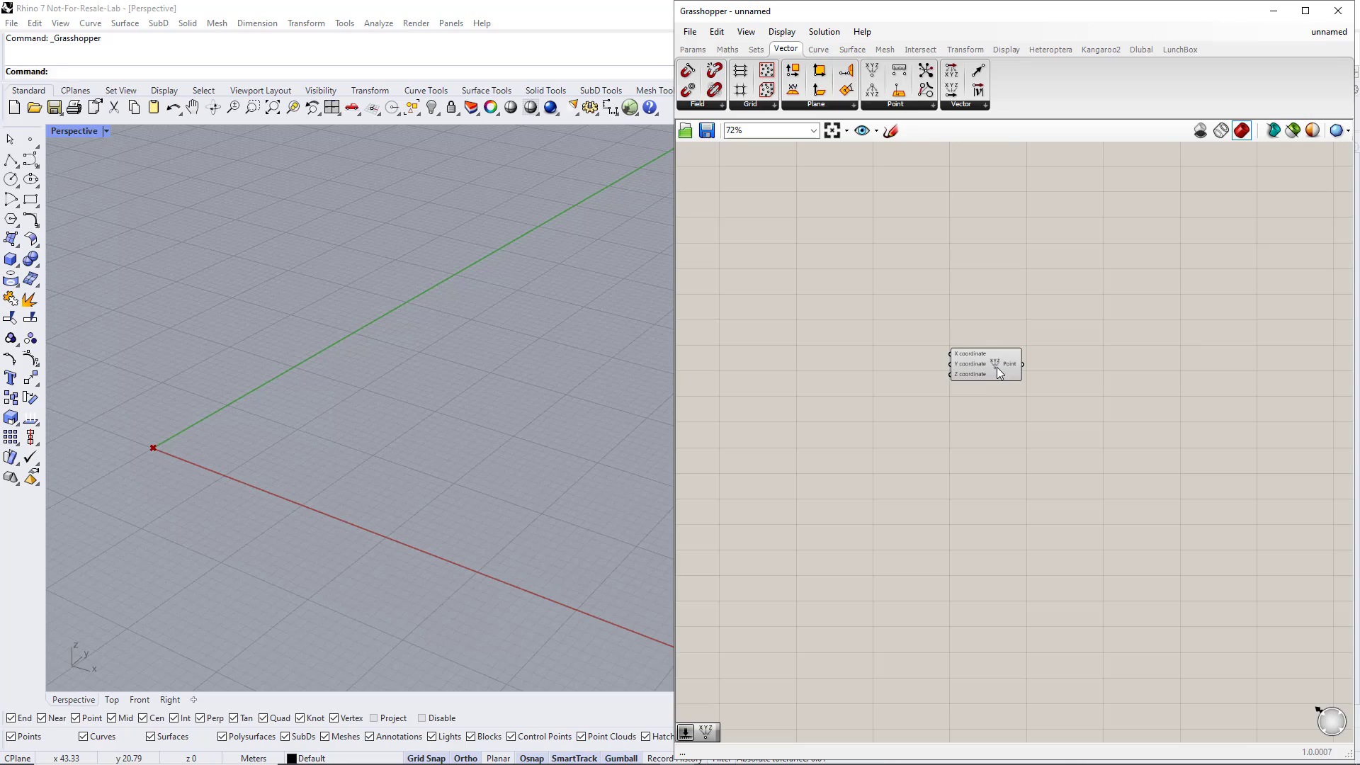
click(997, 367)
alt+drag(996, 367, 996, 541)
click(893, 430)
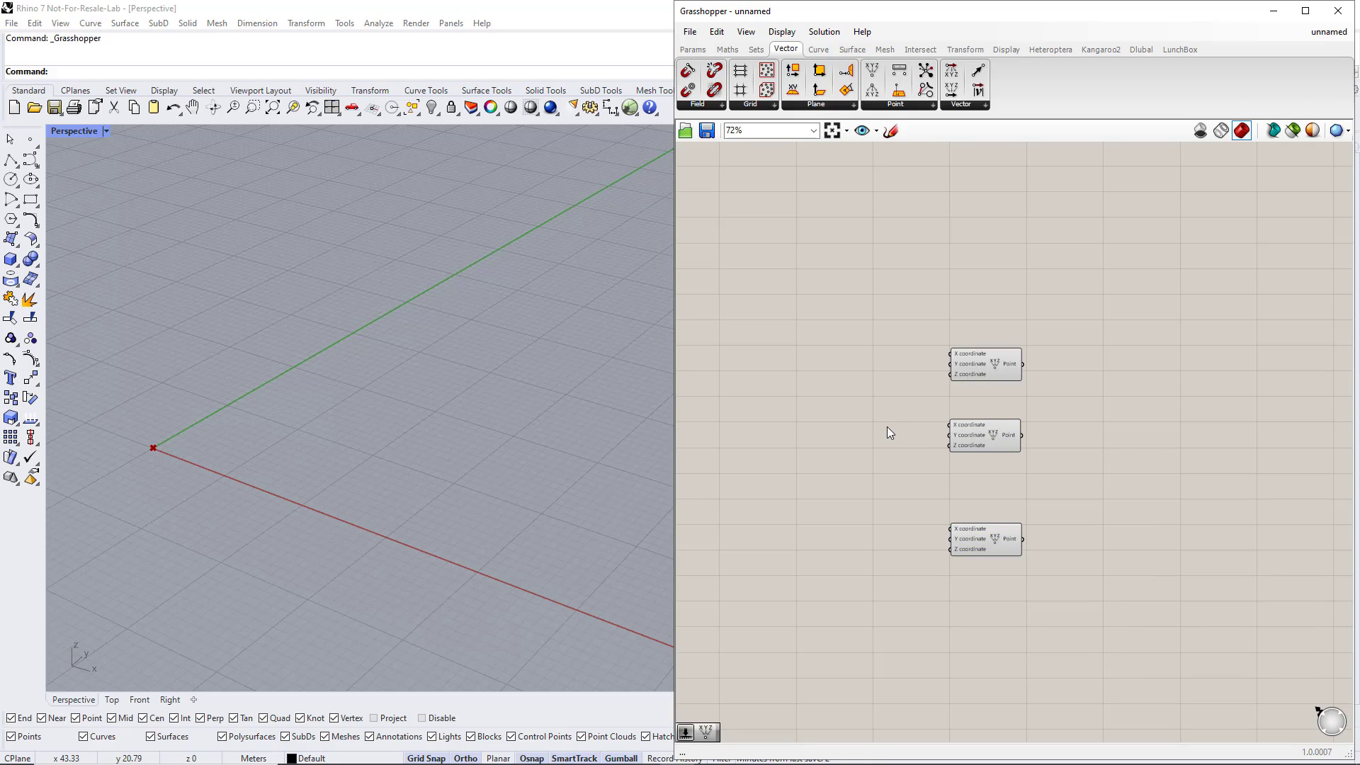
Step: Add a 1..50 slider named Width driving the middle point's X, set near 20
double_click(870, 426)
text(1)
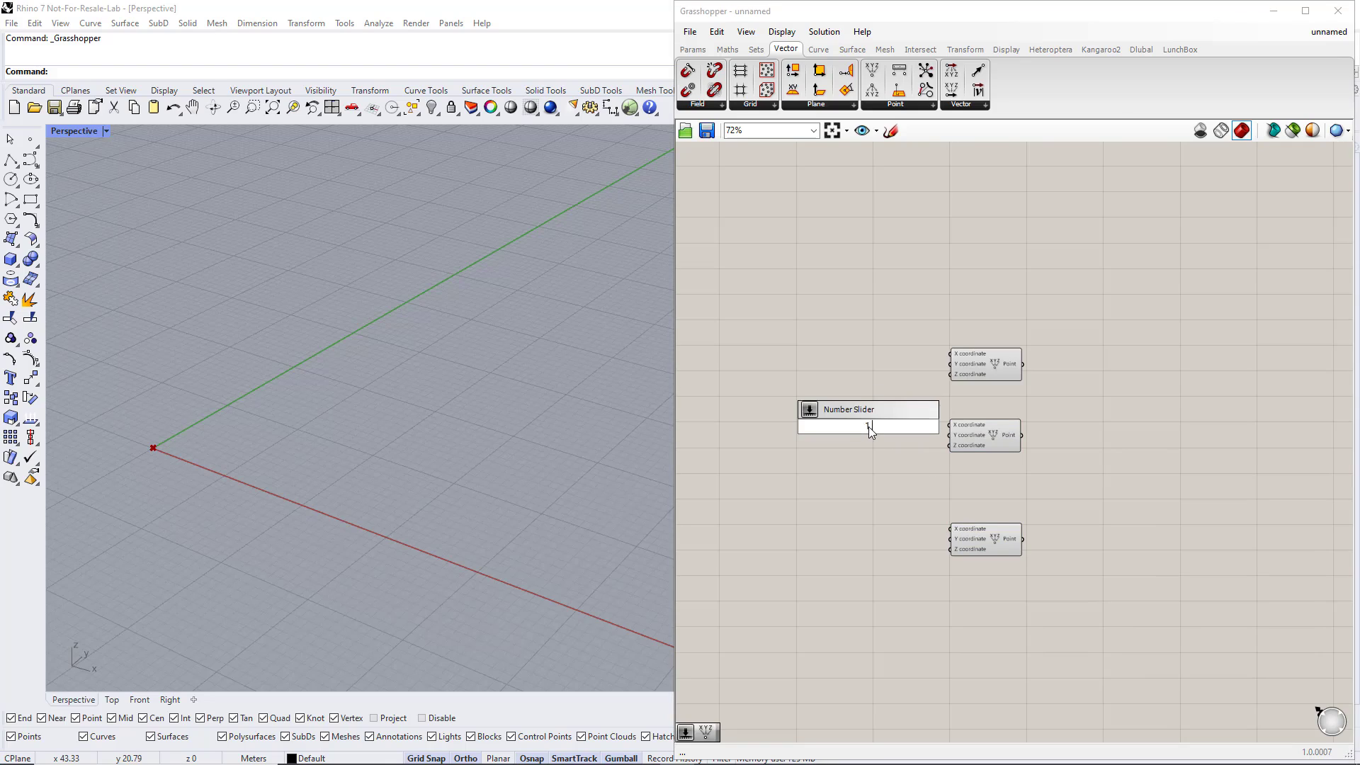
text(..50)
key(Return)
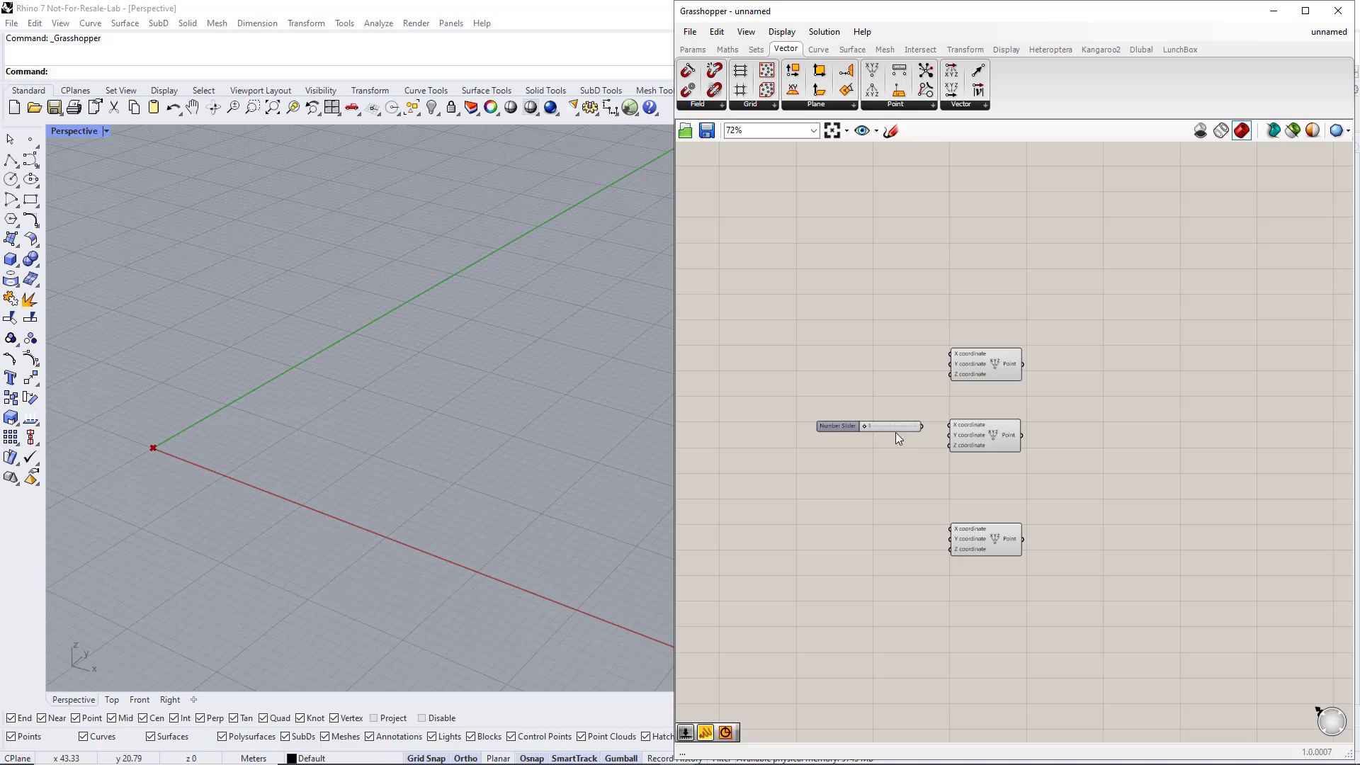
drag(933, 427, 950, 425)
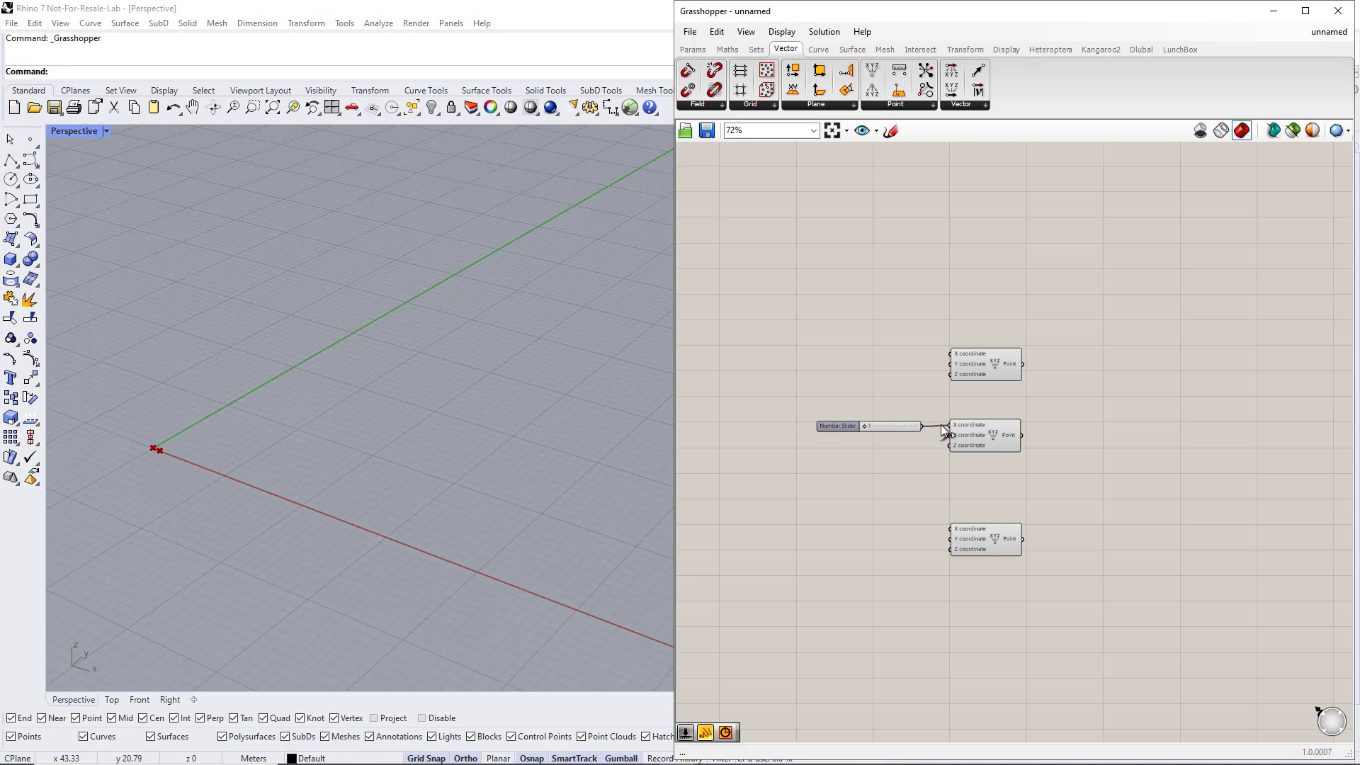
right_click(839, 423)
click(861, 429)
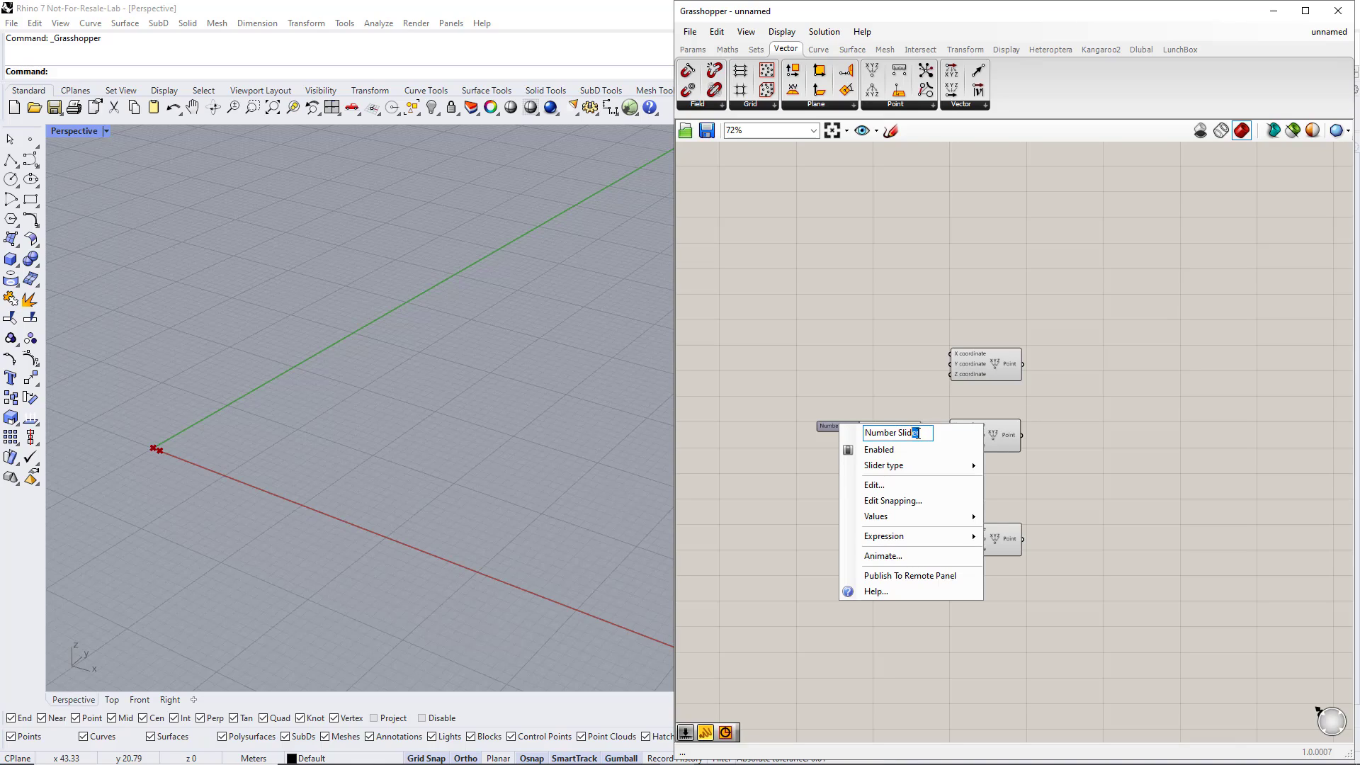
text(Width)
key(Return)
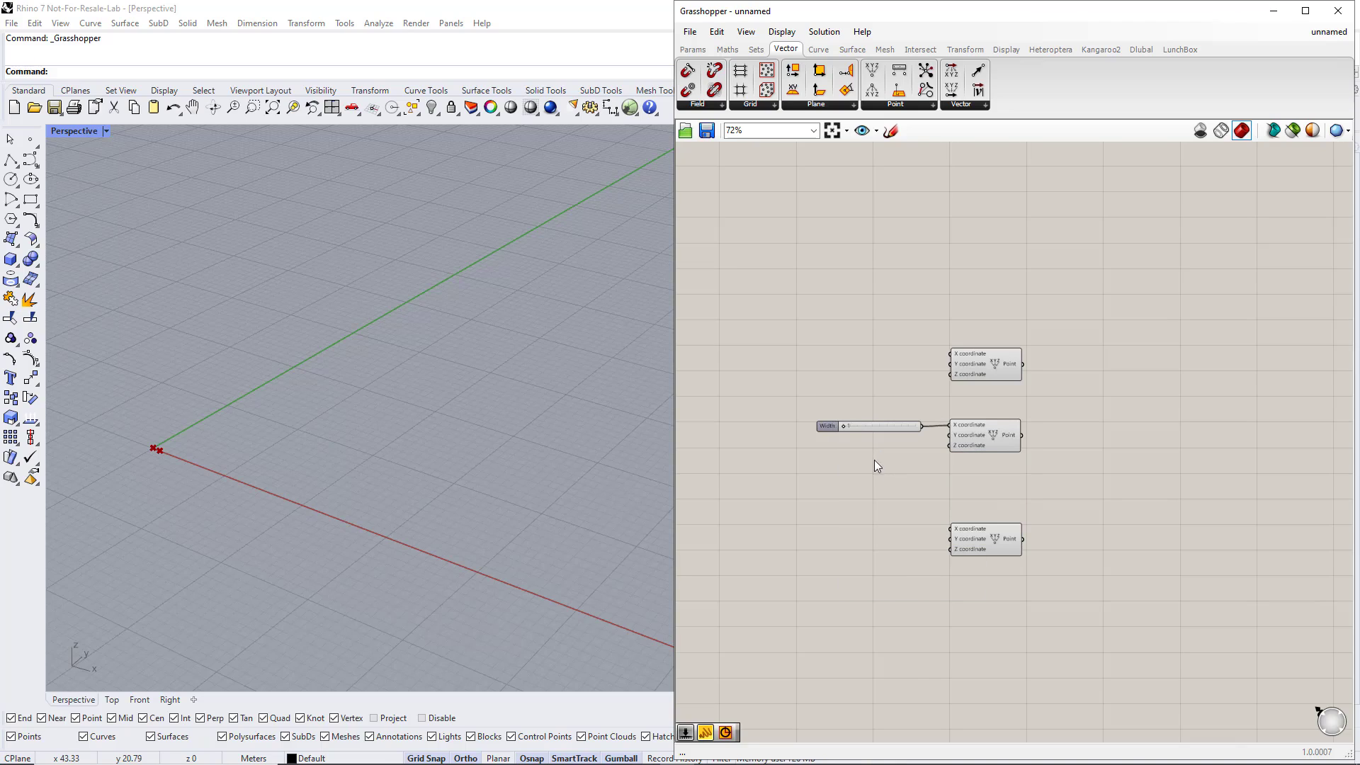
drag(845, 427, 873, 427)
Step: Feed Width divided by a Panel value into the third point's X
click(730, 51)
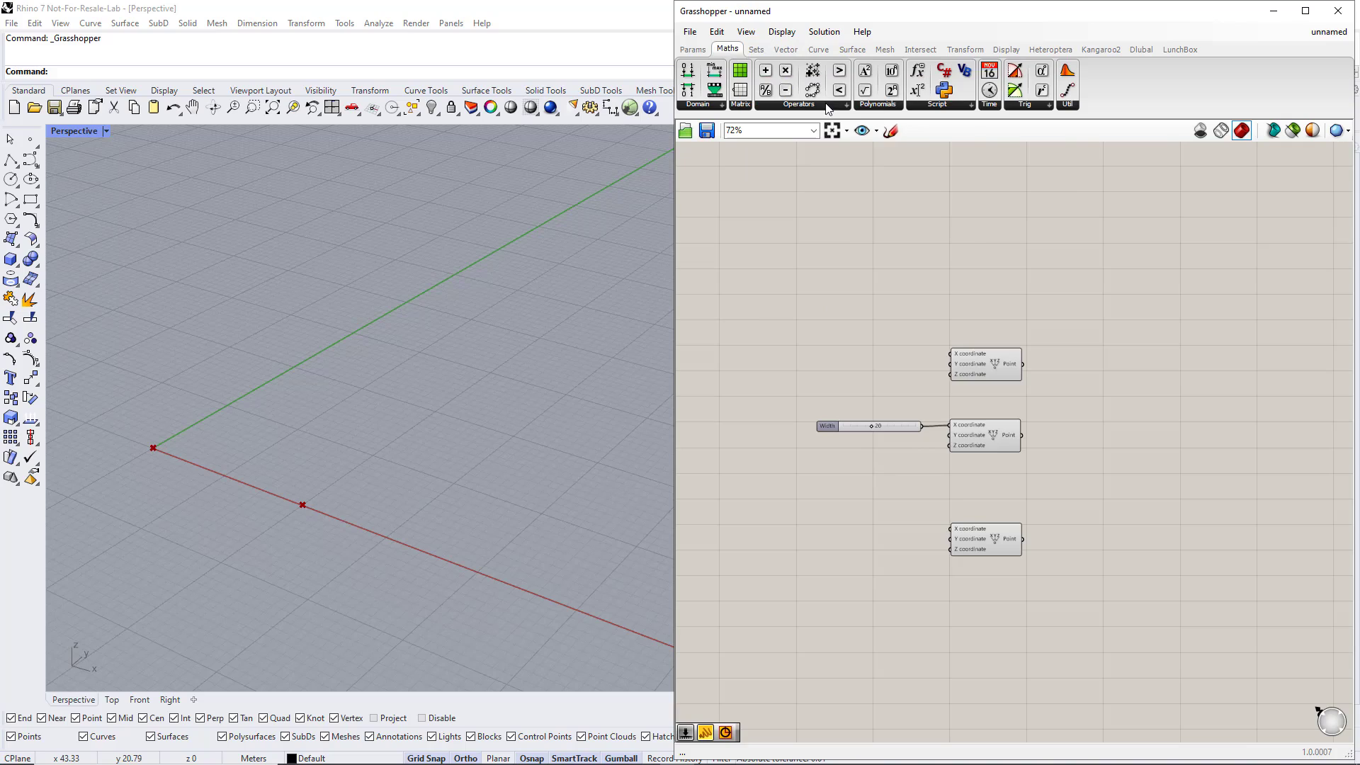
click(825, 103)
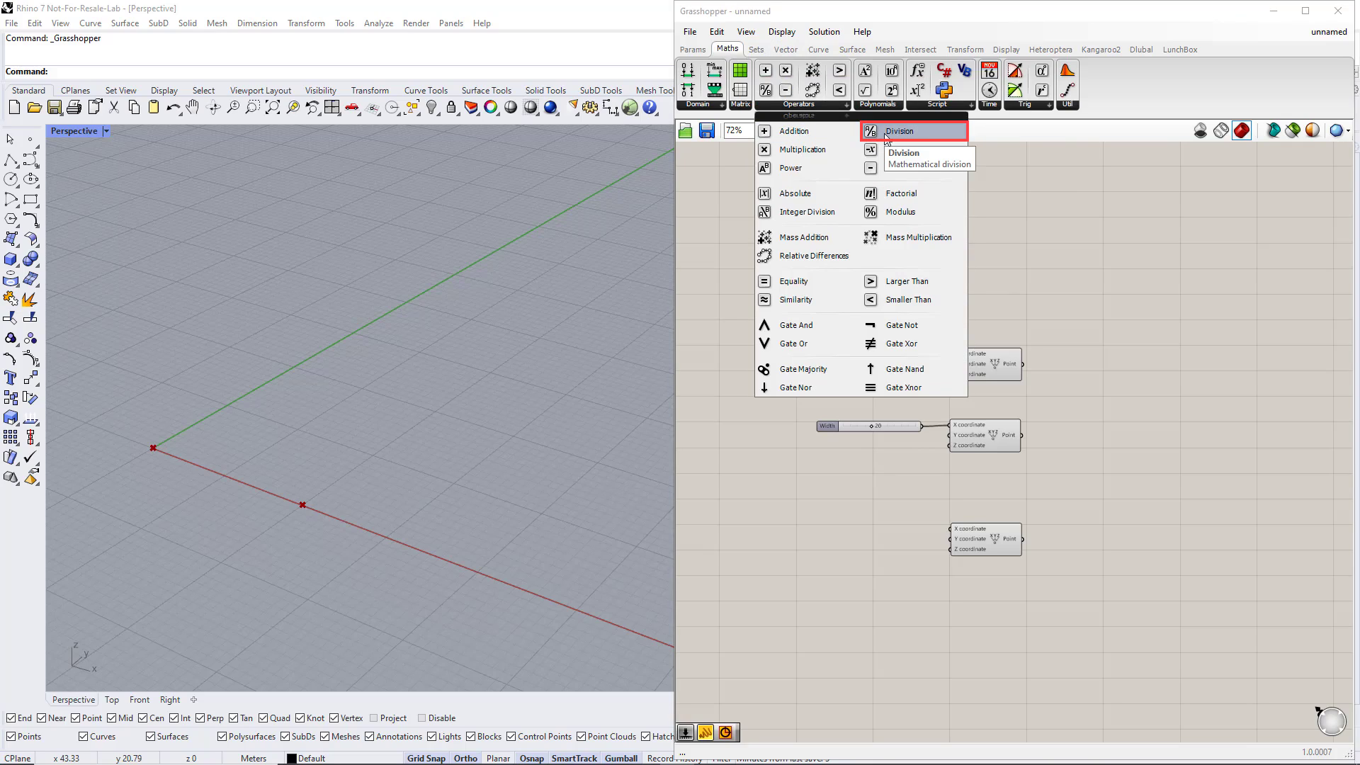
drag(885, 134, 885, 196)
drag(874, 486, 925, 438)
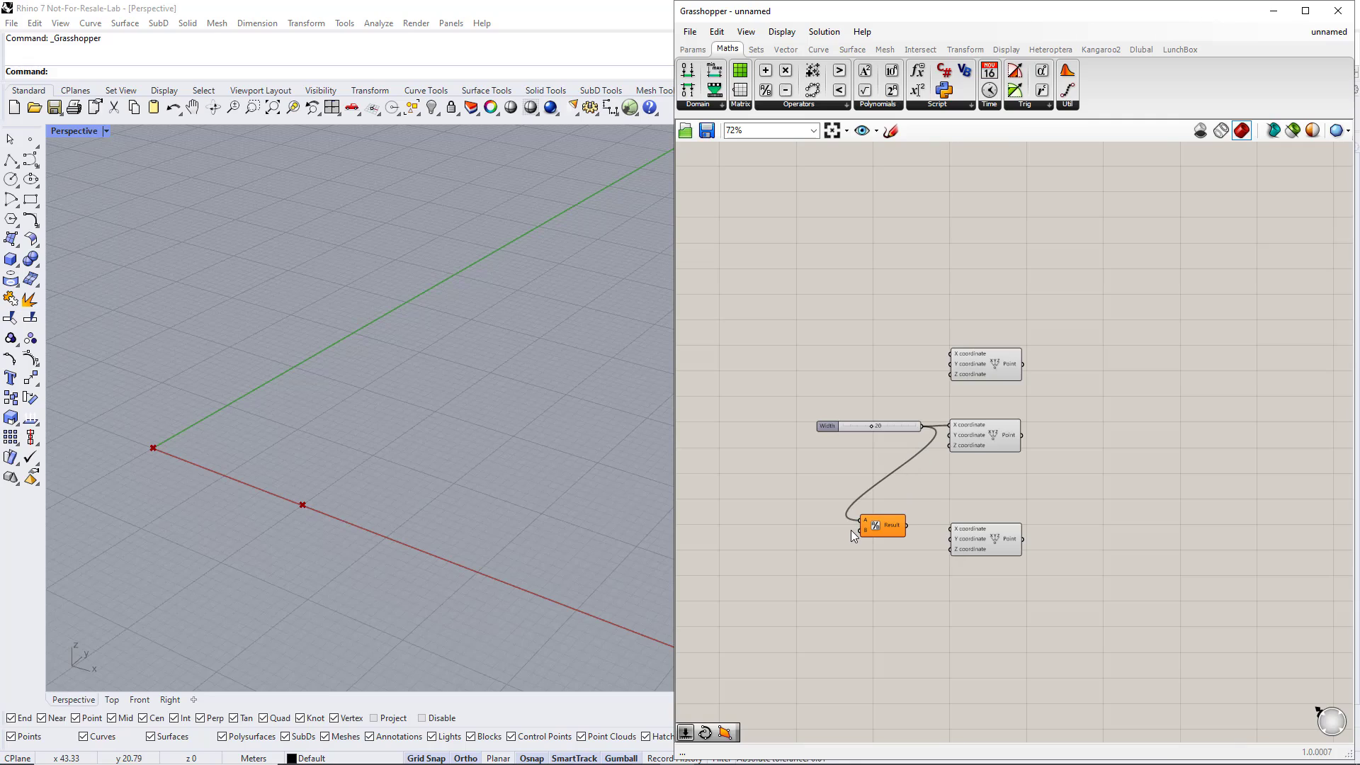
double_click(798, 546)
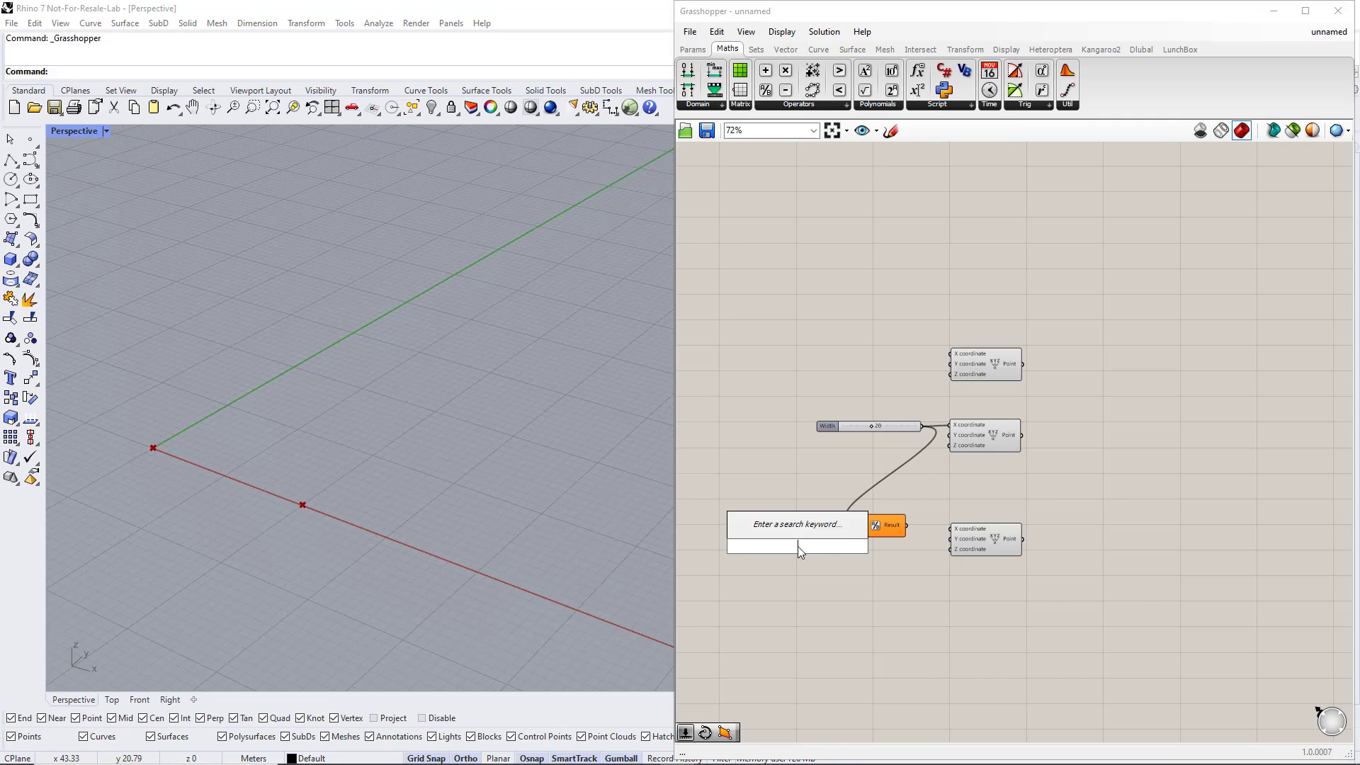
text(//2)
key(Return)
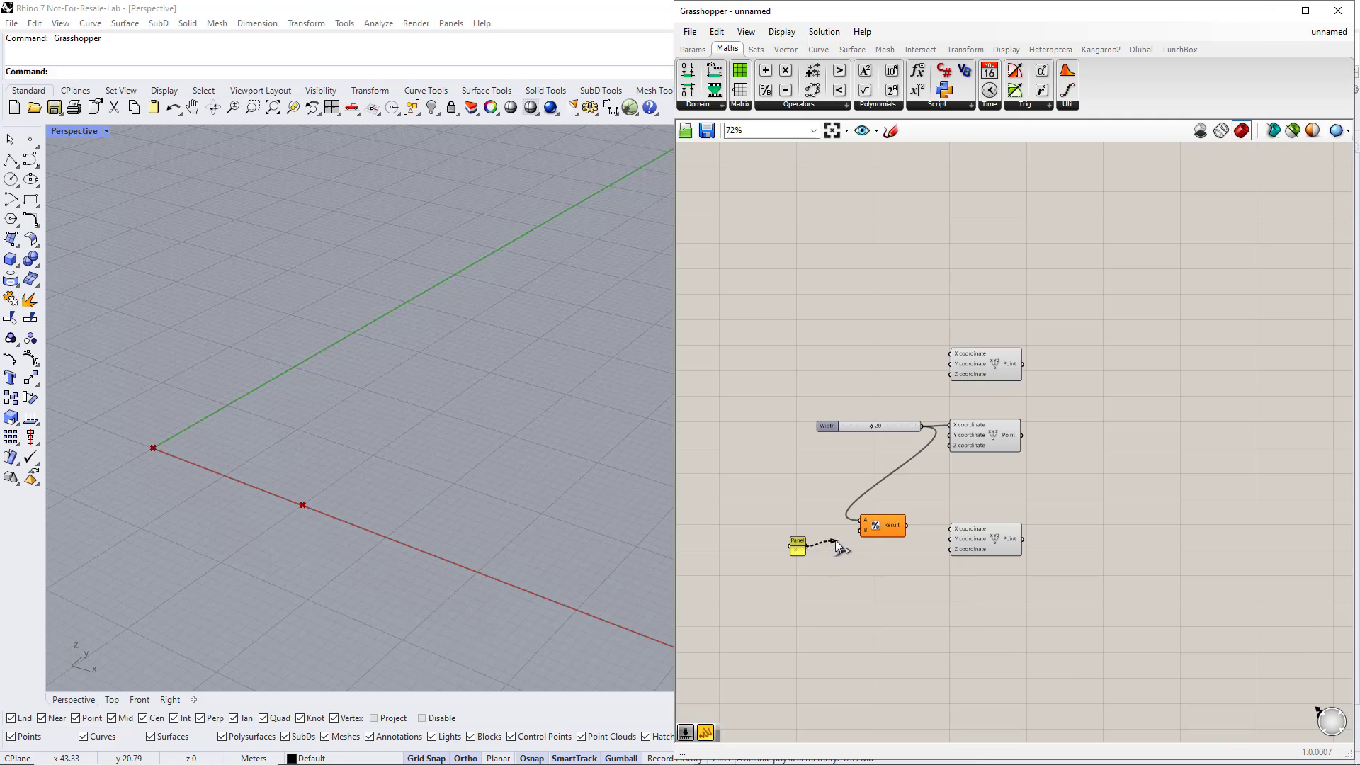
drag(836, 540, 860, 531)
drag(943, 530, 950, 529)
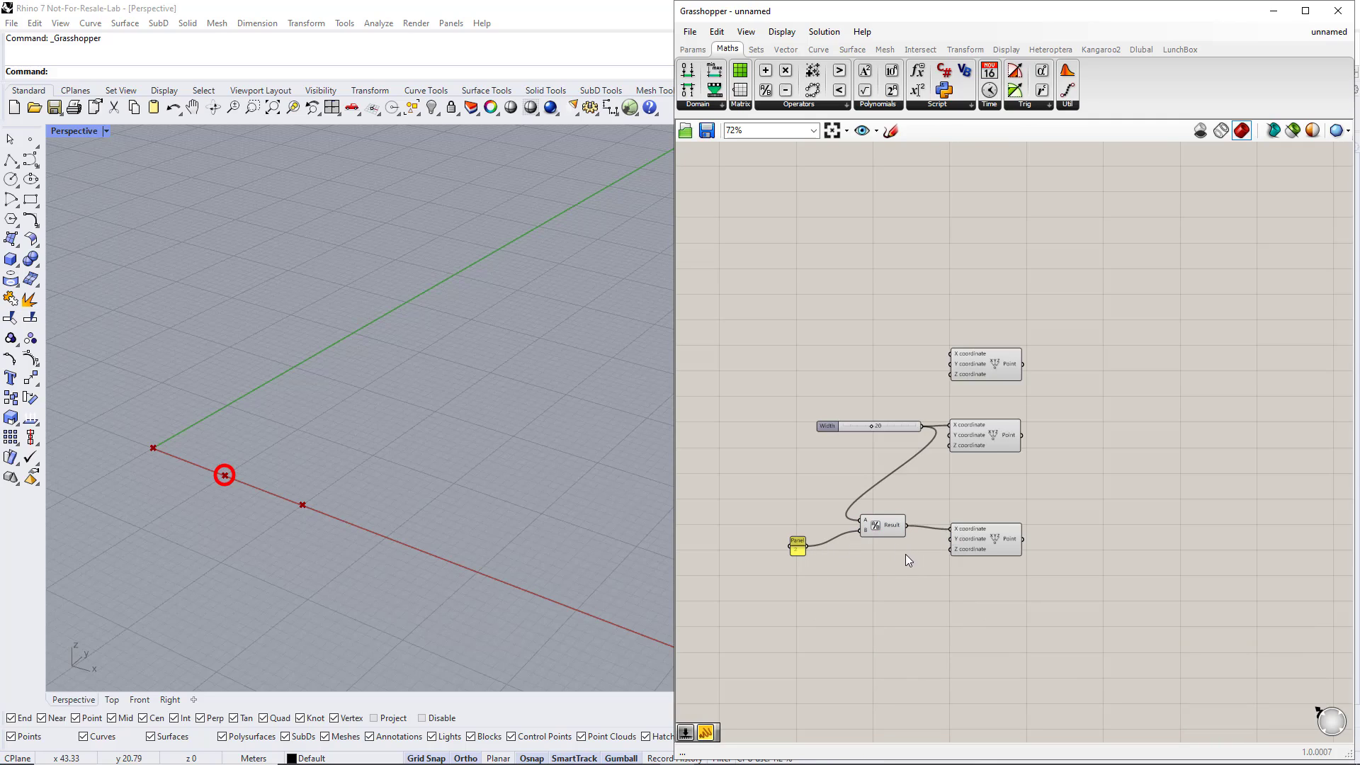
Step: Add a 0..10 slider named Height driving the third point's Z, then widen Width
double_click(862, 572)
text(0..10)
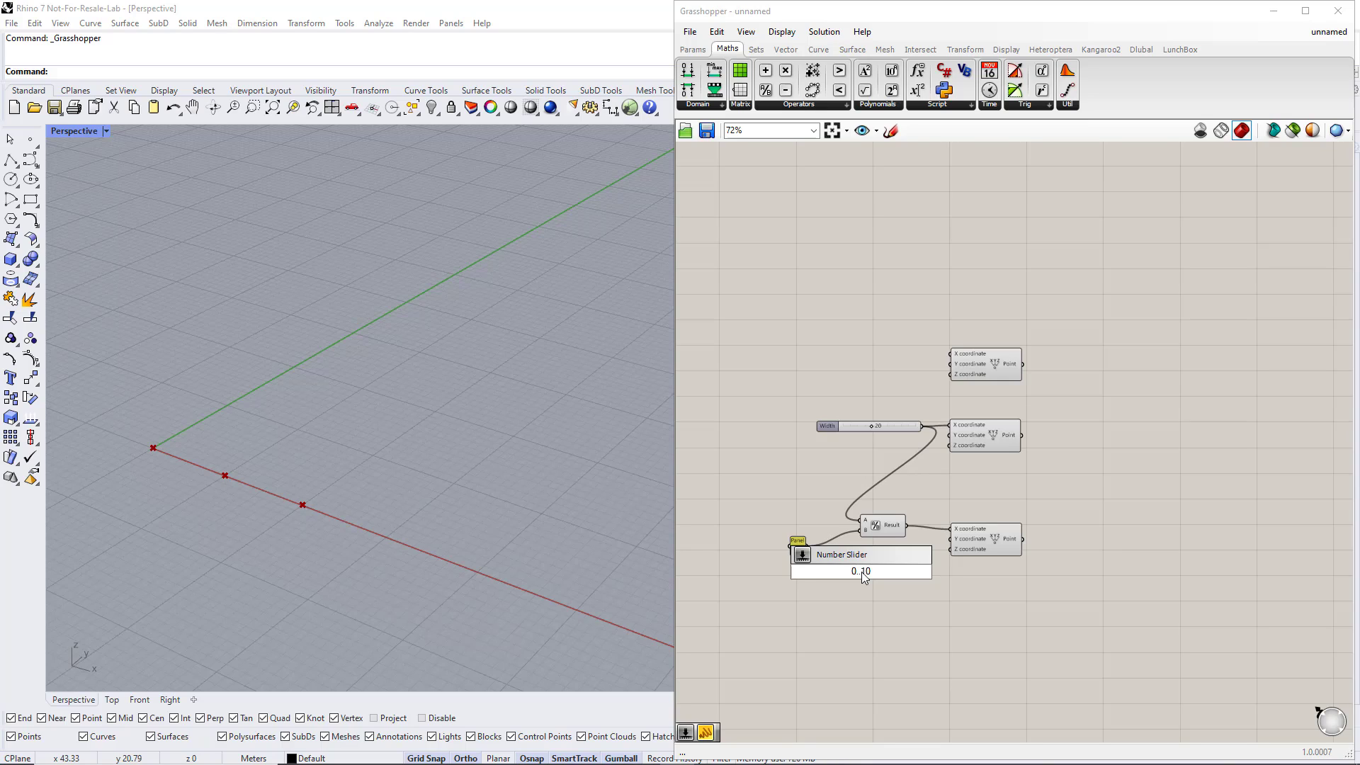
key(Return)
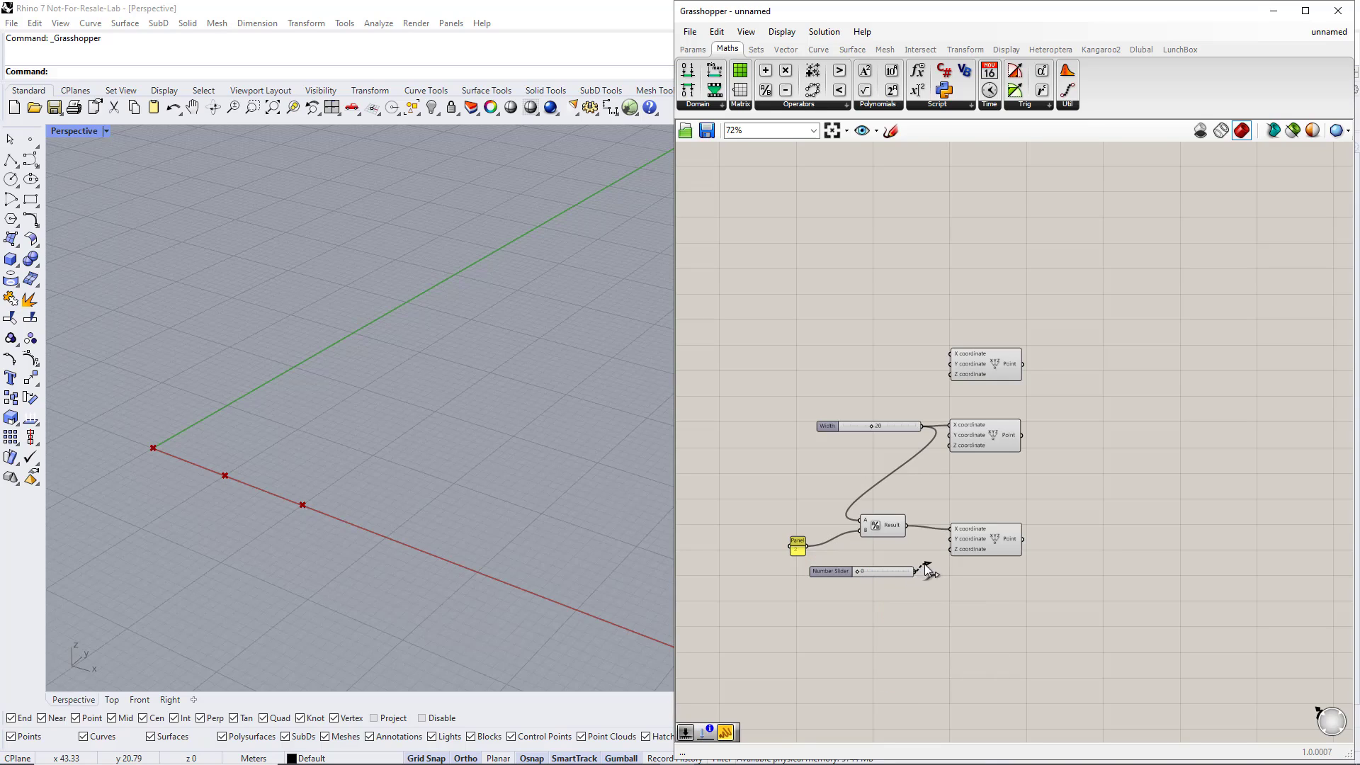
drag(926, 569, 847, 579)
right_click(833, 572)
text(Height)
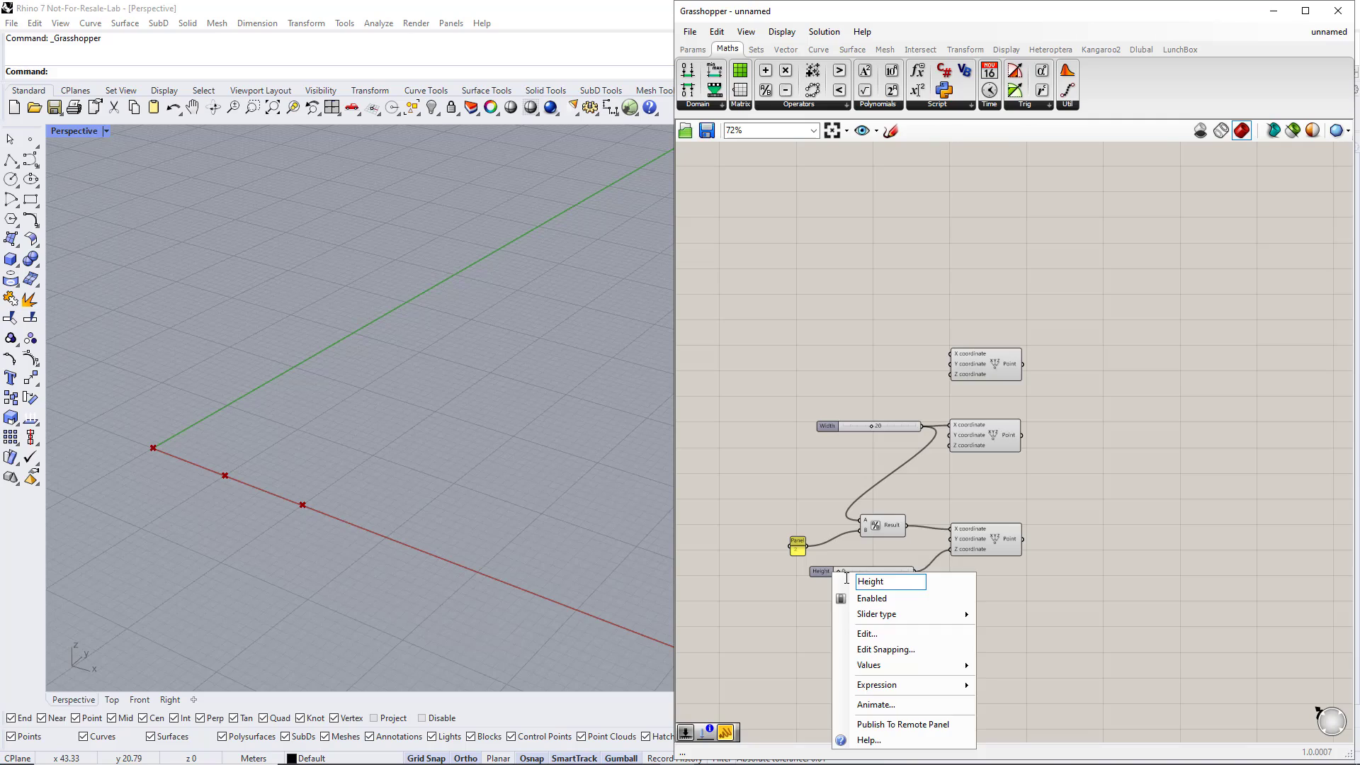
key(Return)
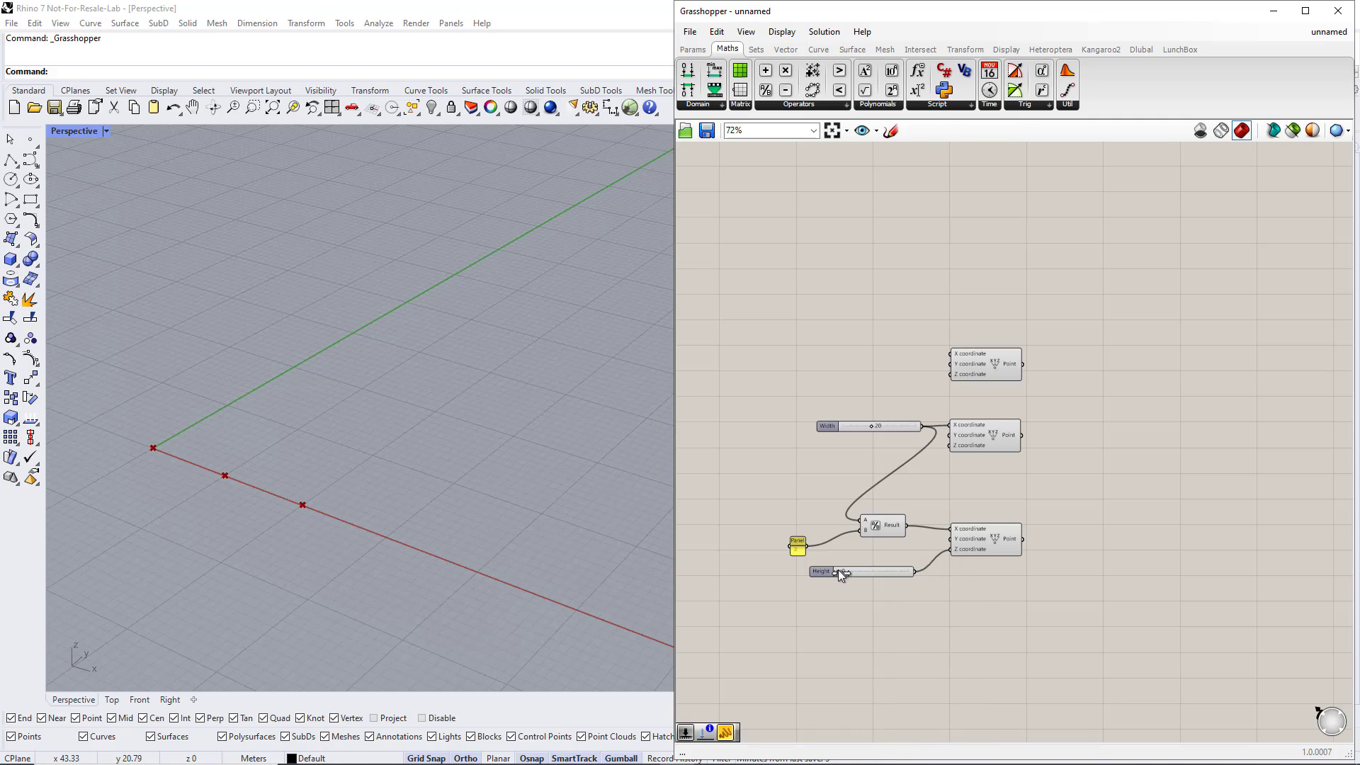
drag(838, 571, 852, 571)
mouse_move(872, 424)
mouse_down()
mouse_move(853, 426)
mouse_move(887, 428)
mouse_up()
Step: Join the three points into a curve with an Interpolate component
click(820, 53)
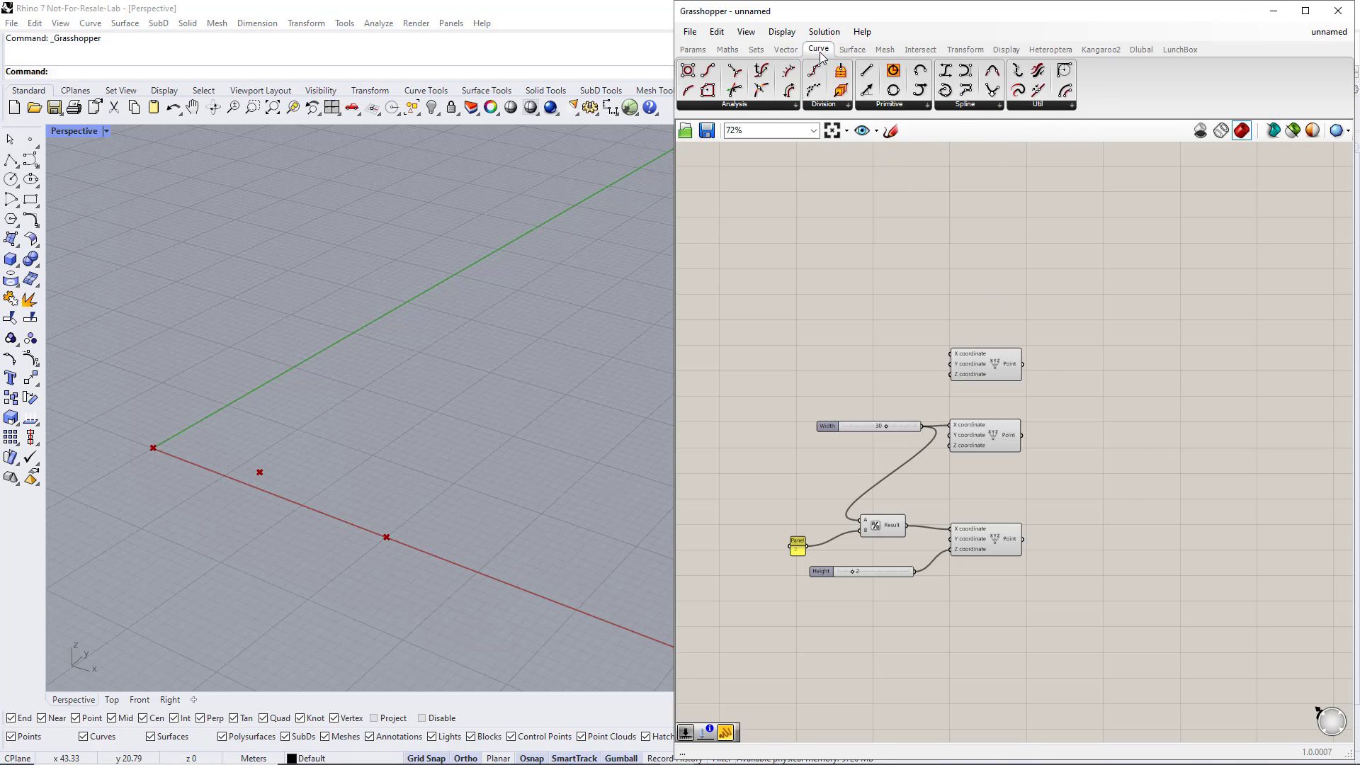
click(951, 106)
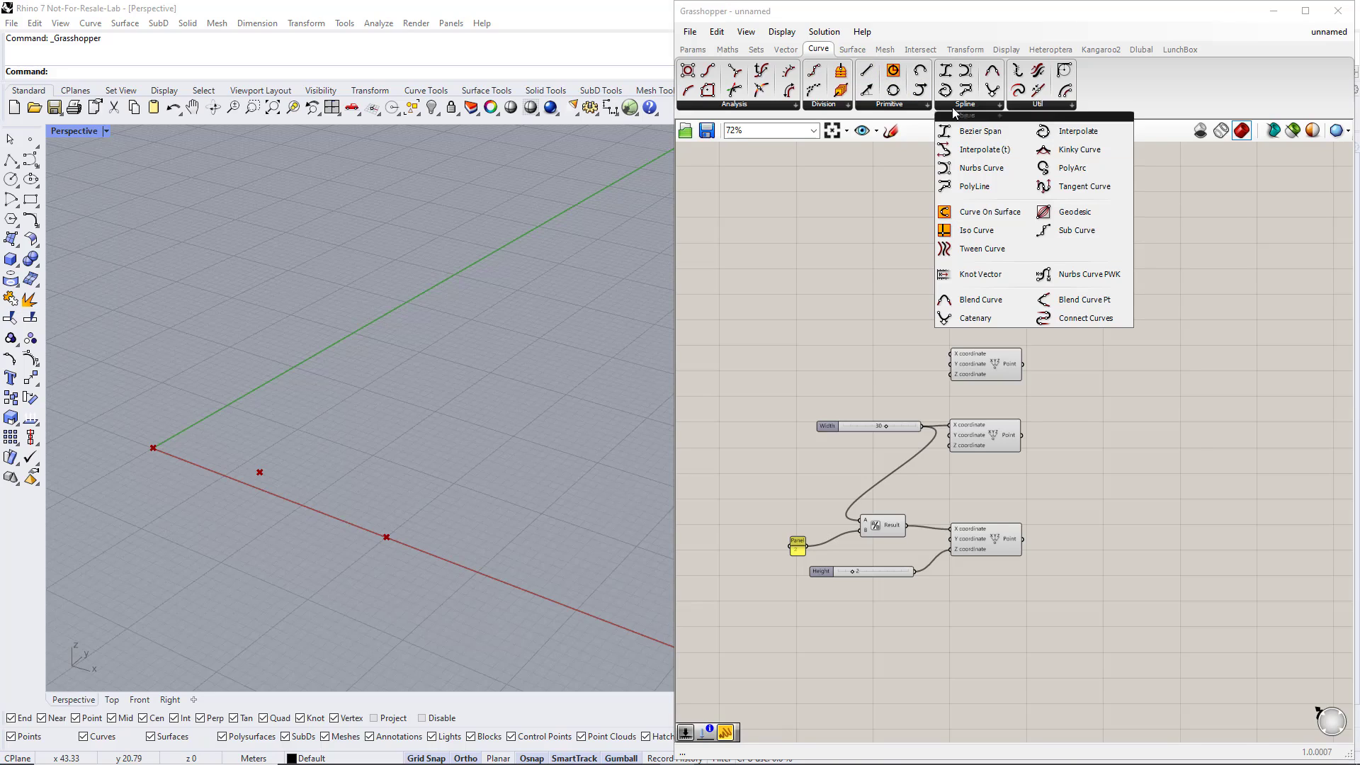
click(1062, 135)
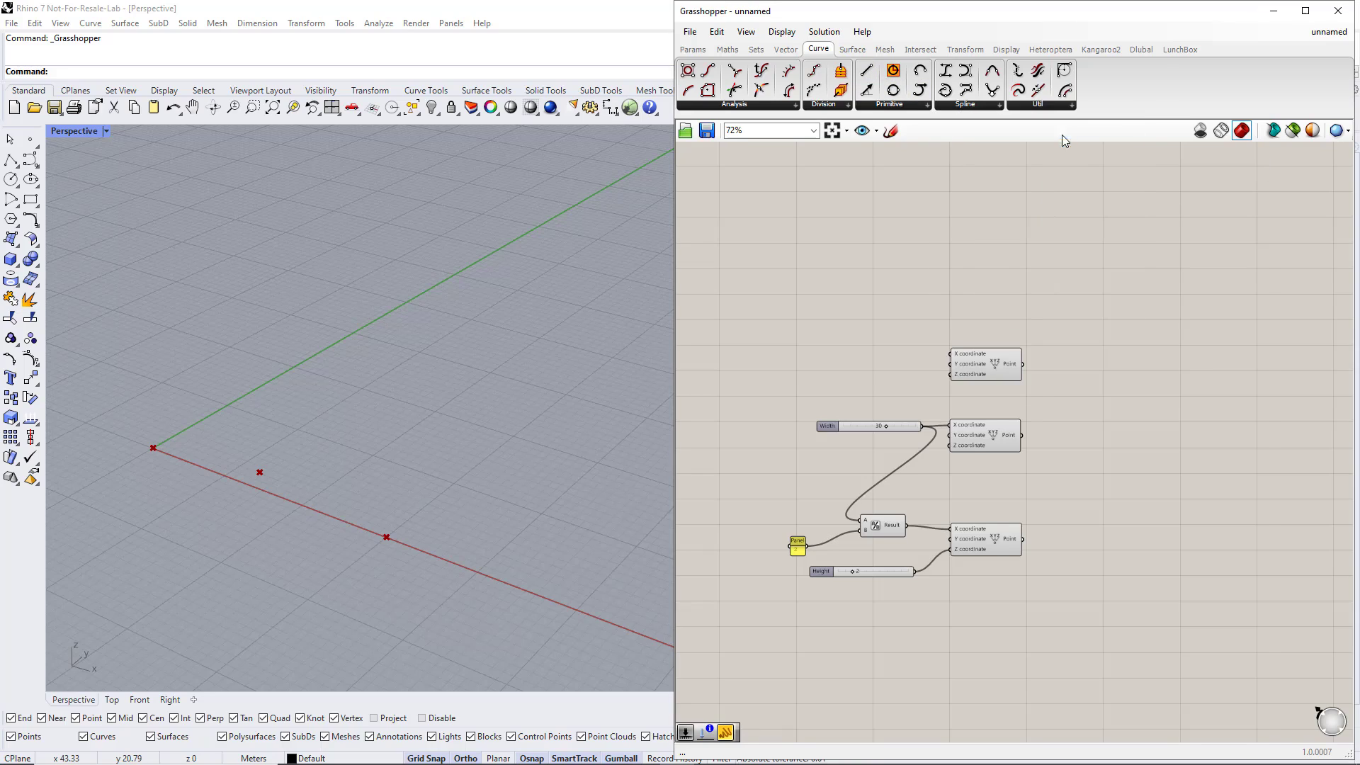
click(1127, 448)
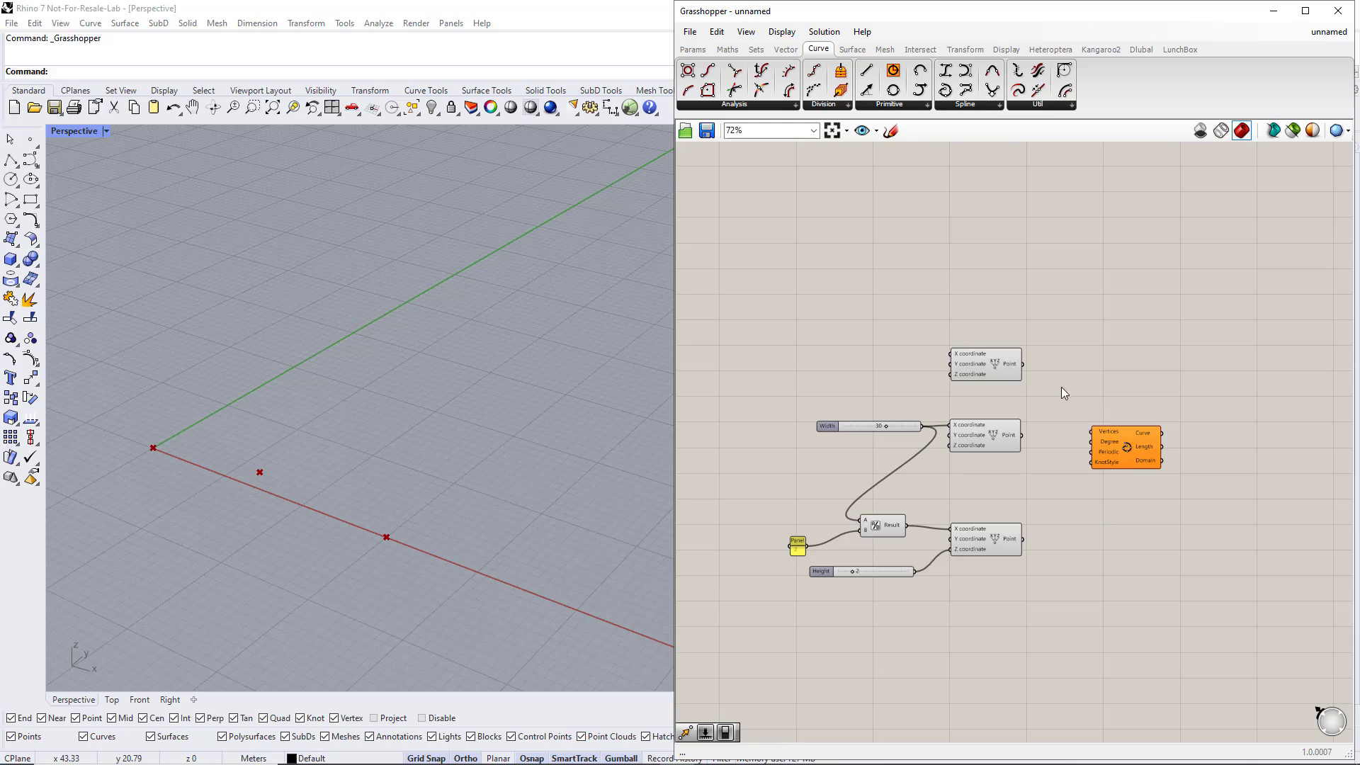
click(999, 362)
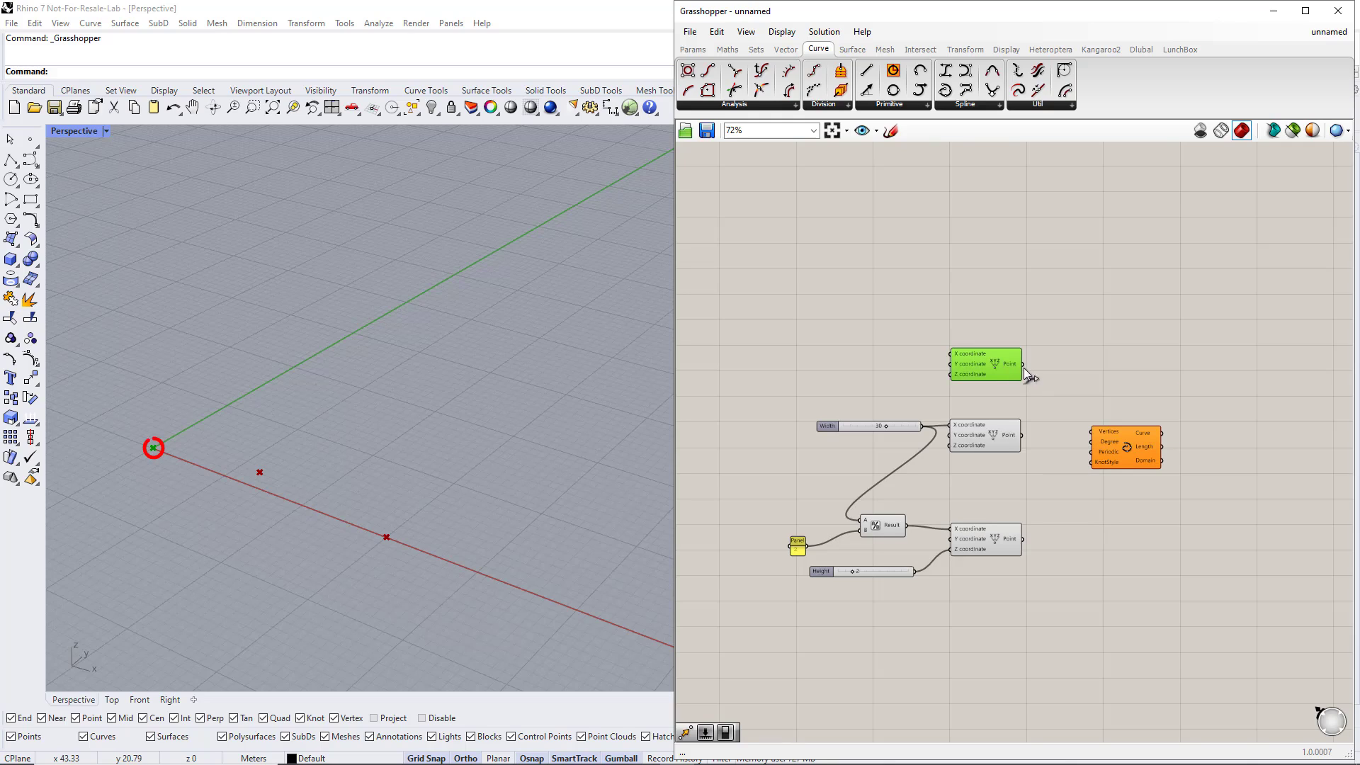
drag(1025, 369, 1092, 432)
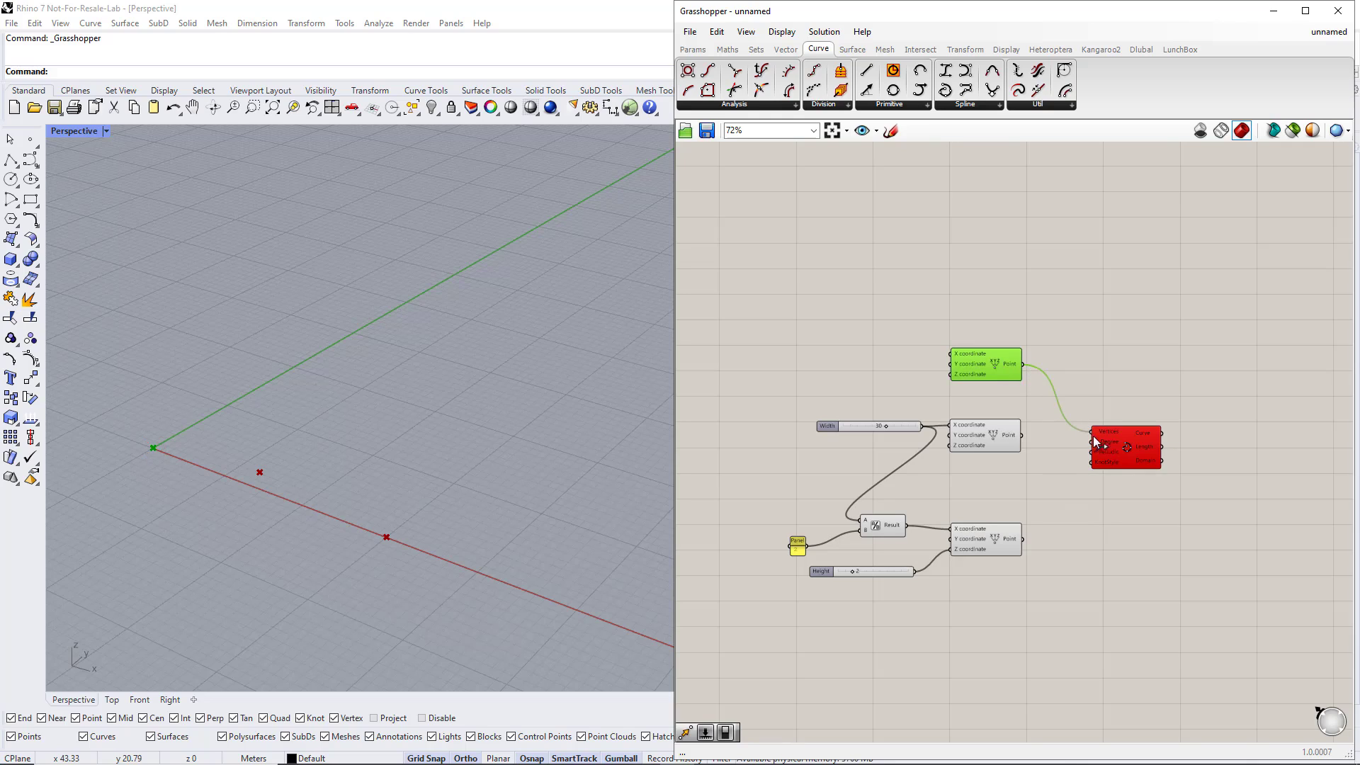
click(1005, 438)
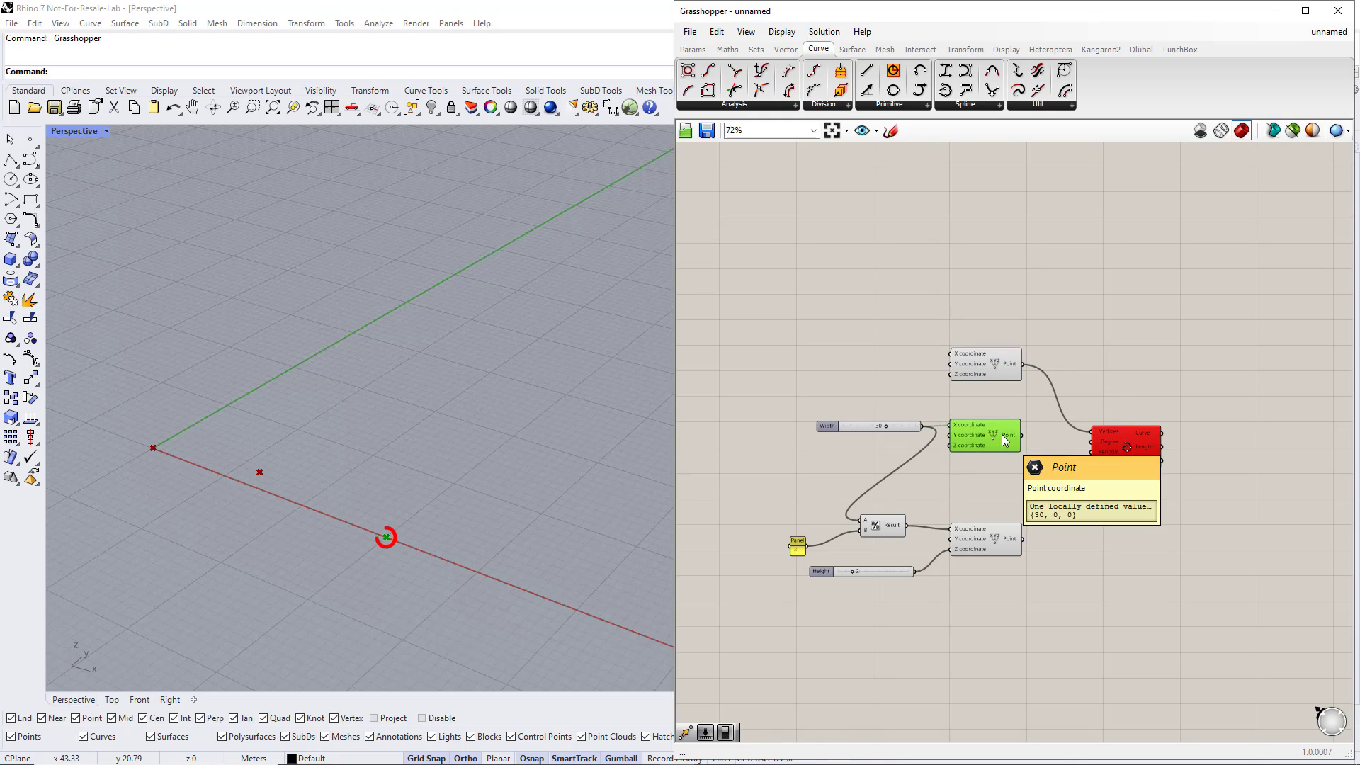
click(1000, 537)
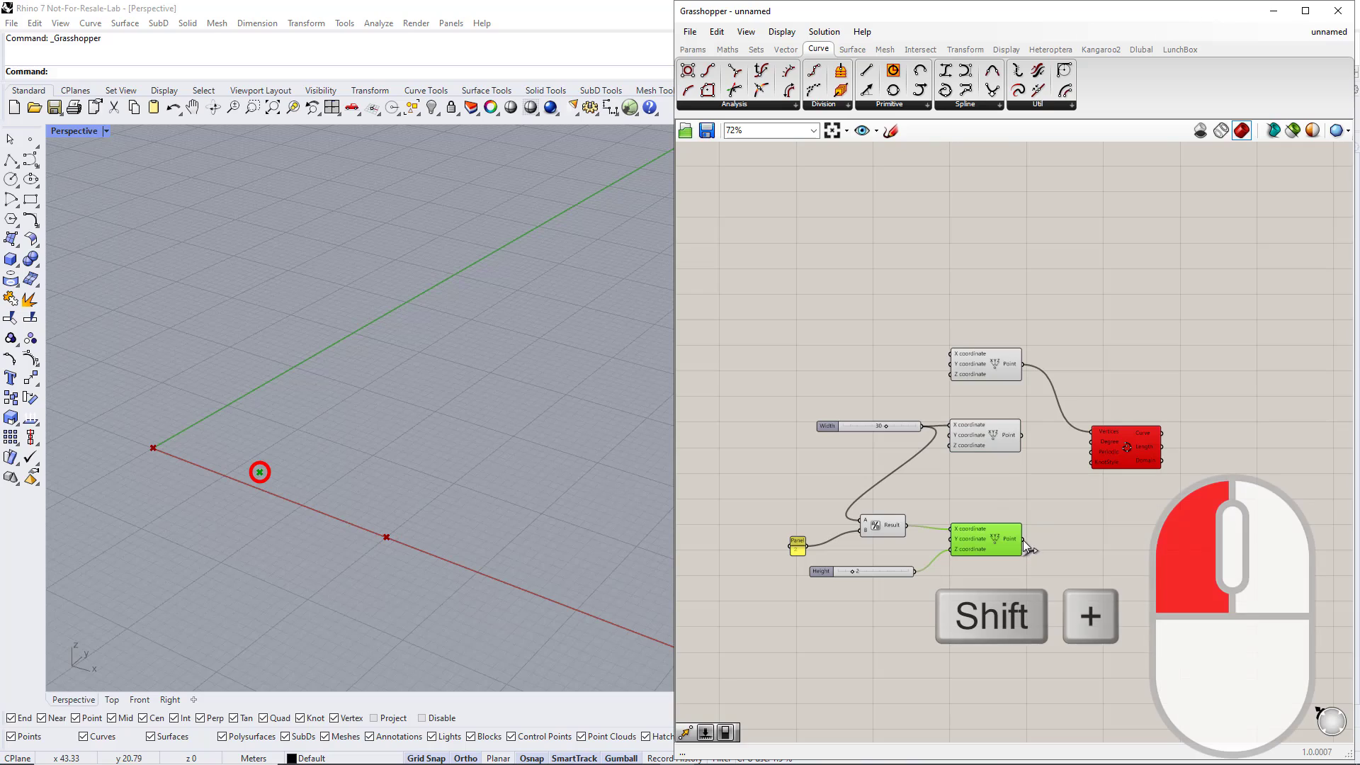
shift+drag(1023, 540, 1172, 453)
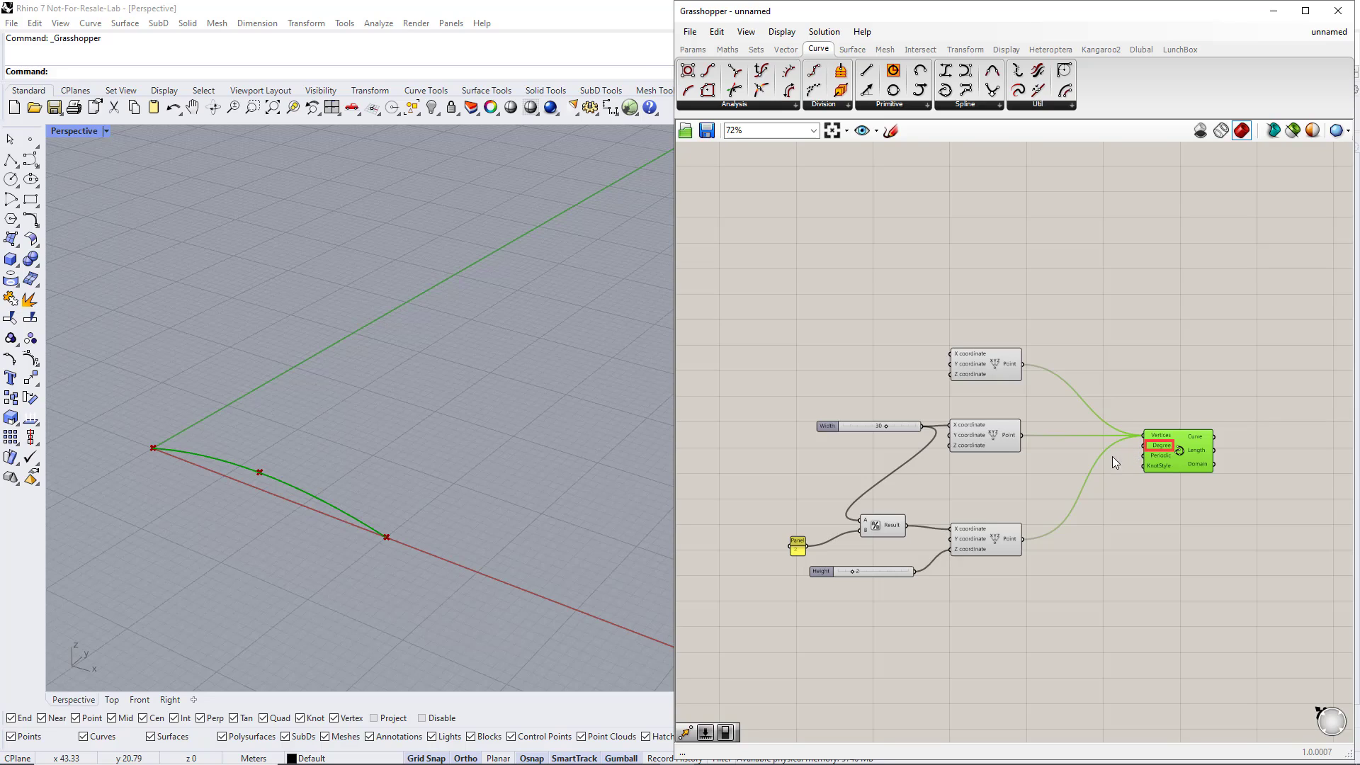
click(1076, 460)
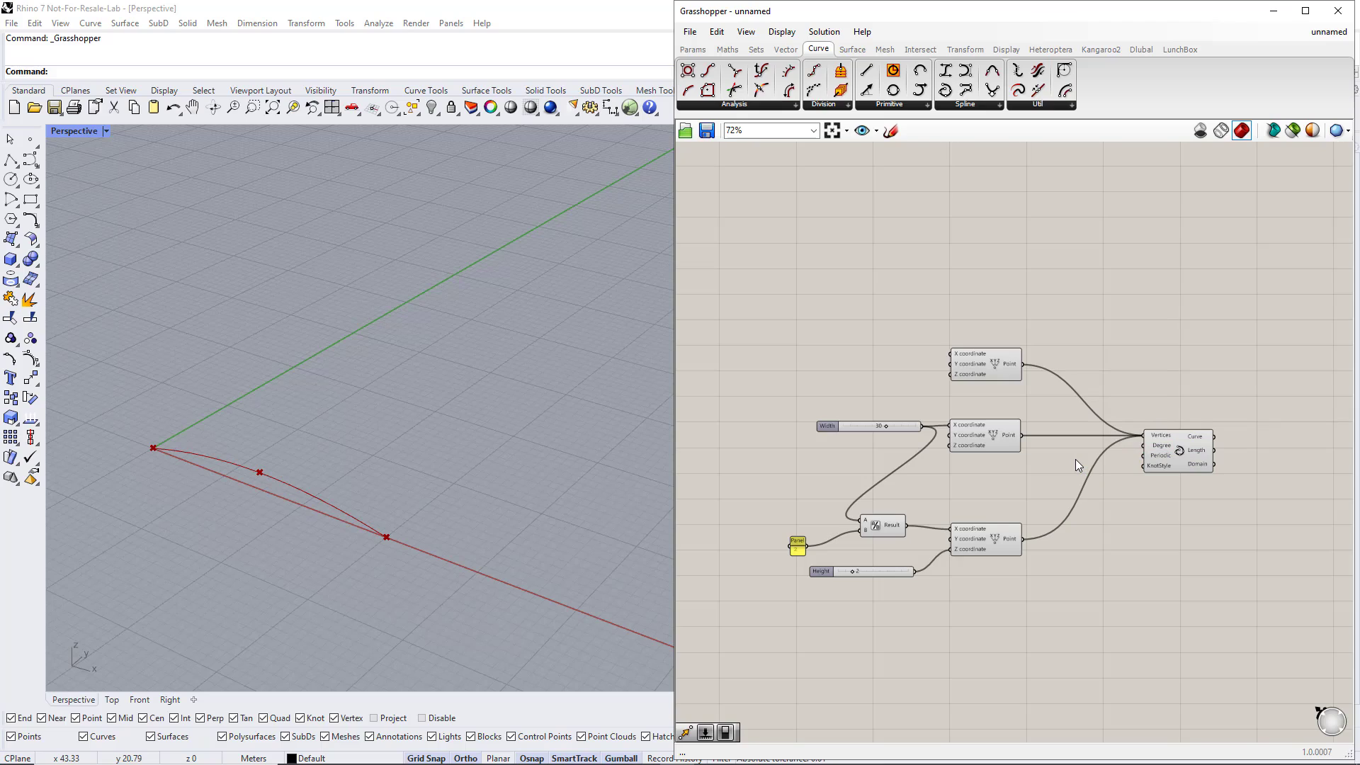
Step: Wire a number slider into Interpolate's Degree and set it to 3
double_click(1075, 459)
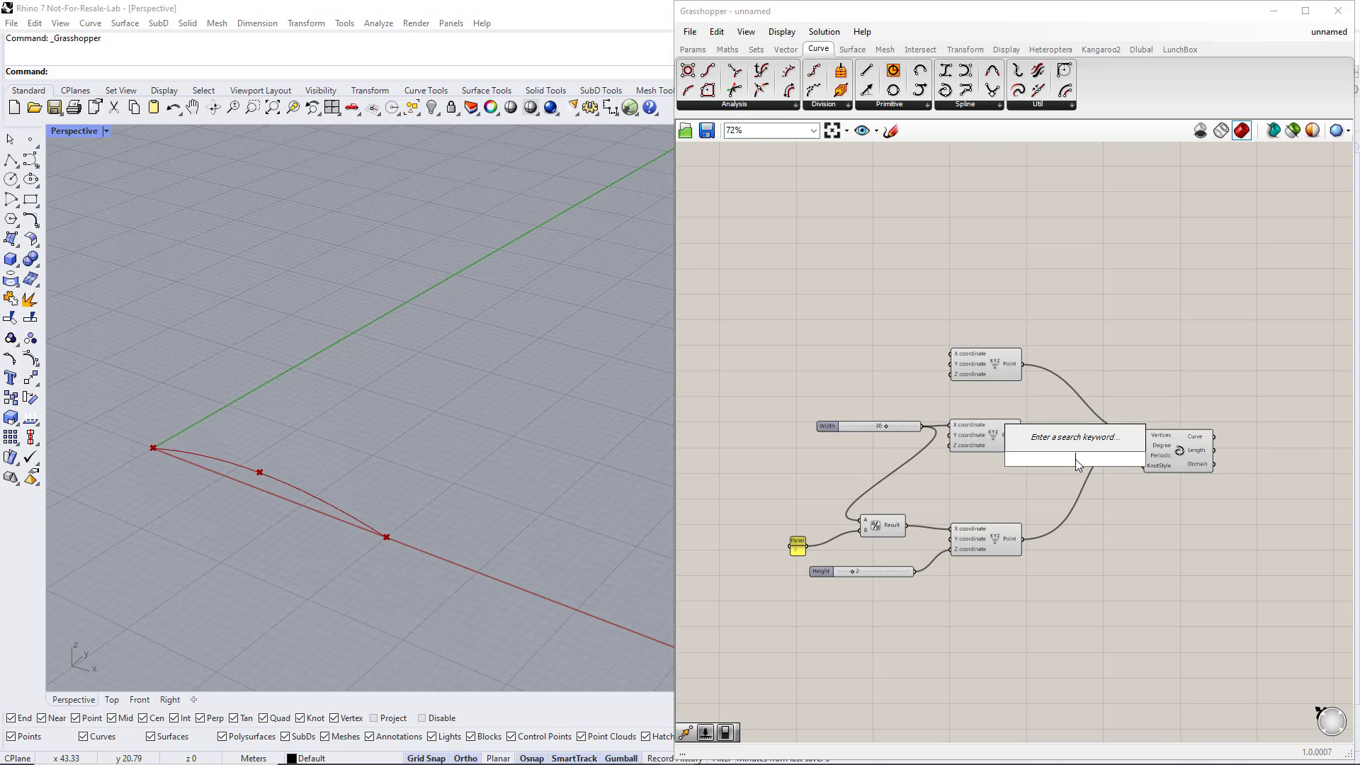
text(1.5)
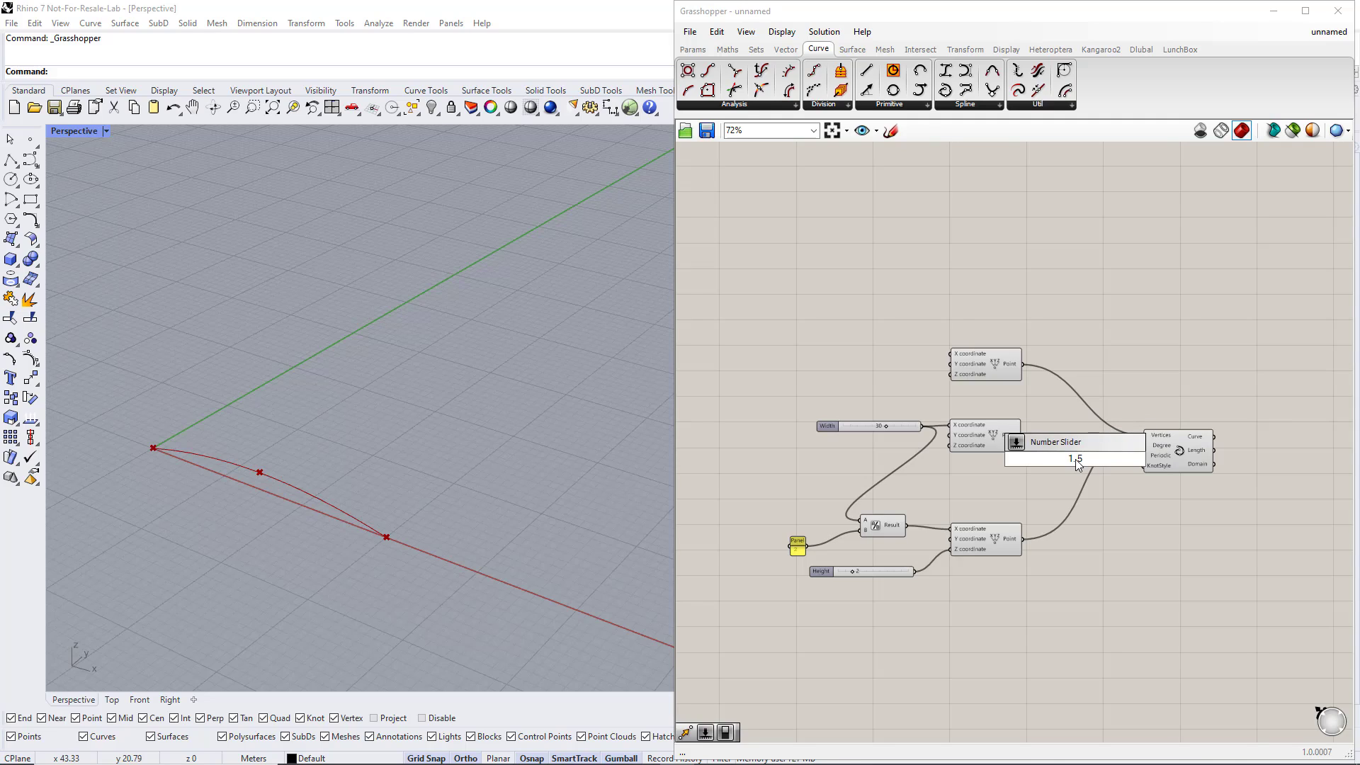
key(Return)
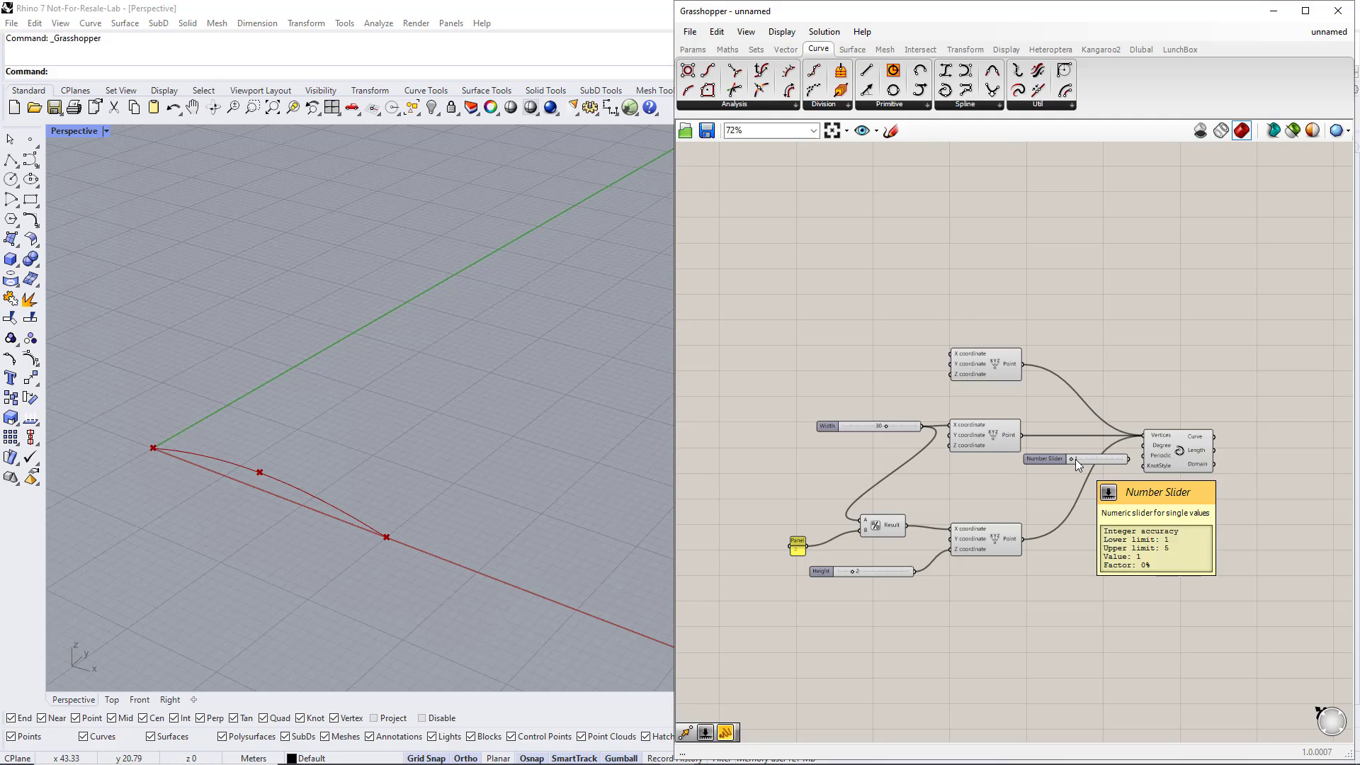
mouse_move(1127, 459)
mouse_down()
mouse_move(1136, 471)
mouse_move(1144, 445)
mouse_up()
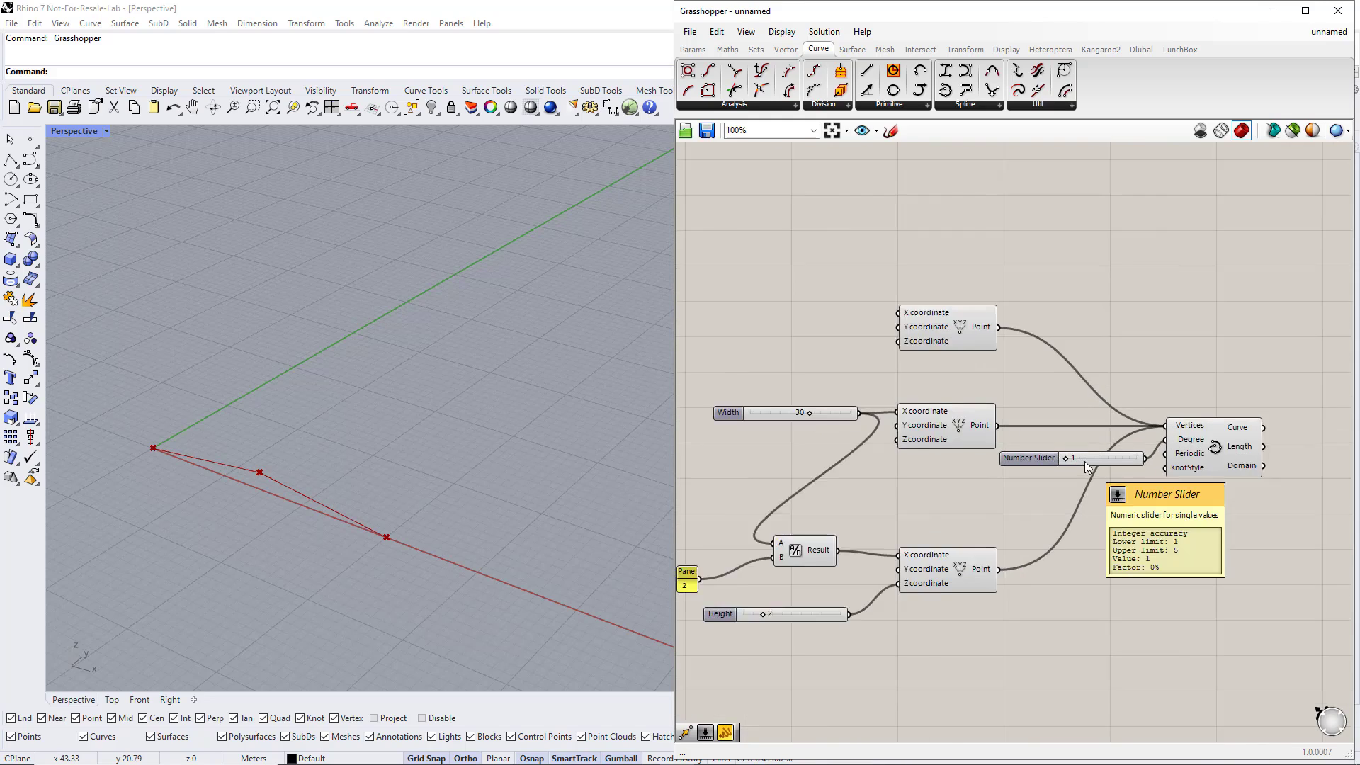
scroll(1080, 461, up, 3)
click(1078, 457)
double_click(1078, 458)
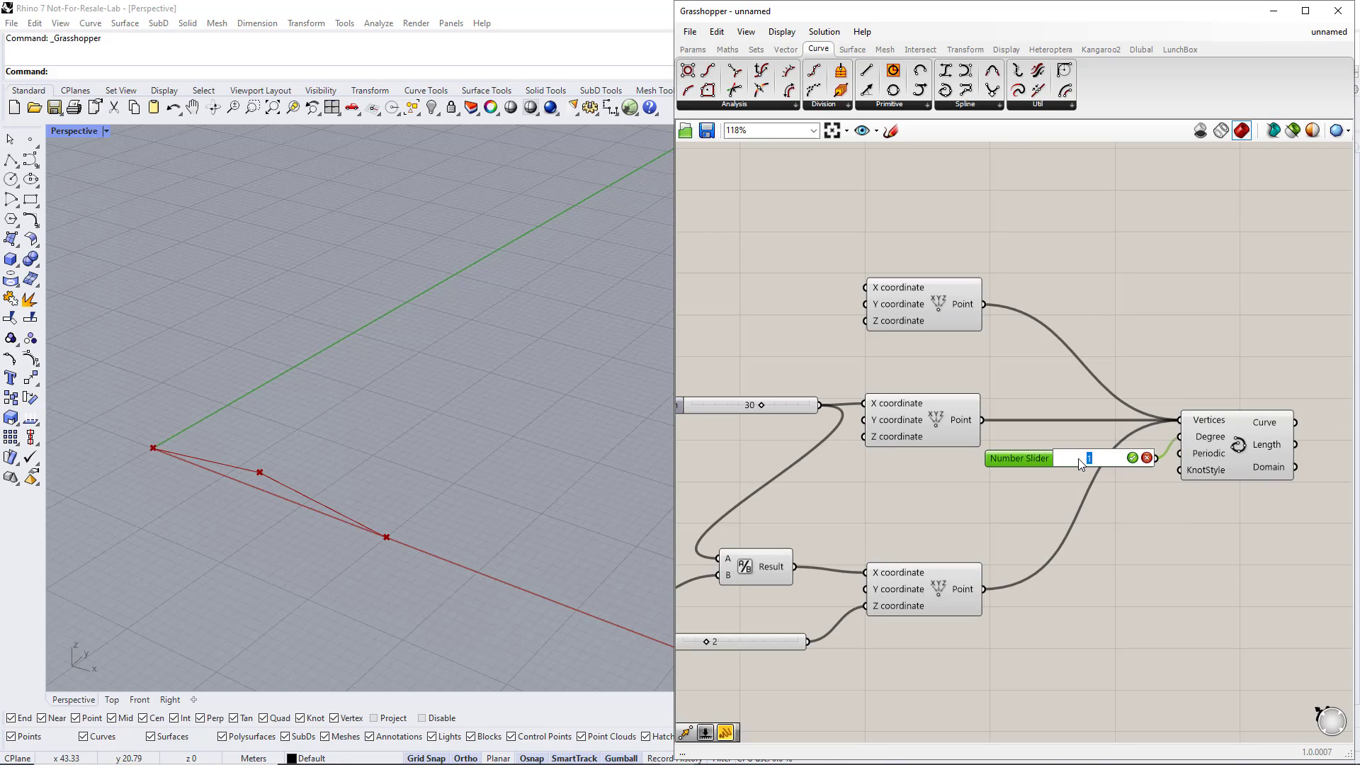
text(3)
key(Return)
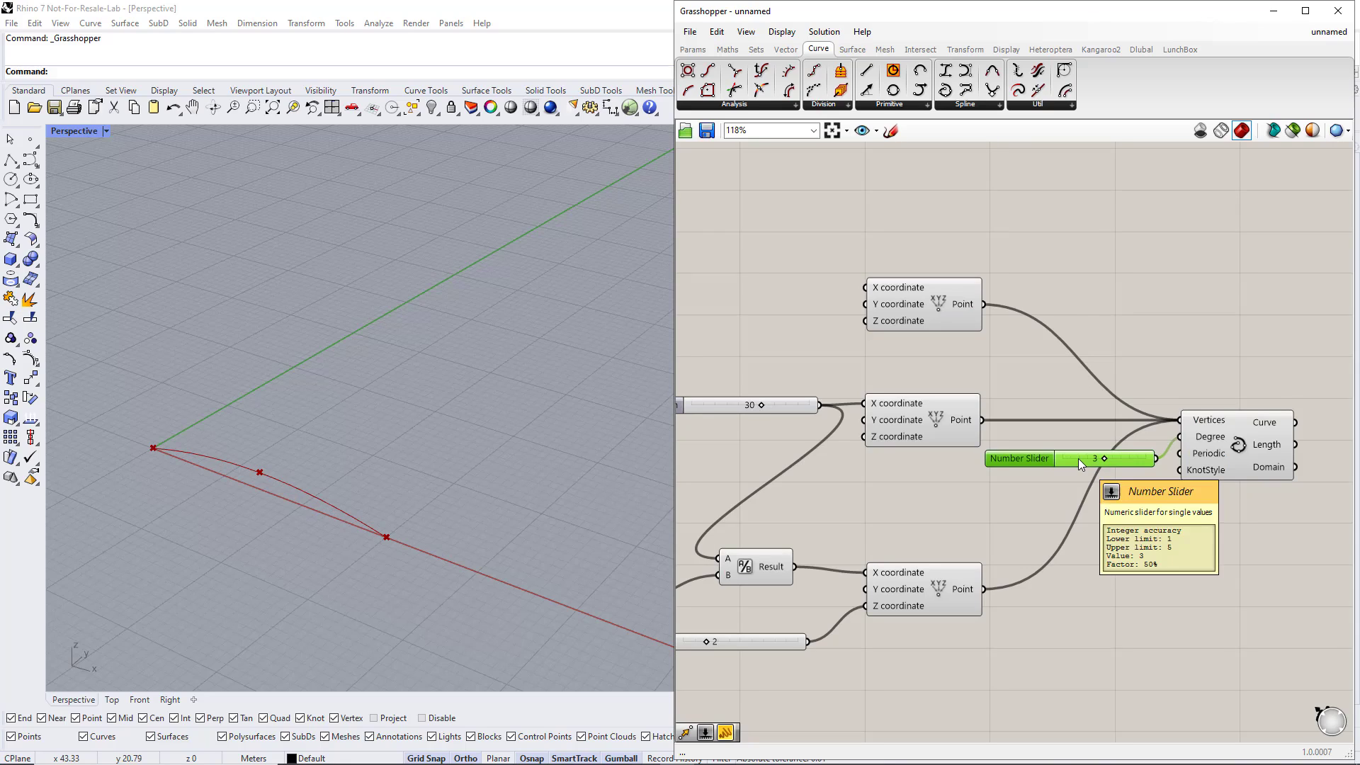
click(1214, 451)
scroll(1215, 450, down, 2)
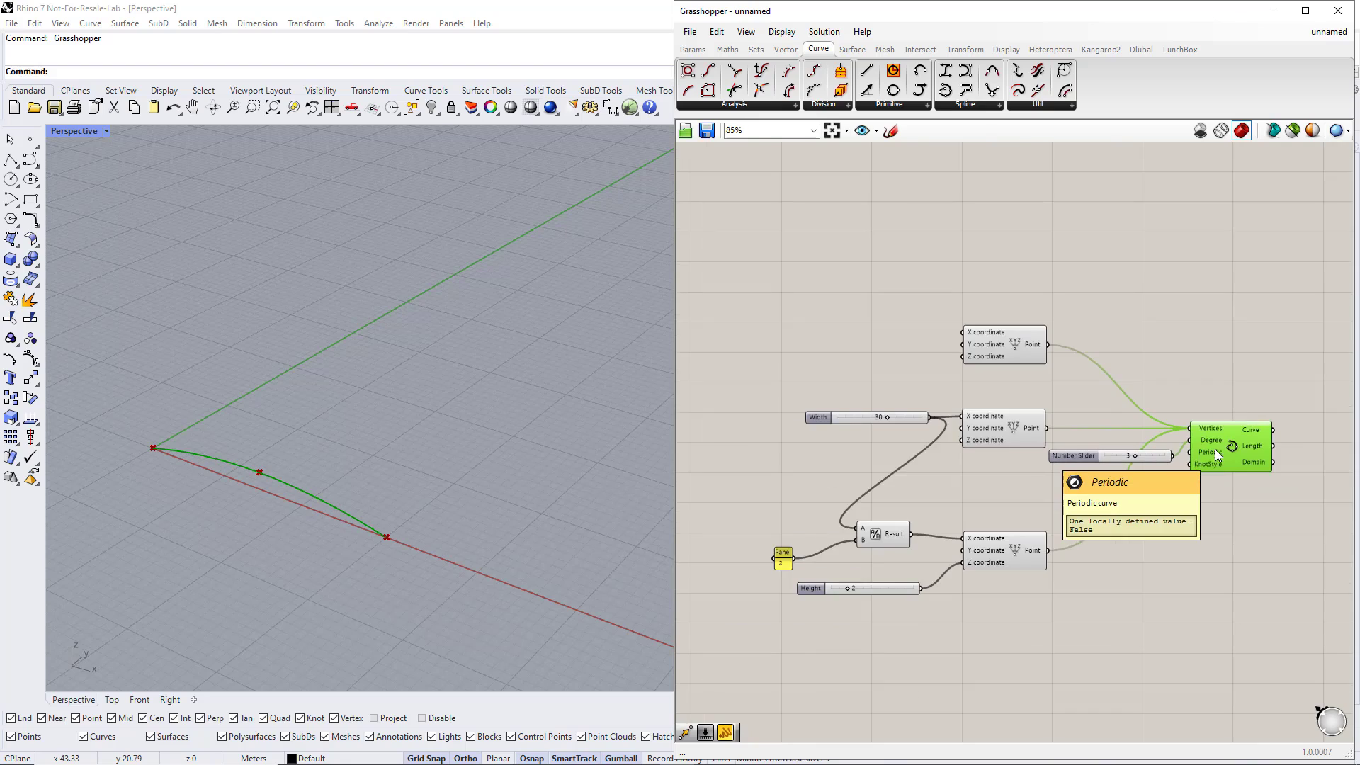
right_drag(1264, 500, 1117, 469)
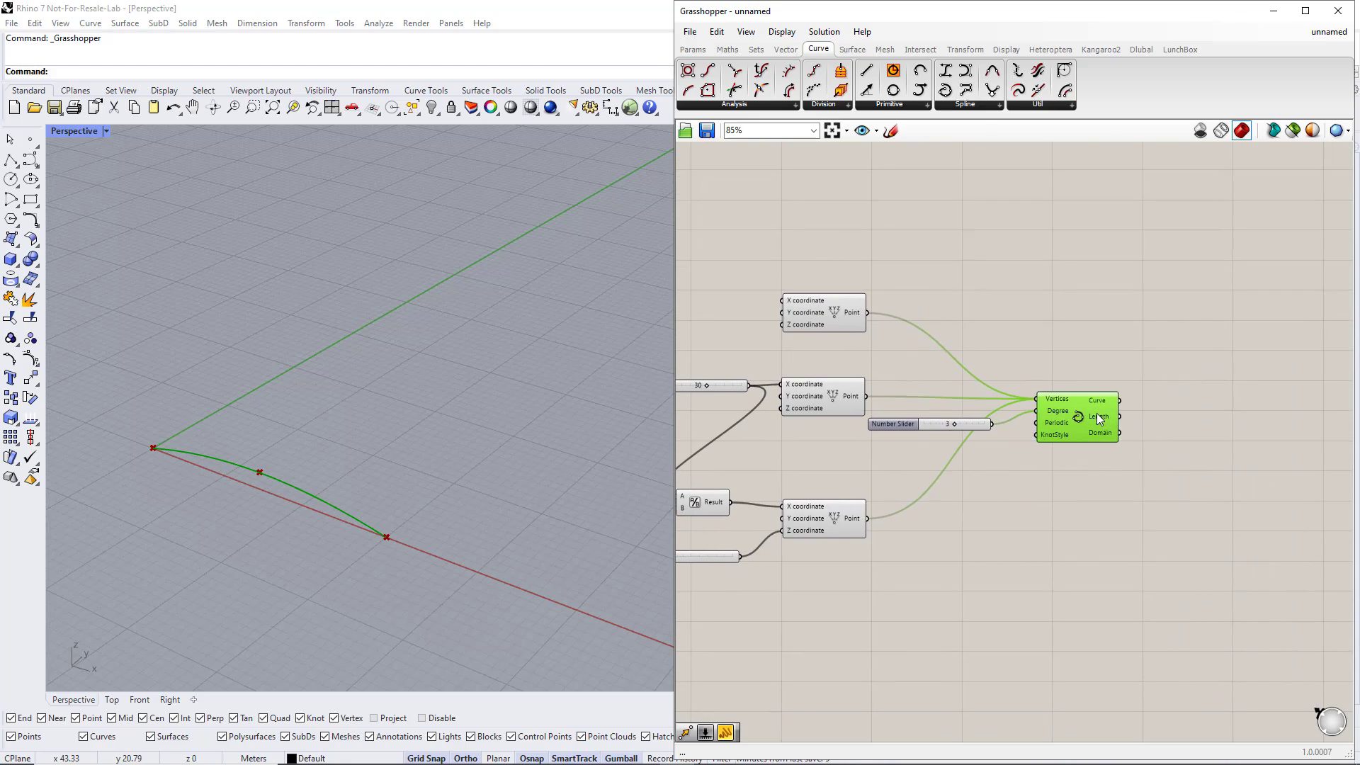
click(1164, 419)
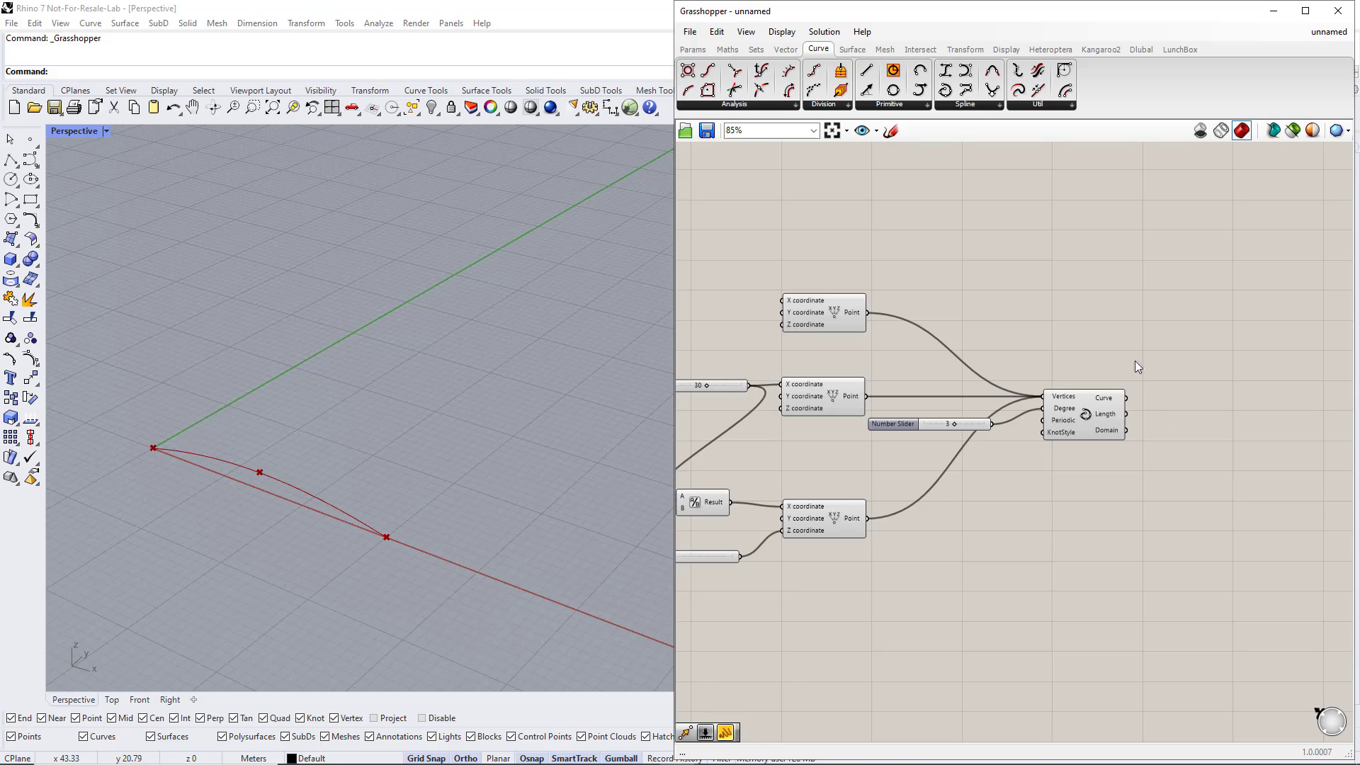
Step: Add a Move component taking the curve as Geometry and Unit Y as Motion
click(965, 48)
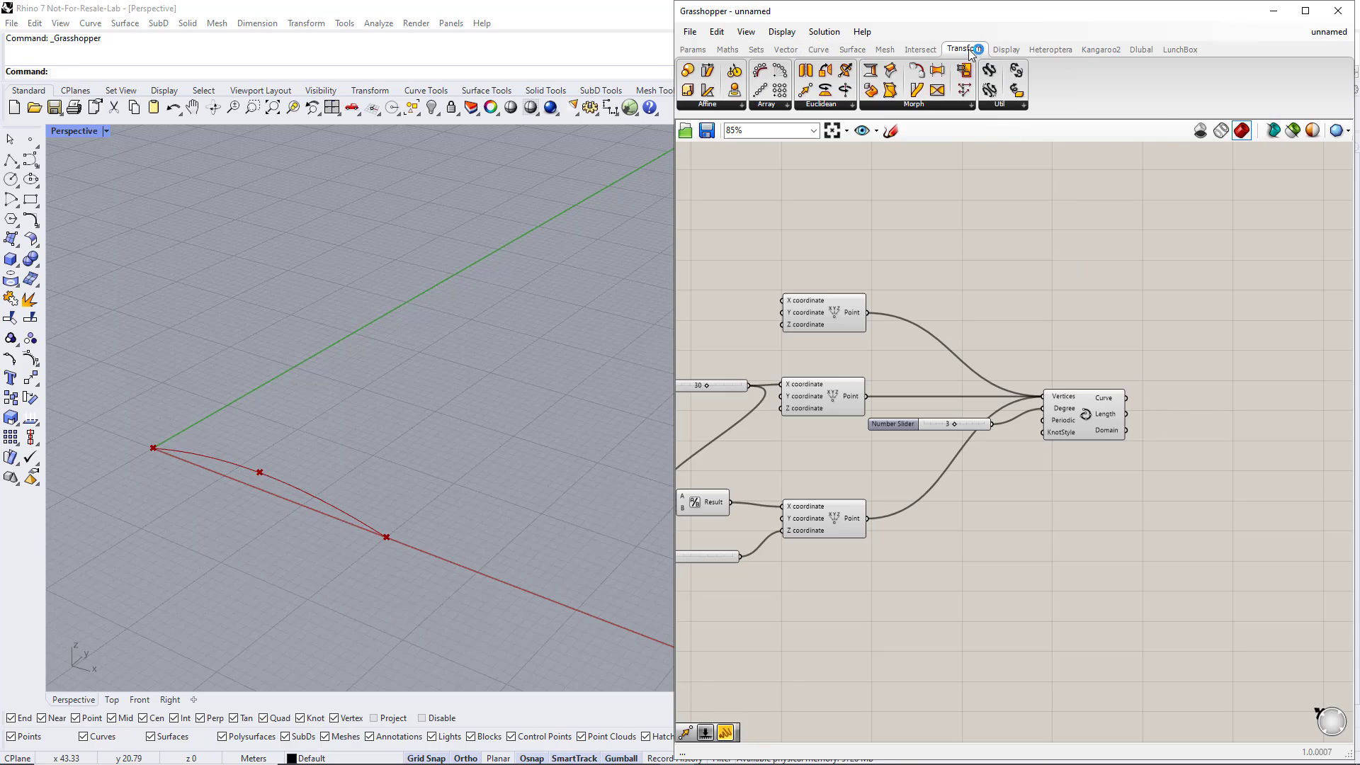
click(840, 106)
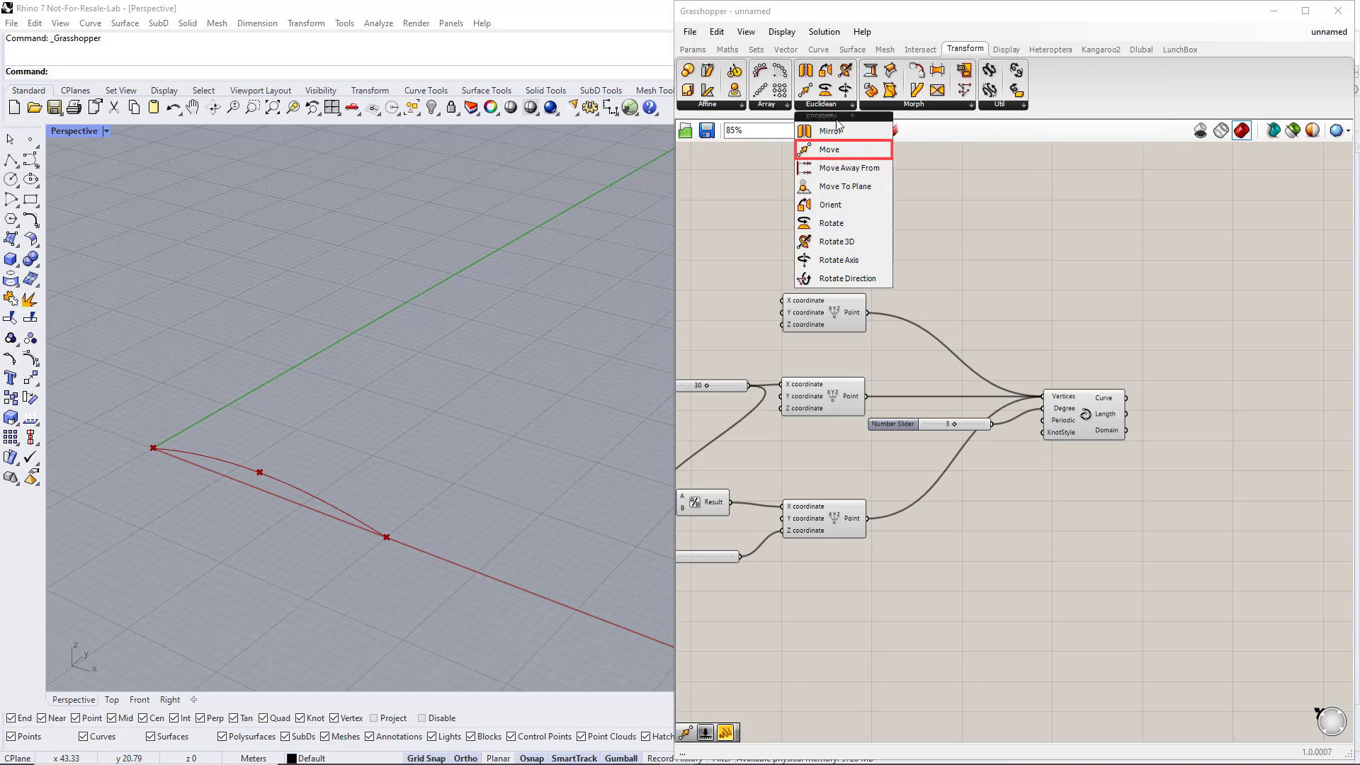
click(828, 149)
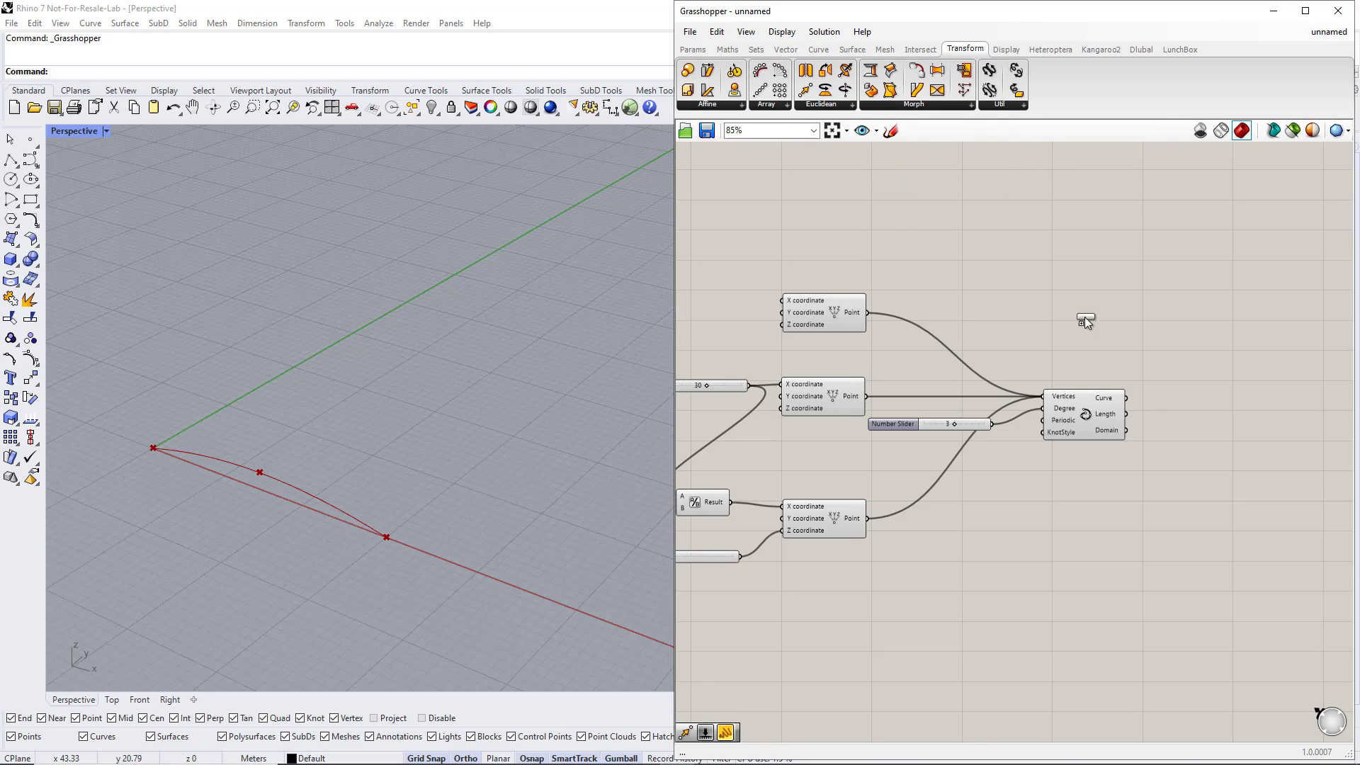
click(1220, 409)
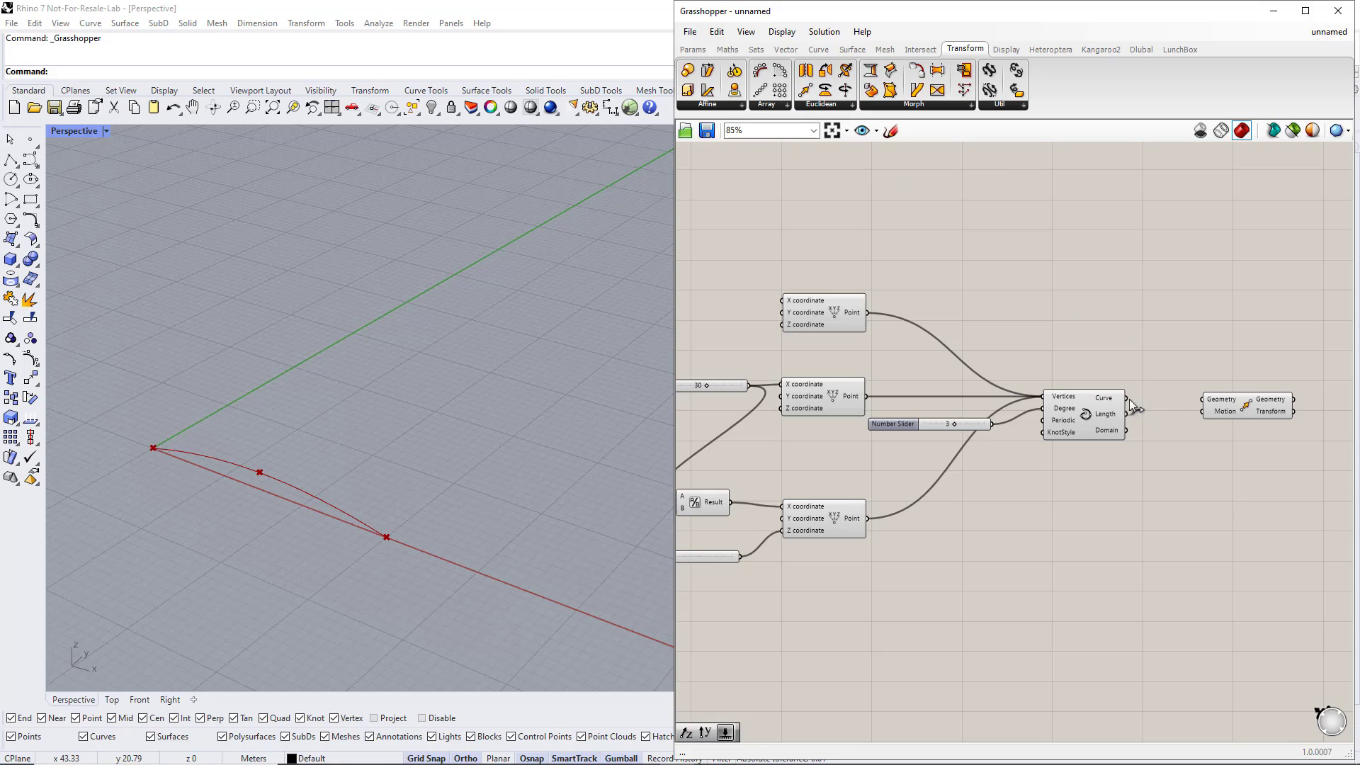
drag(1208, 405, 1204, 400)
click(786, 49)
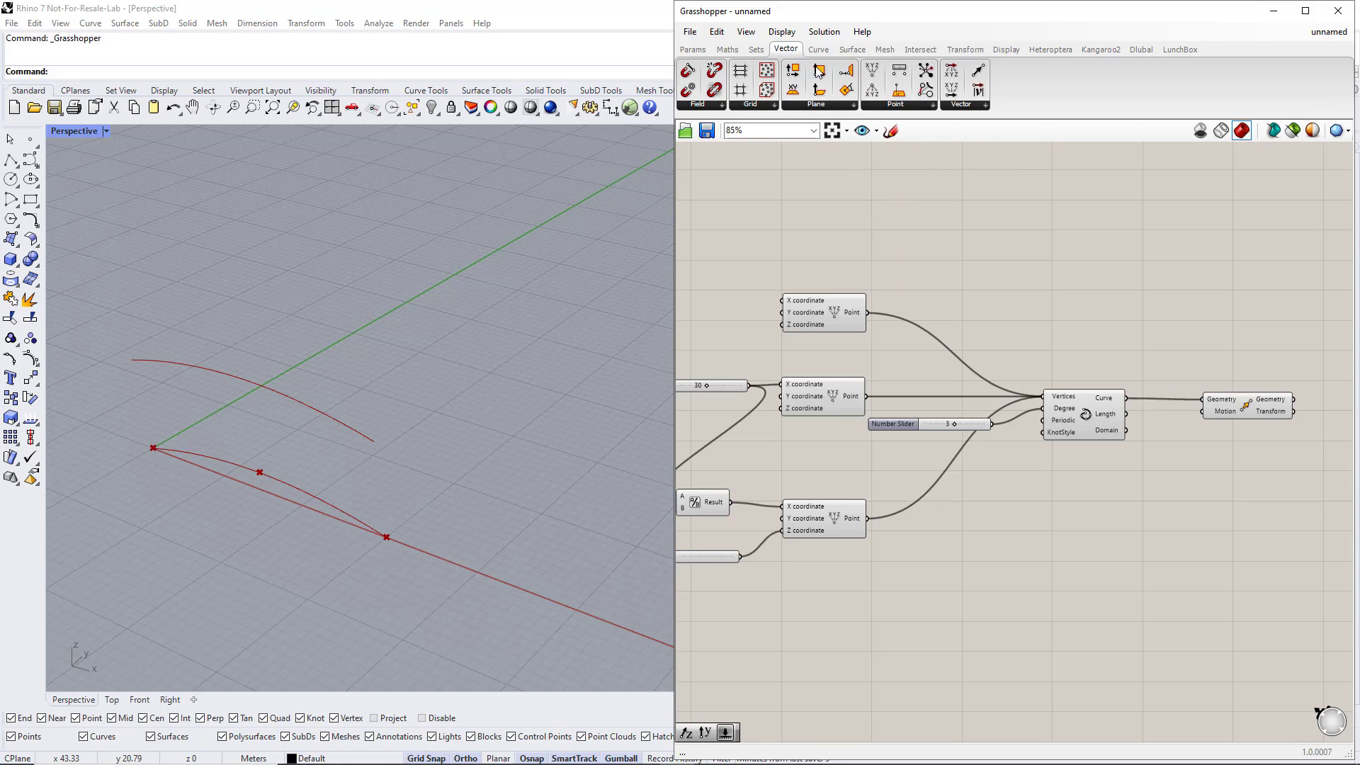
click(960, 104)
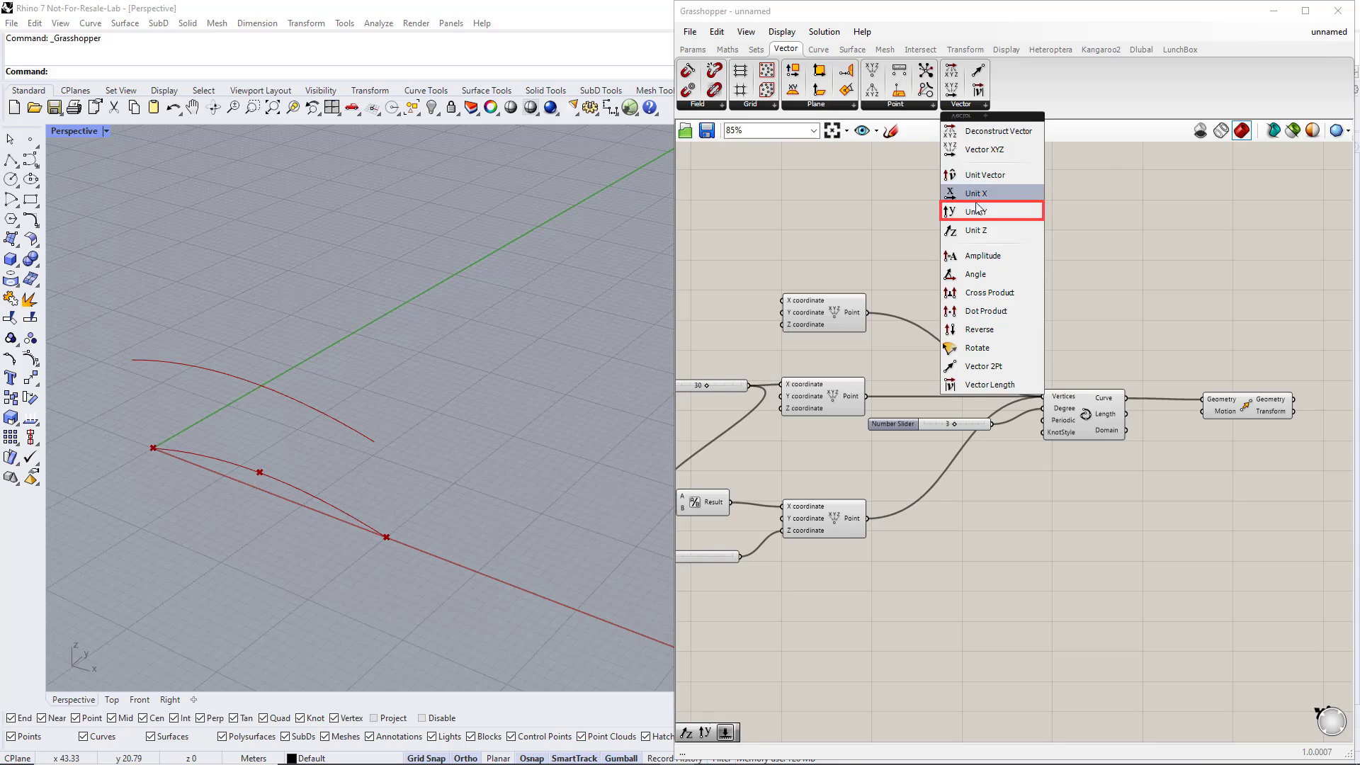
drag(978, 211, 1202, 411)
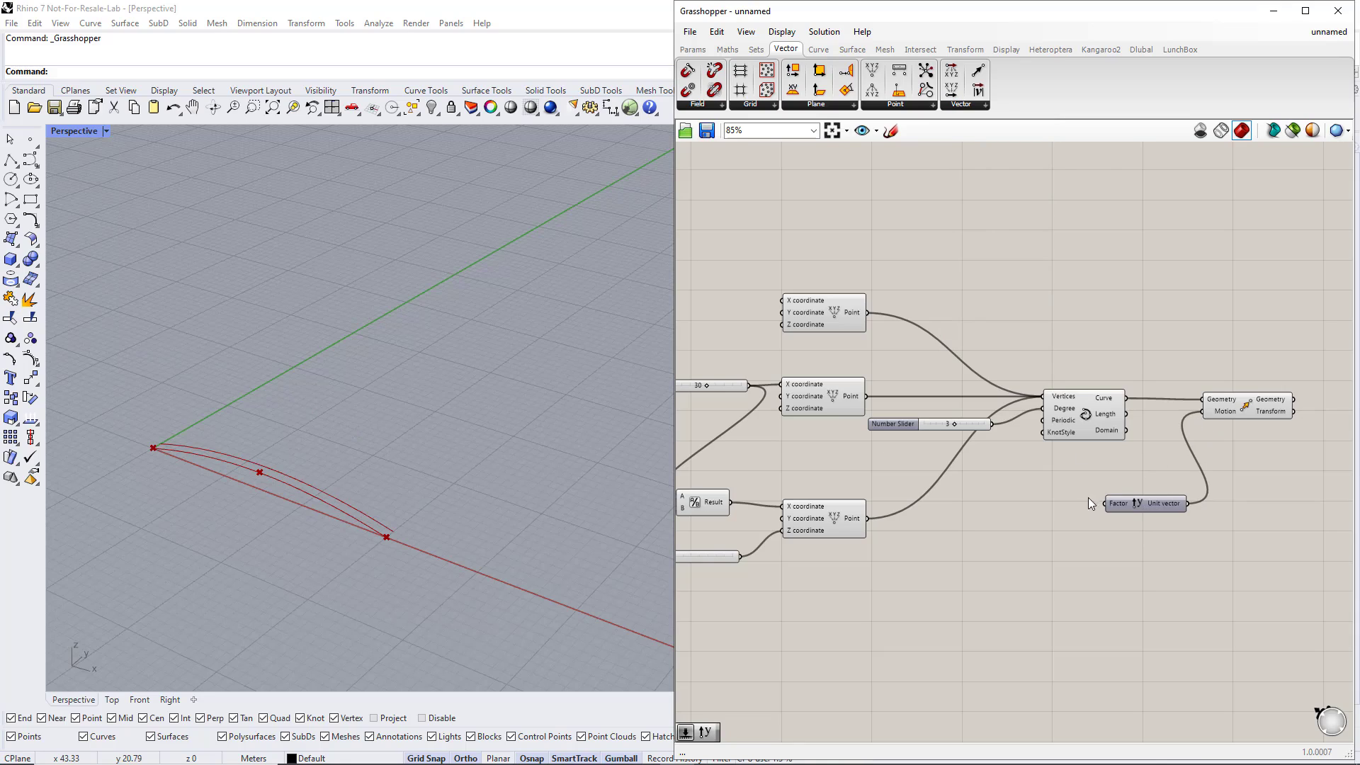
Step: Add a 1..10 slider renamed Length as the move factor, set to 34
double_click(1009, 506)
text(1)
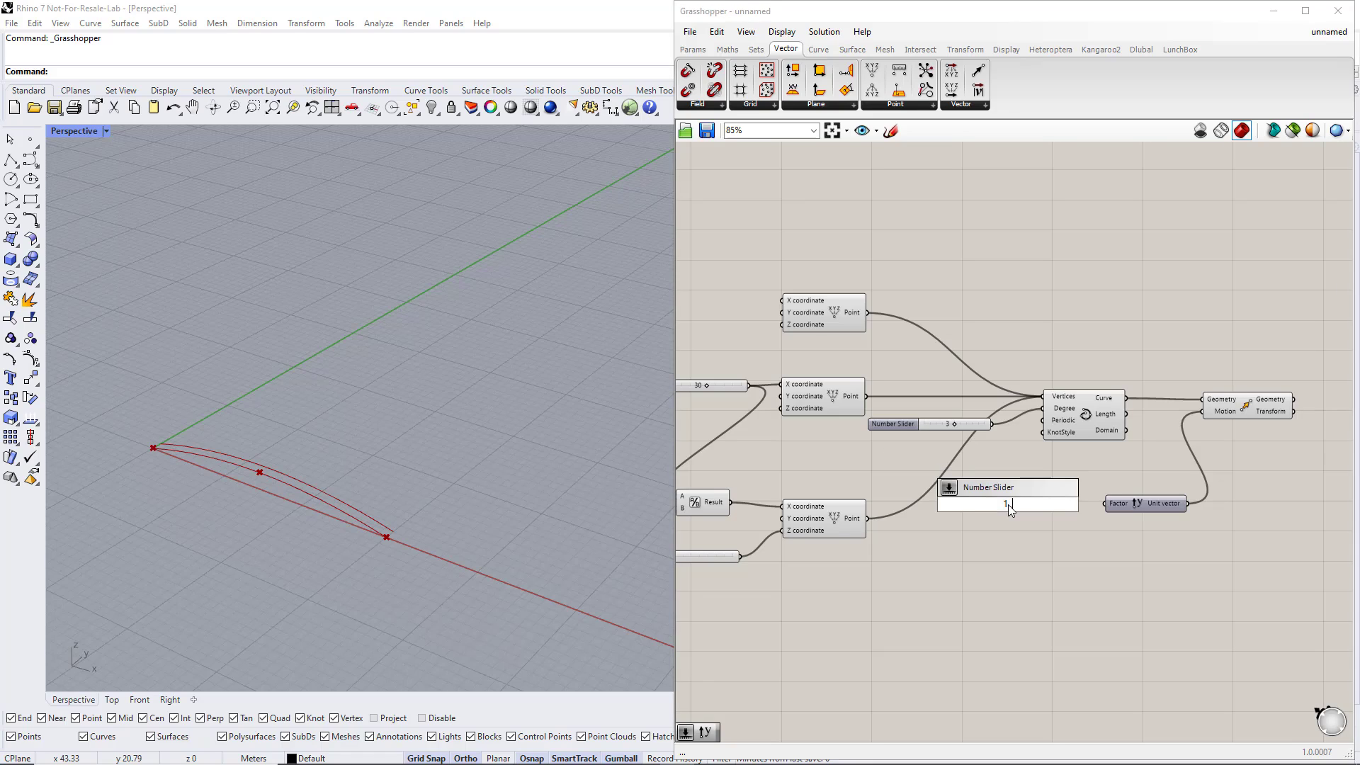
text(..100)
key(Return)
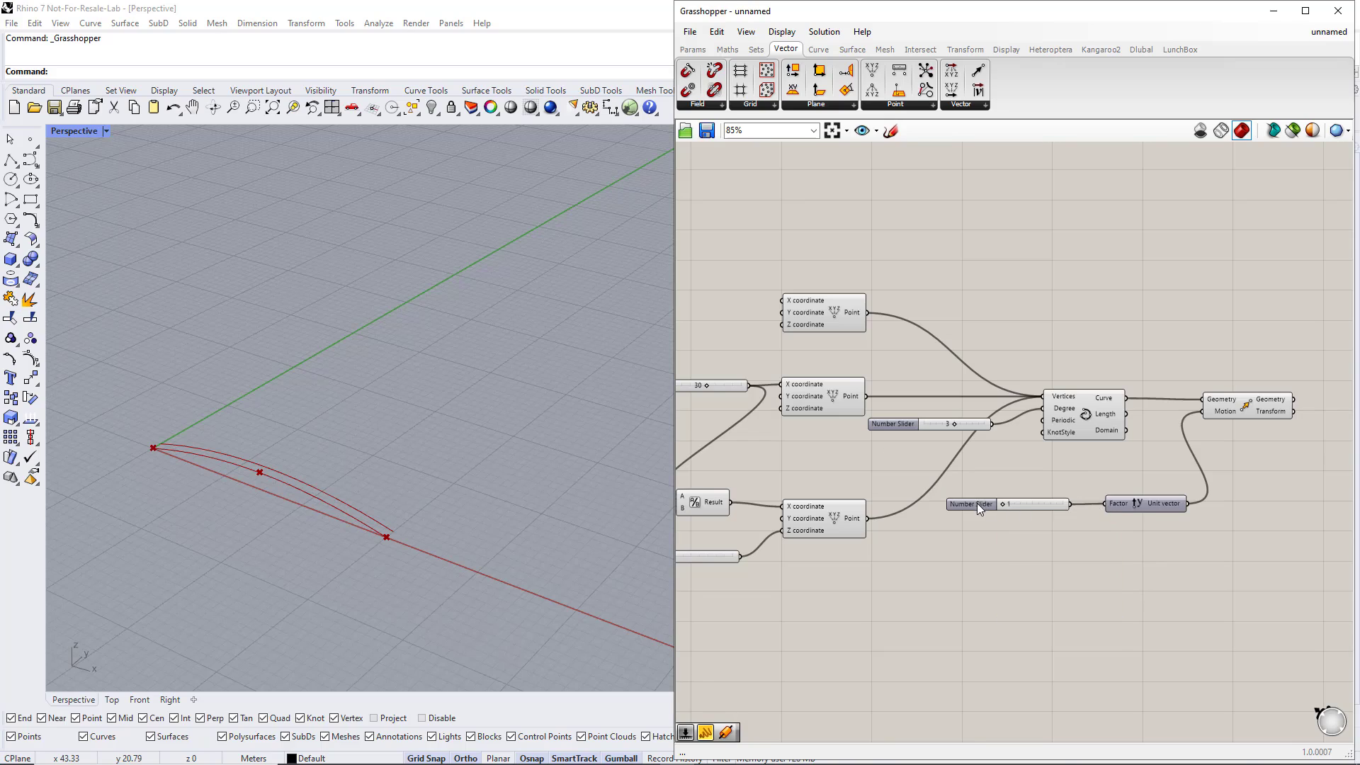
right_click(977, 504)
text(L)
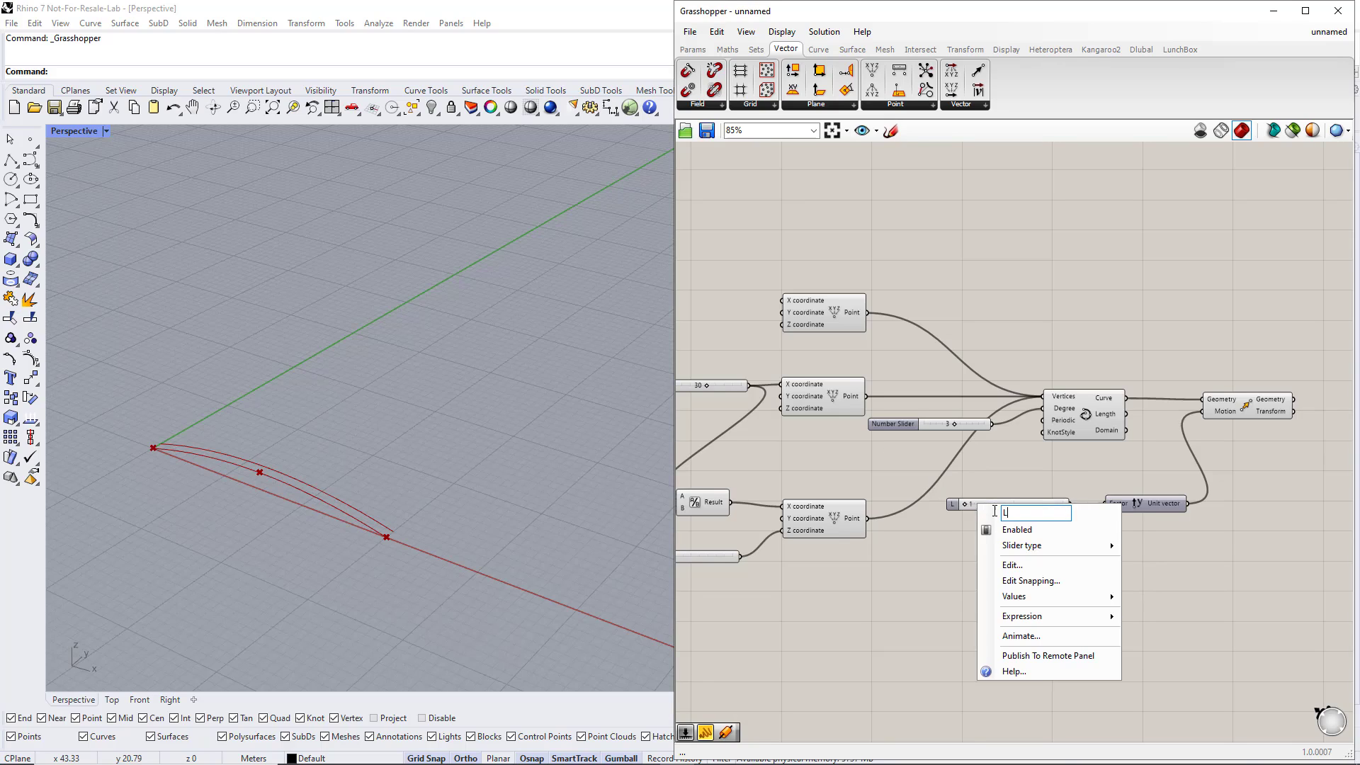
text(ength)
key(Return)
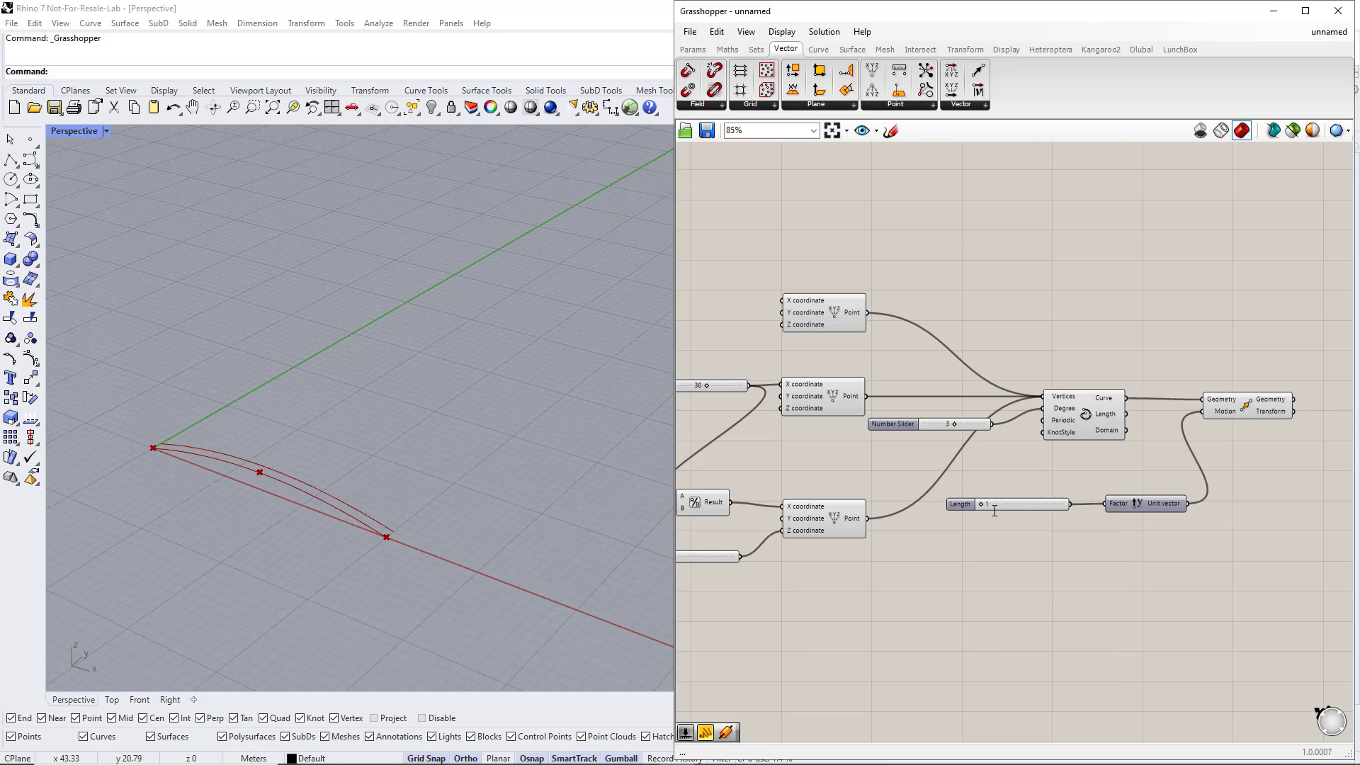
drag(979, 503, 1008, 505)
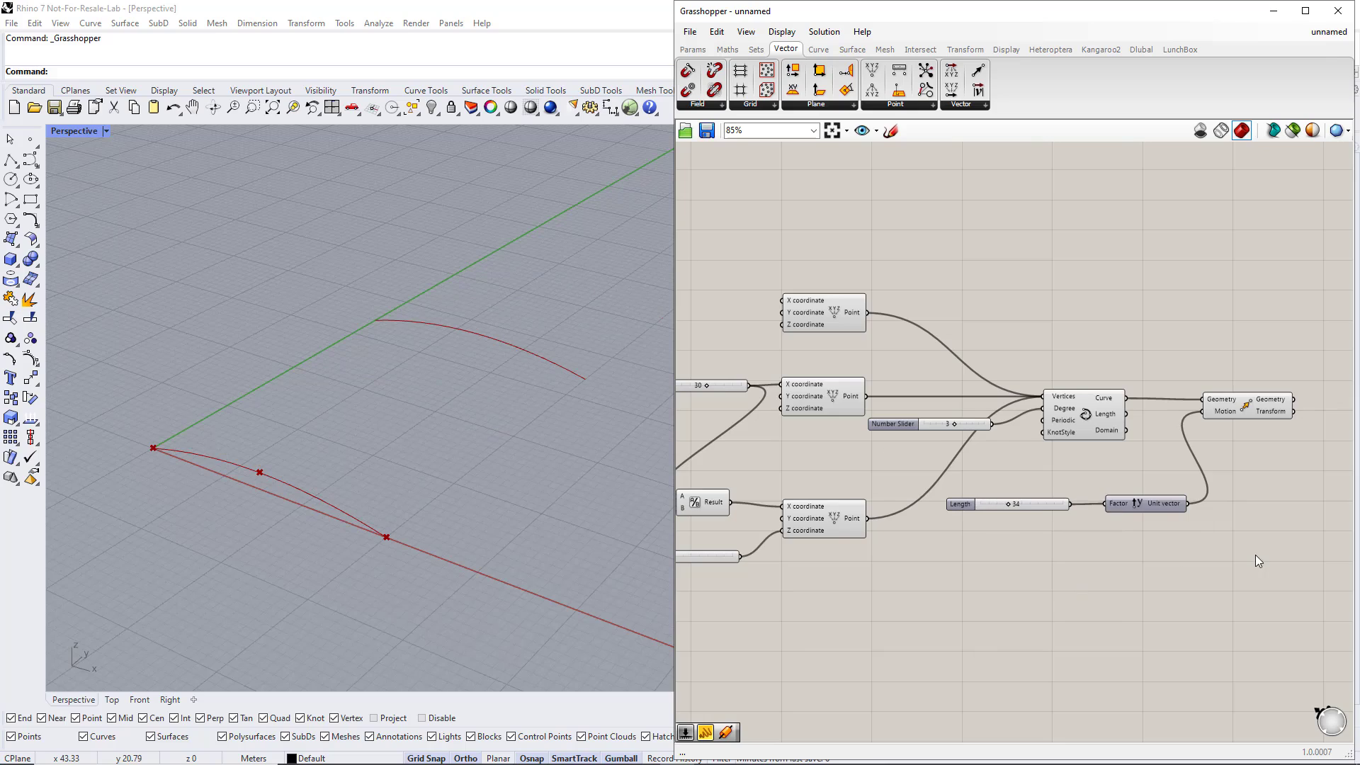
right_drag(1255, 555, 1022, 547)
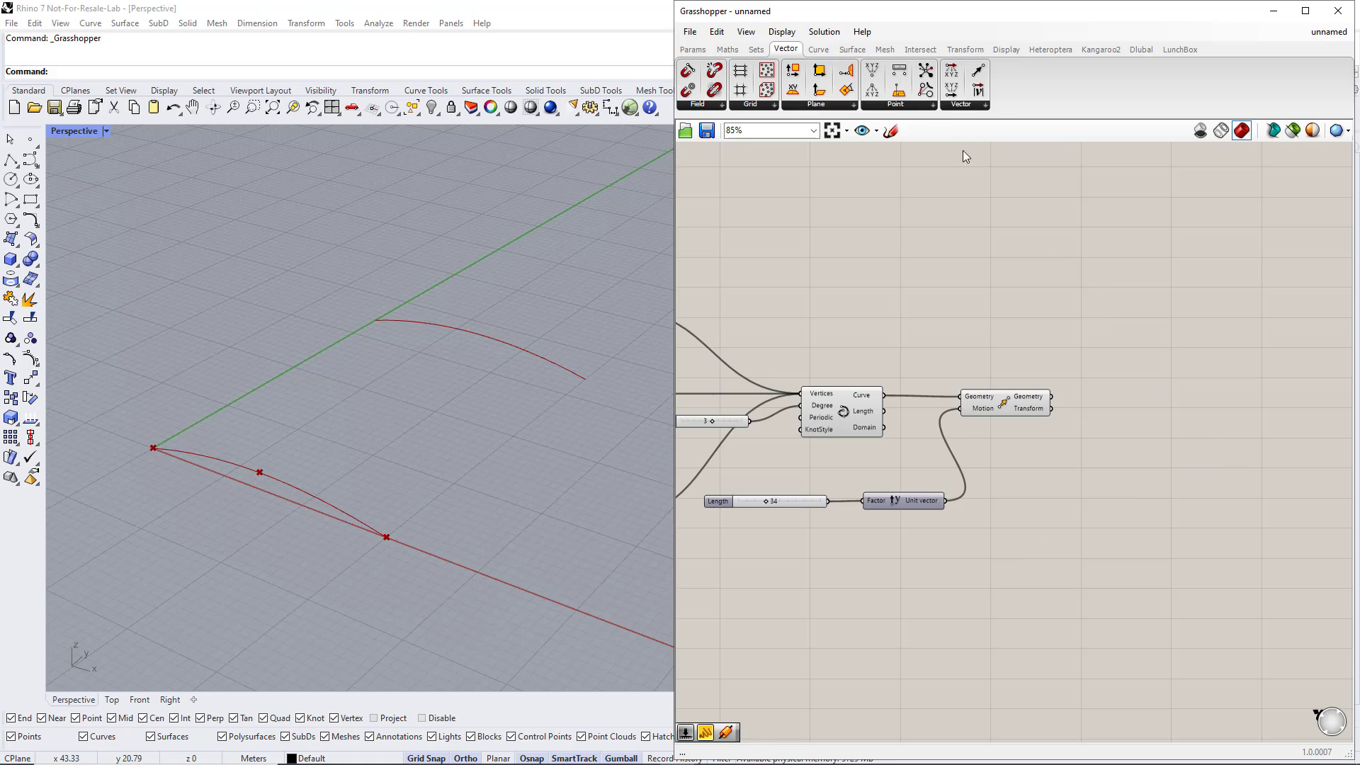
Step: Loft the Interpolate curve and its moved copy into a surface
click(852, 49)
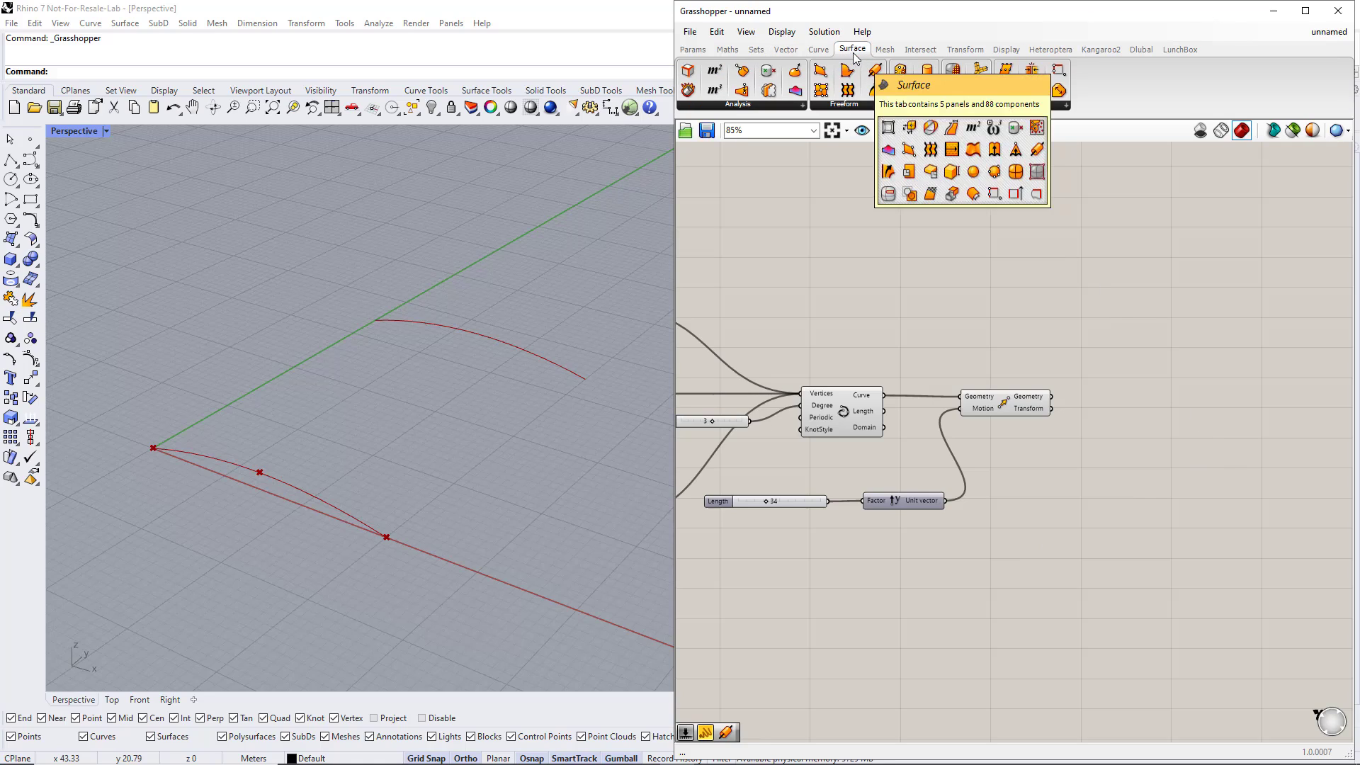
click(854, 106)
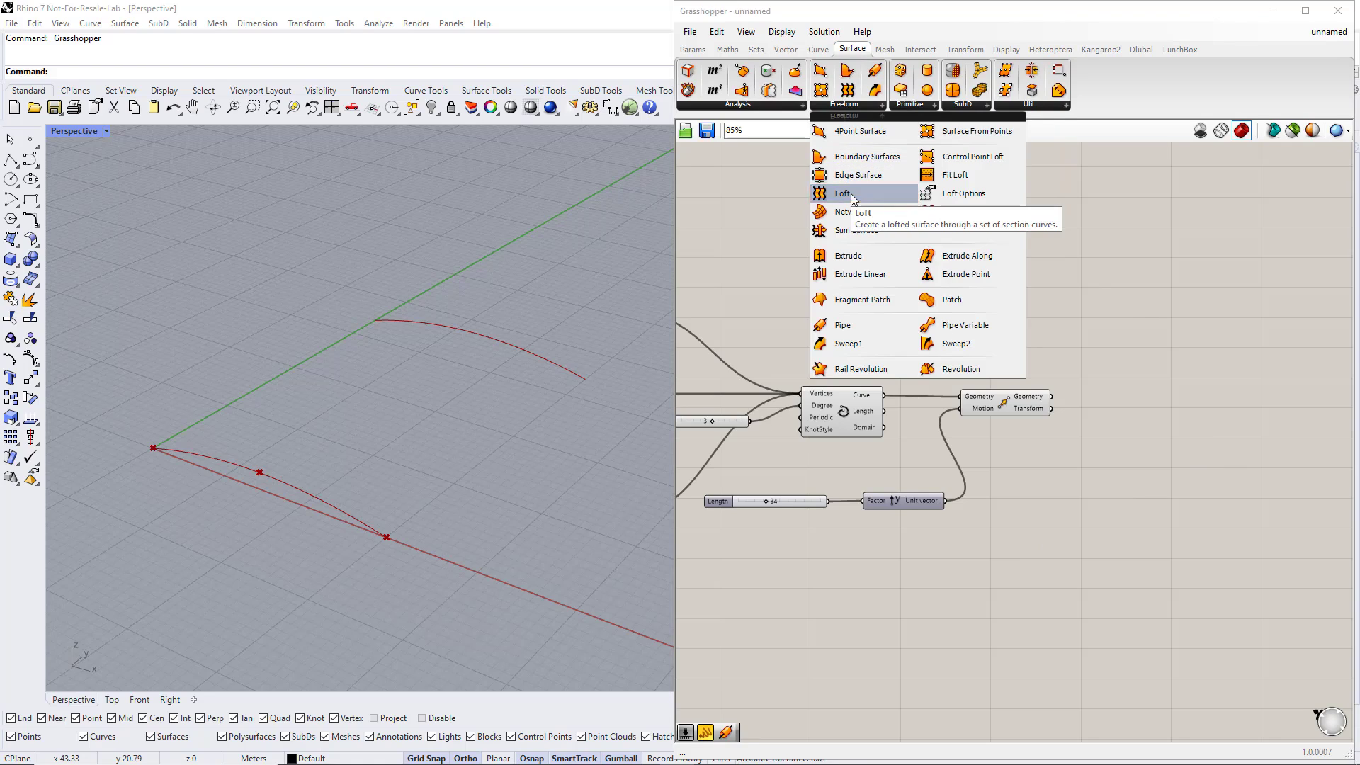
drag(854, 199, 1176, 376)
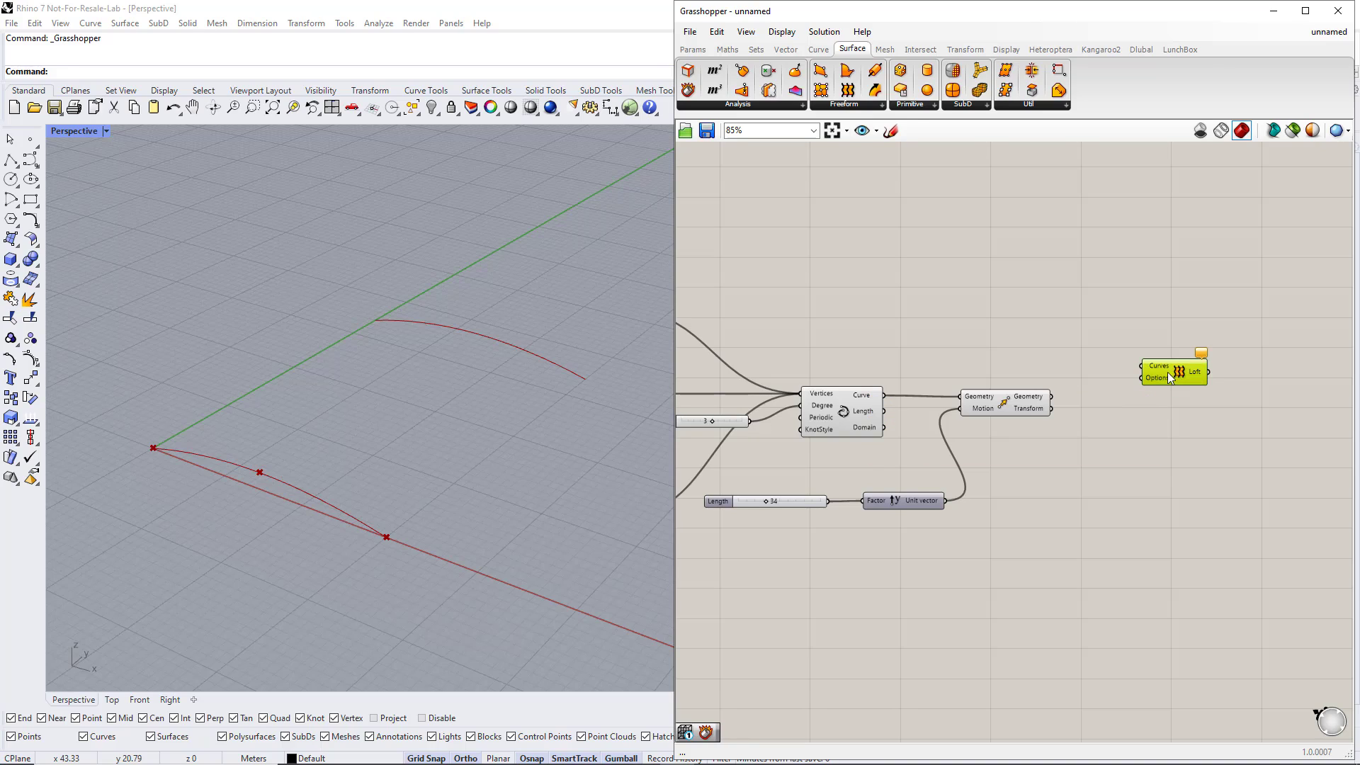
drag(1018, 403, 1030, 433)
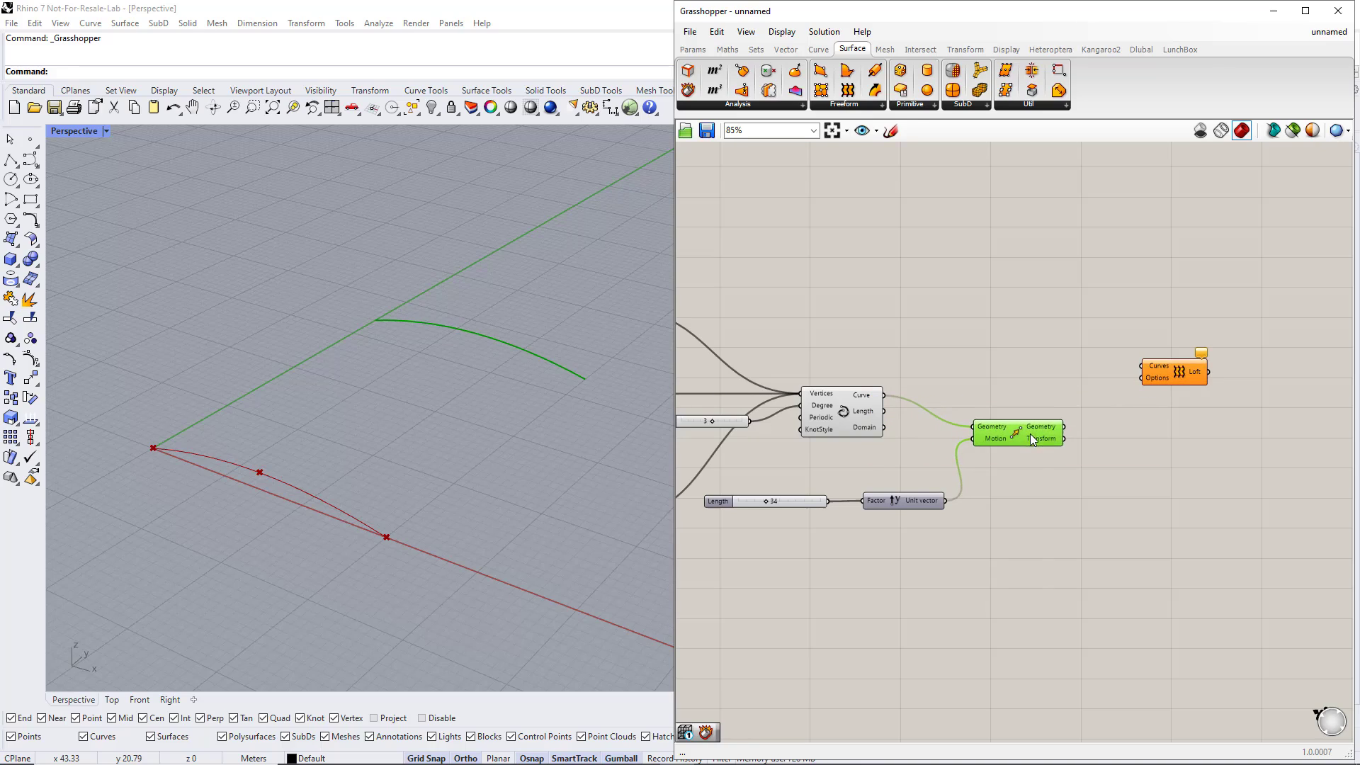
click(1035, 403)
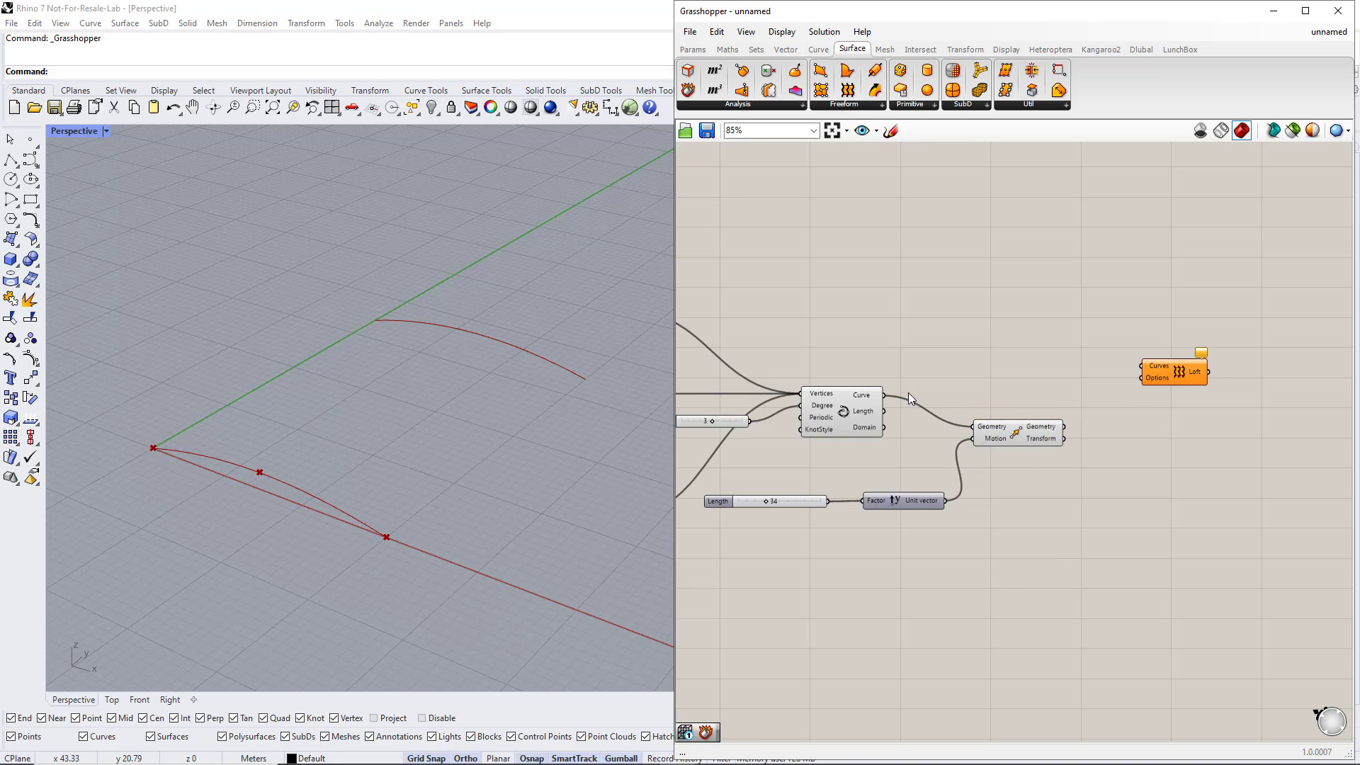
drag(887, 396, 1142, 366)
shift+drag(1066, 428, 1146, 372)
click(1151, 379)
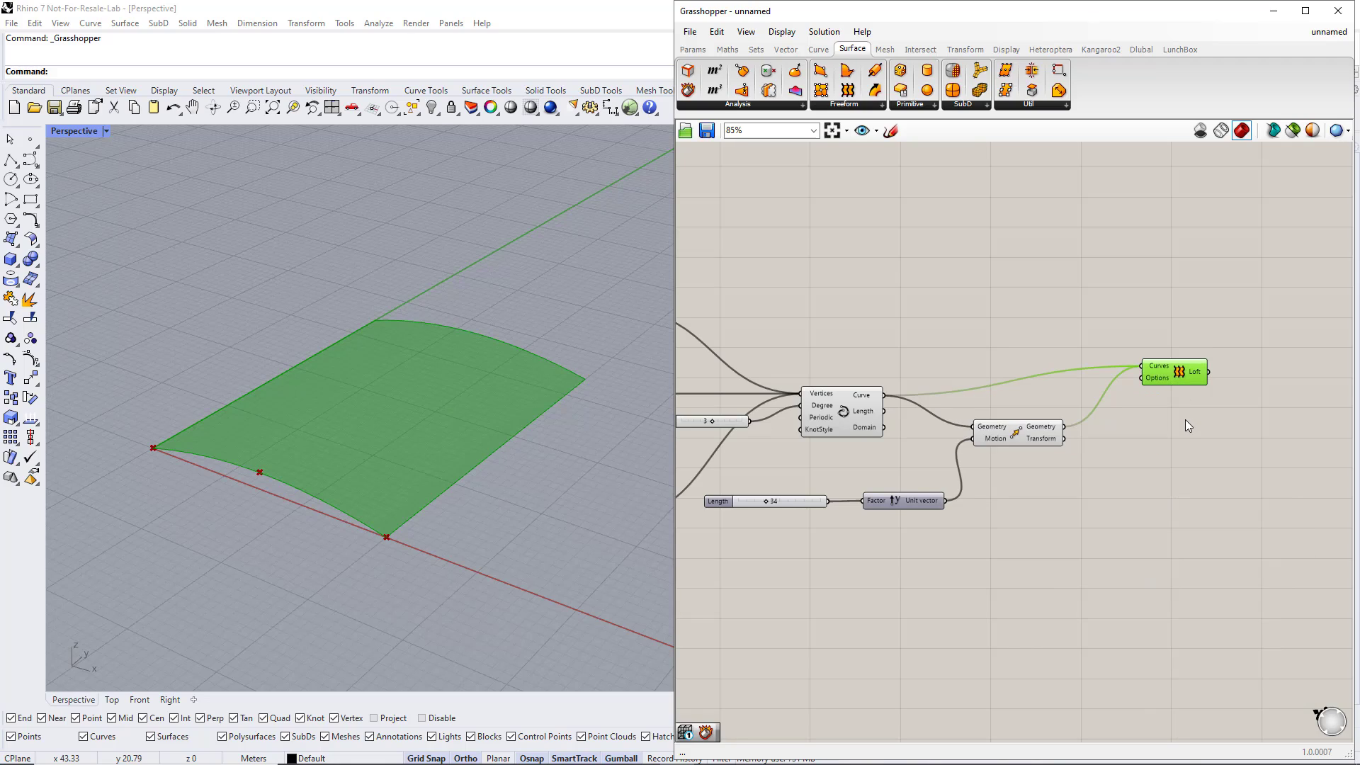
right_drag(1188, 425, 1029, 416)
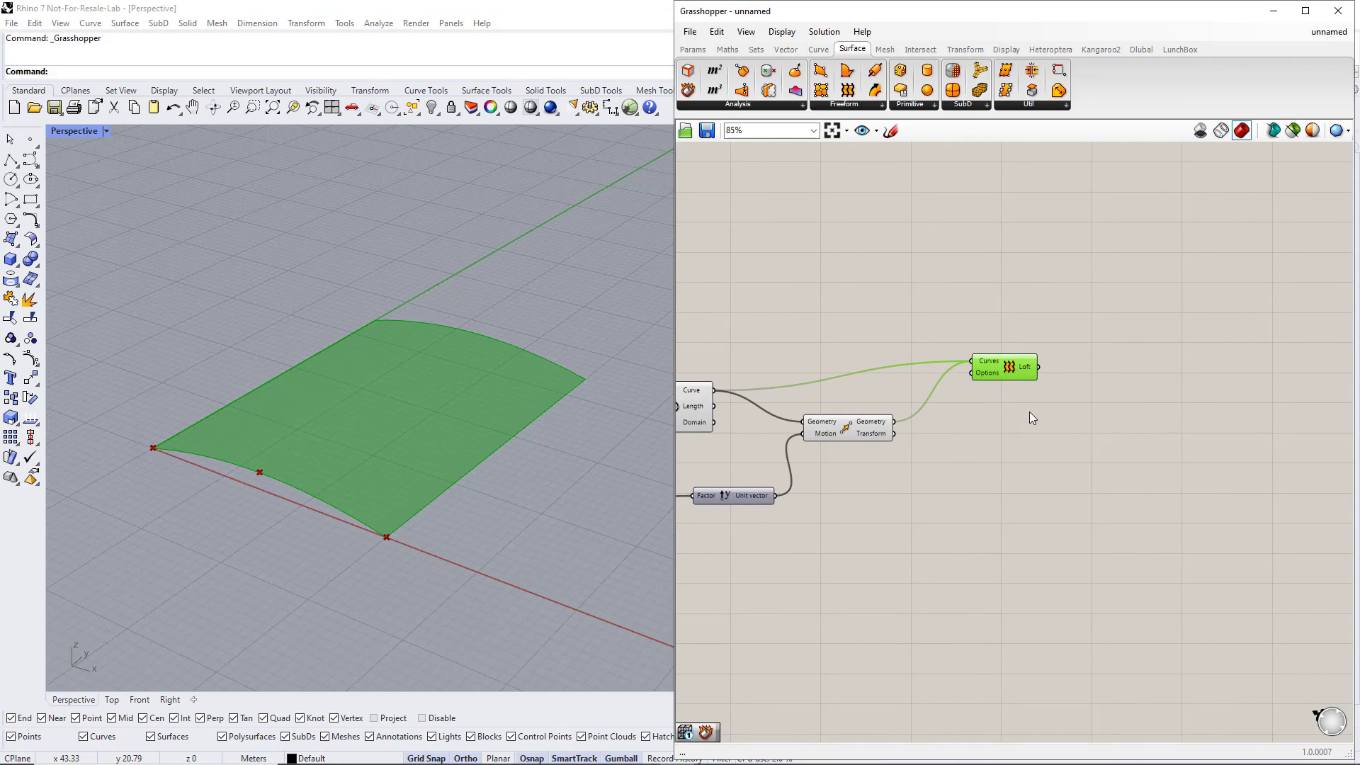
Step: Add a LunchBox Space Truss Structure component fed by the lofted surface
click(1030, 413)
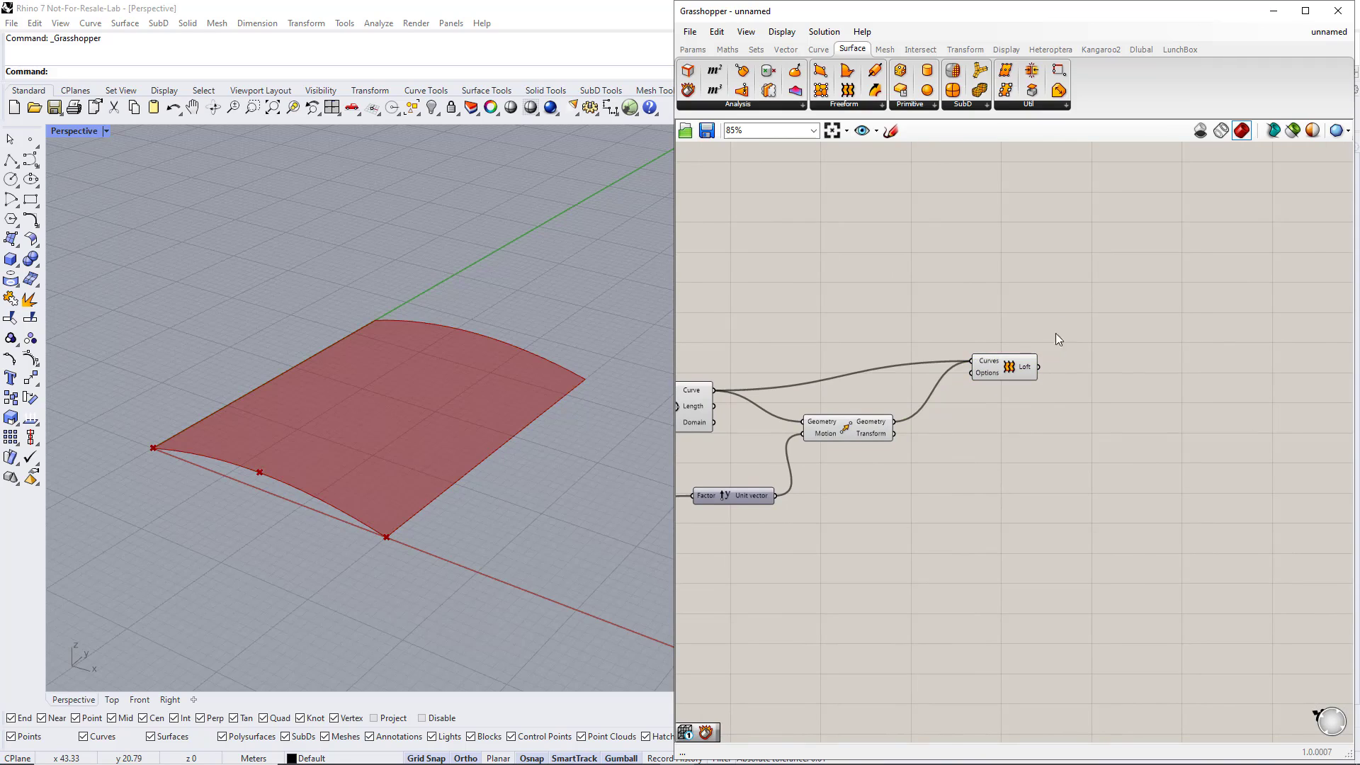
click(1176, 50)
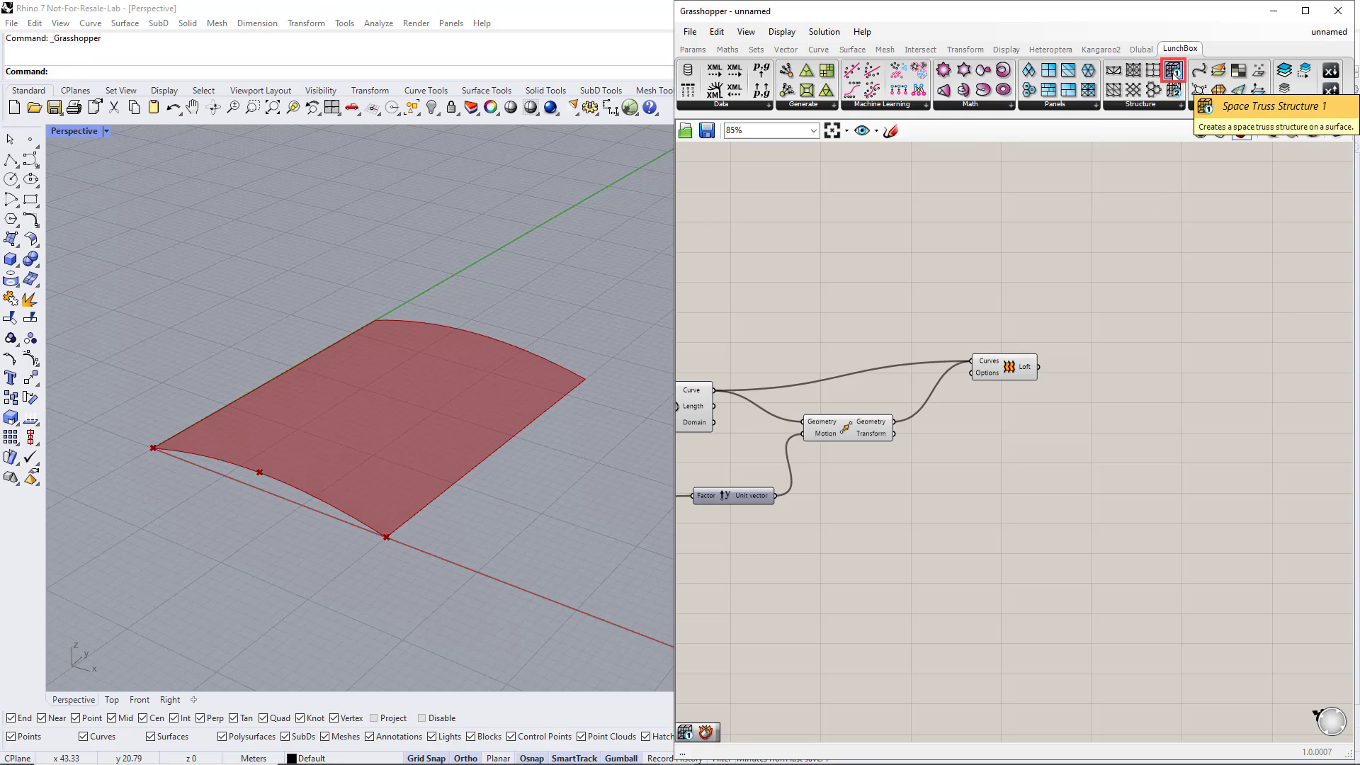
drag(1173, 71, 1217, 368)
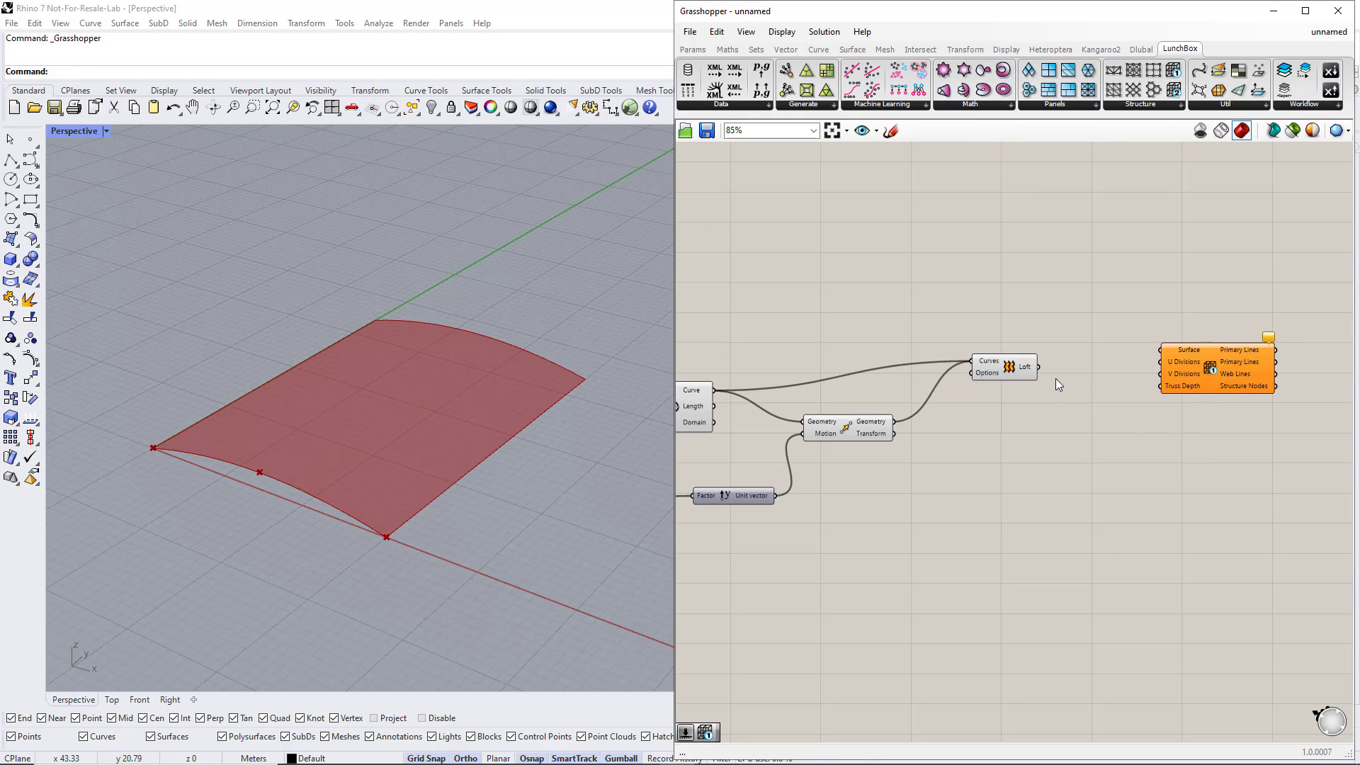
drag(1040, 367, 1159, 352)
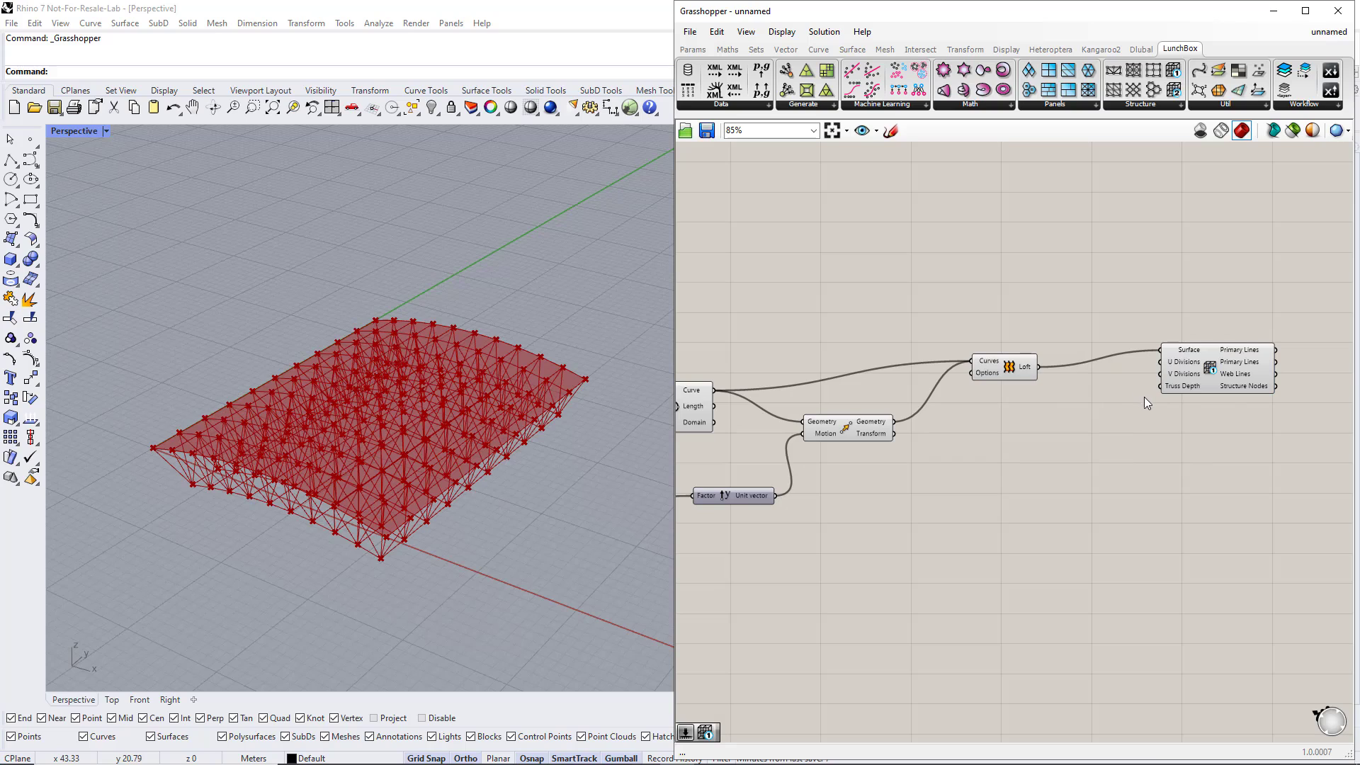
drag(1198, 379, 1190, 412)
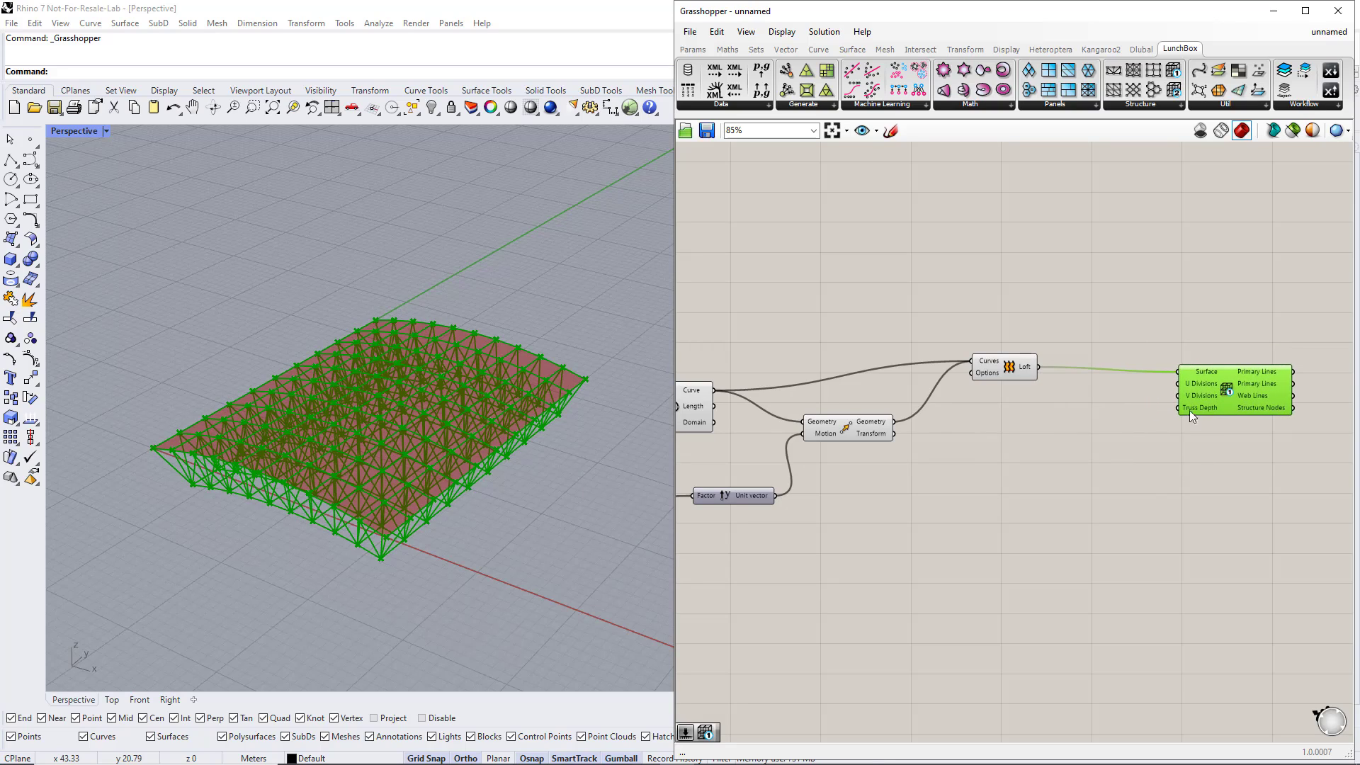
click(1083, 402)
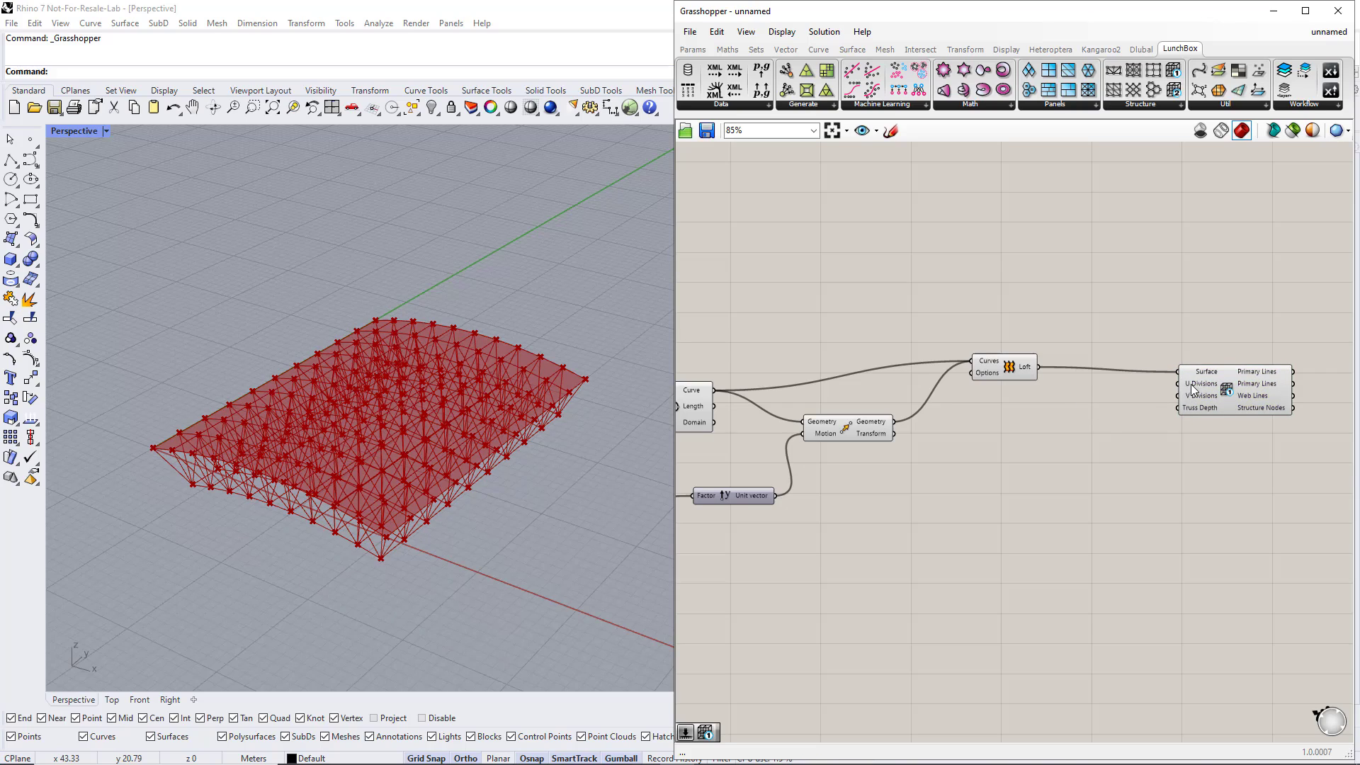
Step: Wire two 1–20 sliders into the truss's U and V Divisions, both set to 7
double_click(1094, 395)
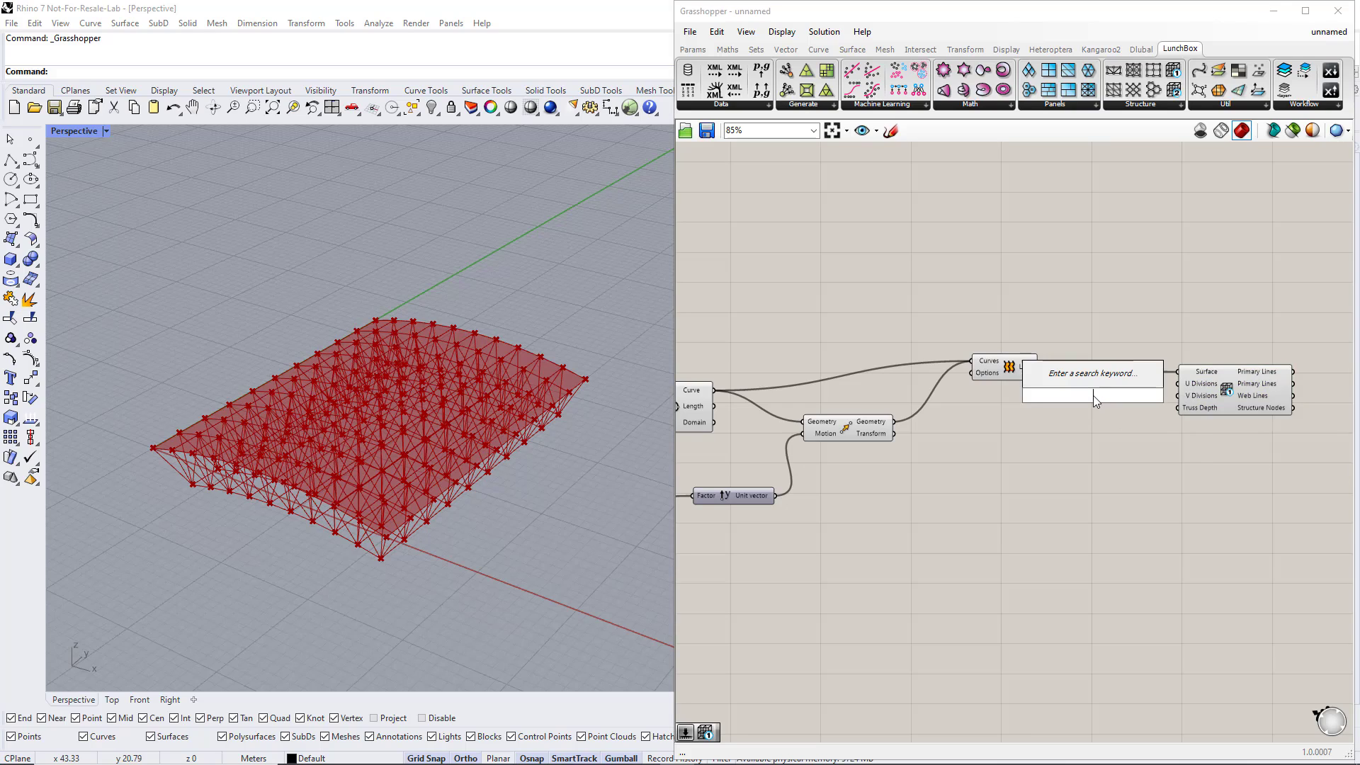
text(1..20)
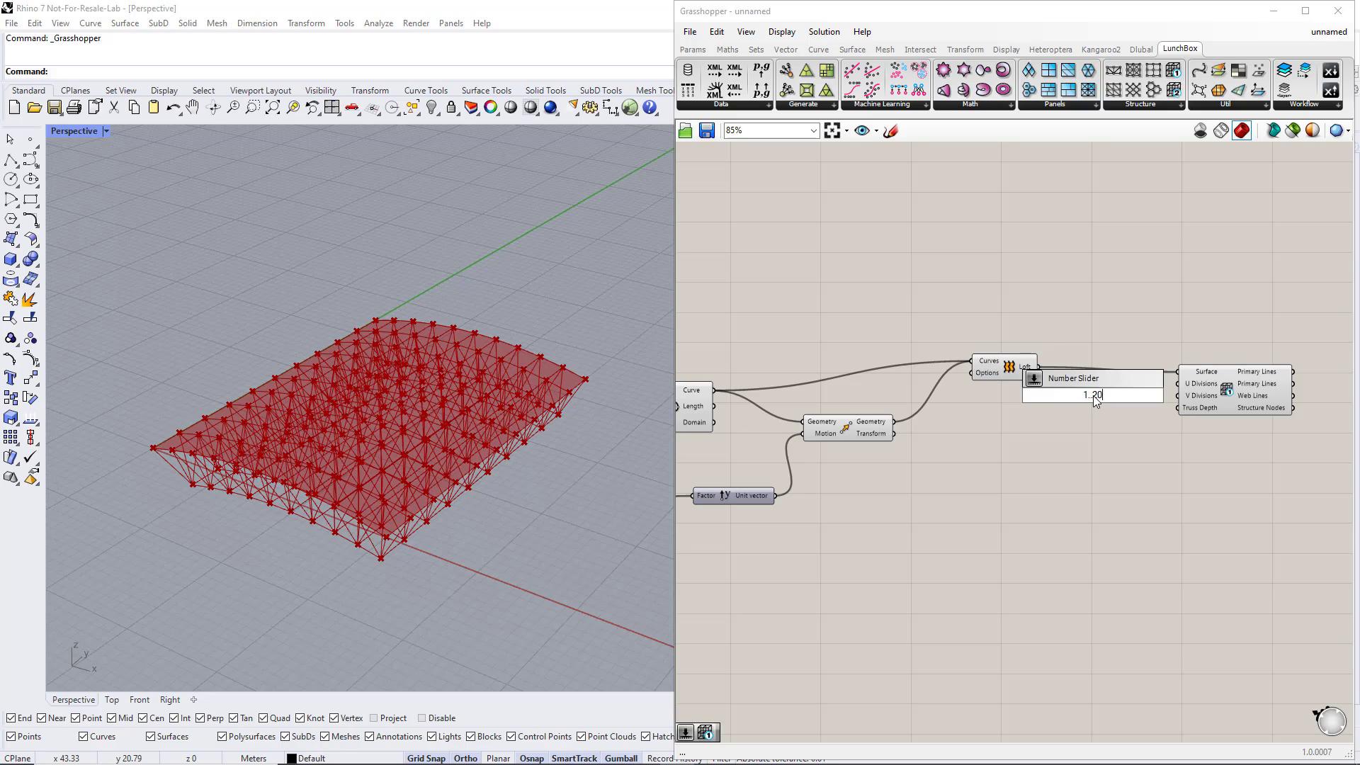
key(Return)
alt+drag(1094, 396, 1087, 426)
drag(1156, 395, 1180, 383)
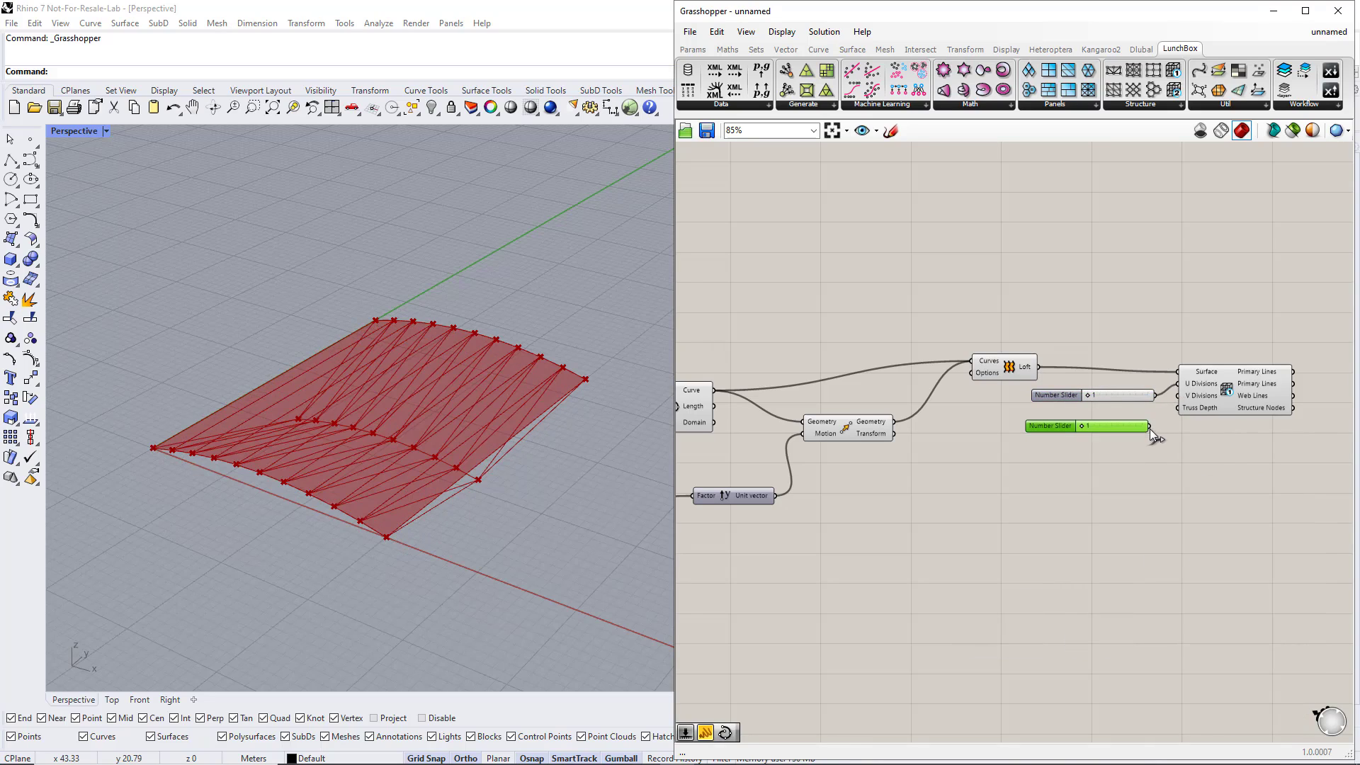
drag(1149, 427, 1181, 395)
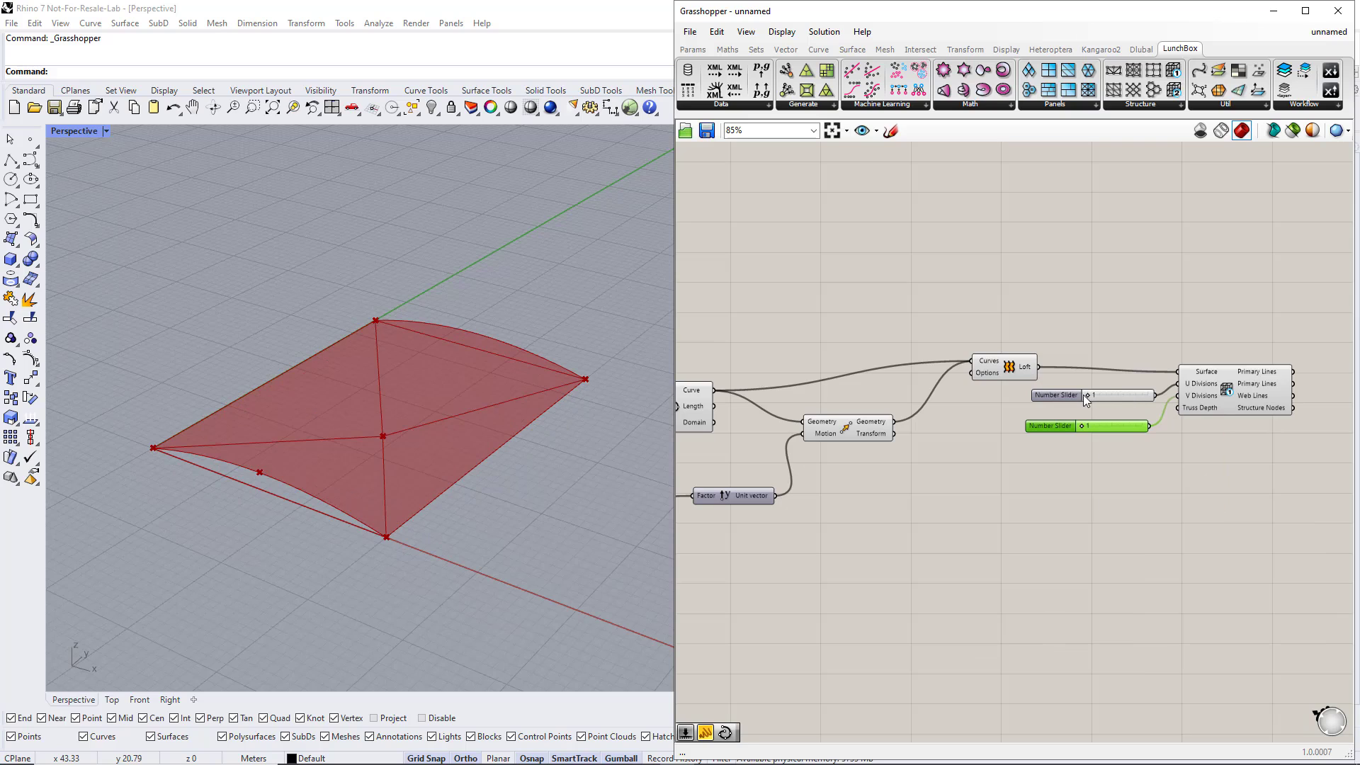
drag(1087, 394, 1101, 425)
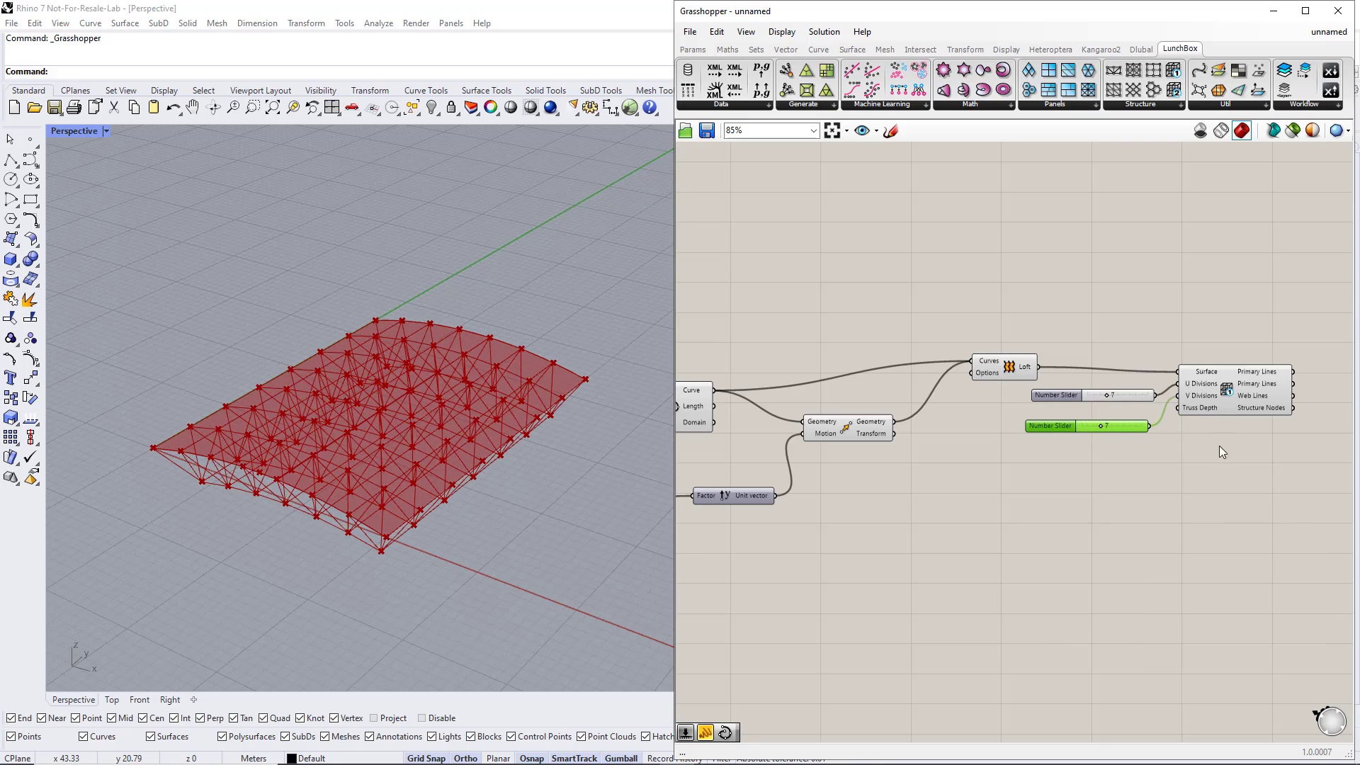
drag(1225, 393, 1248, 408)
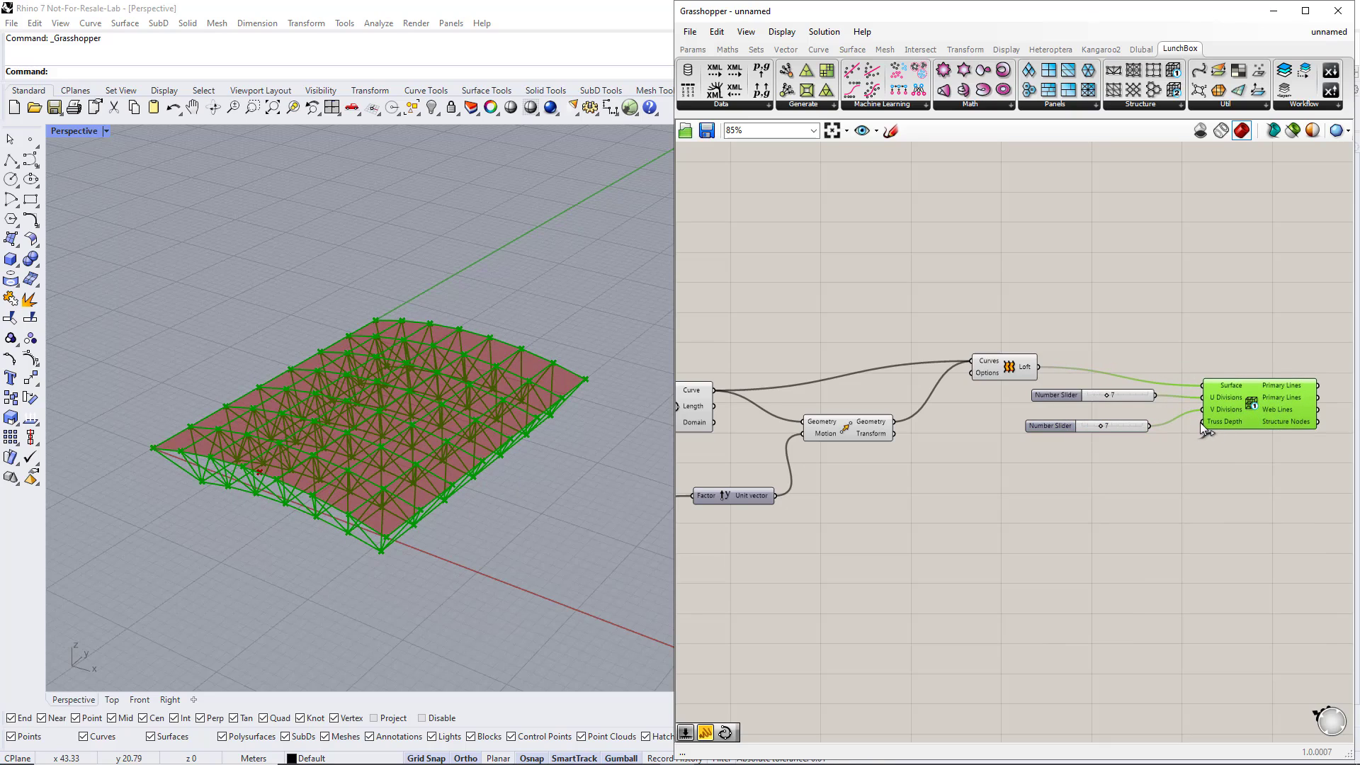
Step: Wire a 0–5 floating-point slider into Truss Depth and set it to 2.059
double_click(1106, 454)
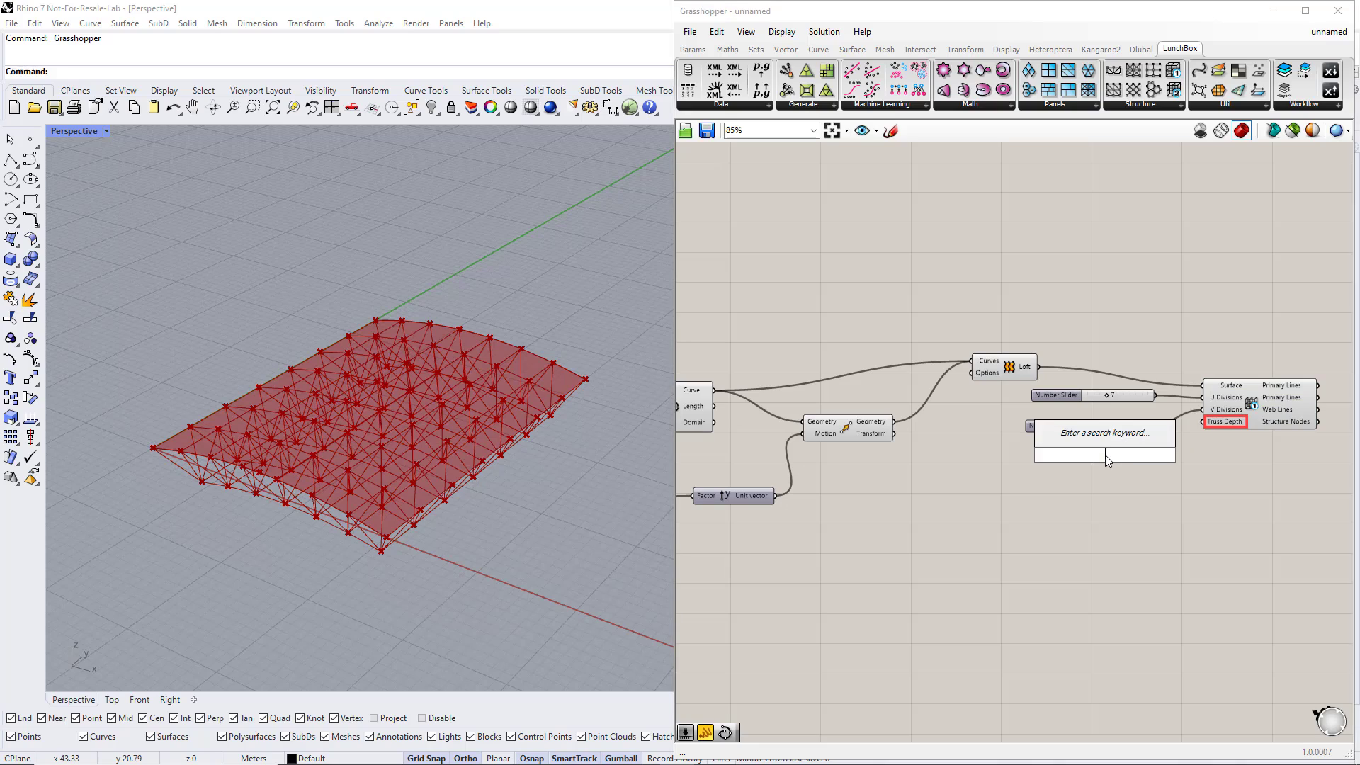
text(0<5)
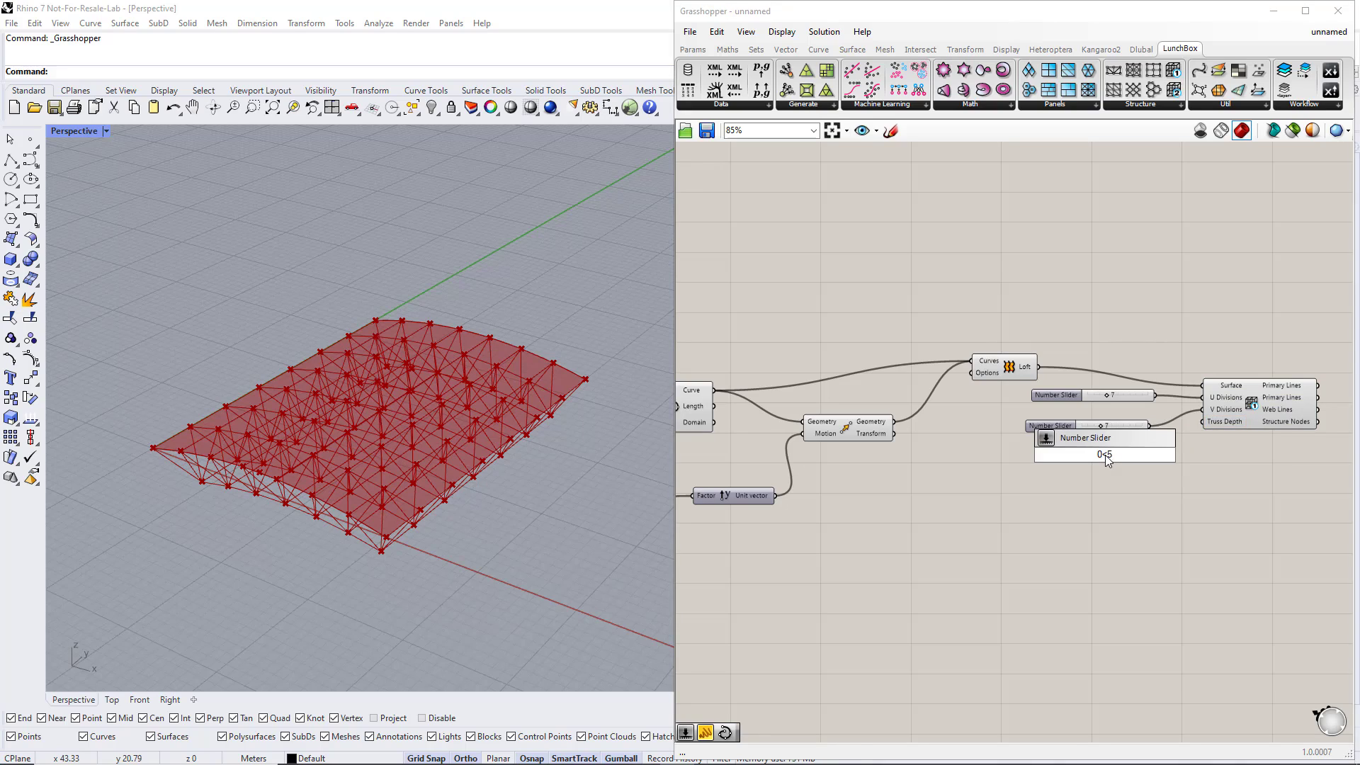
key(Return)
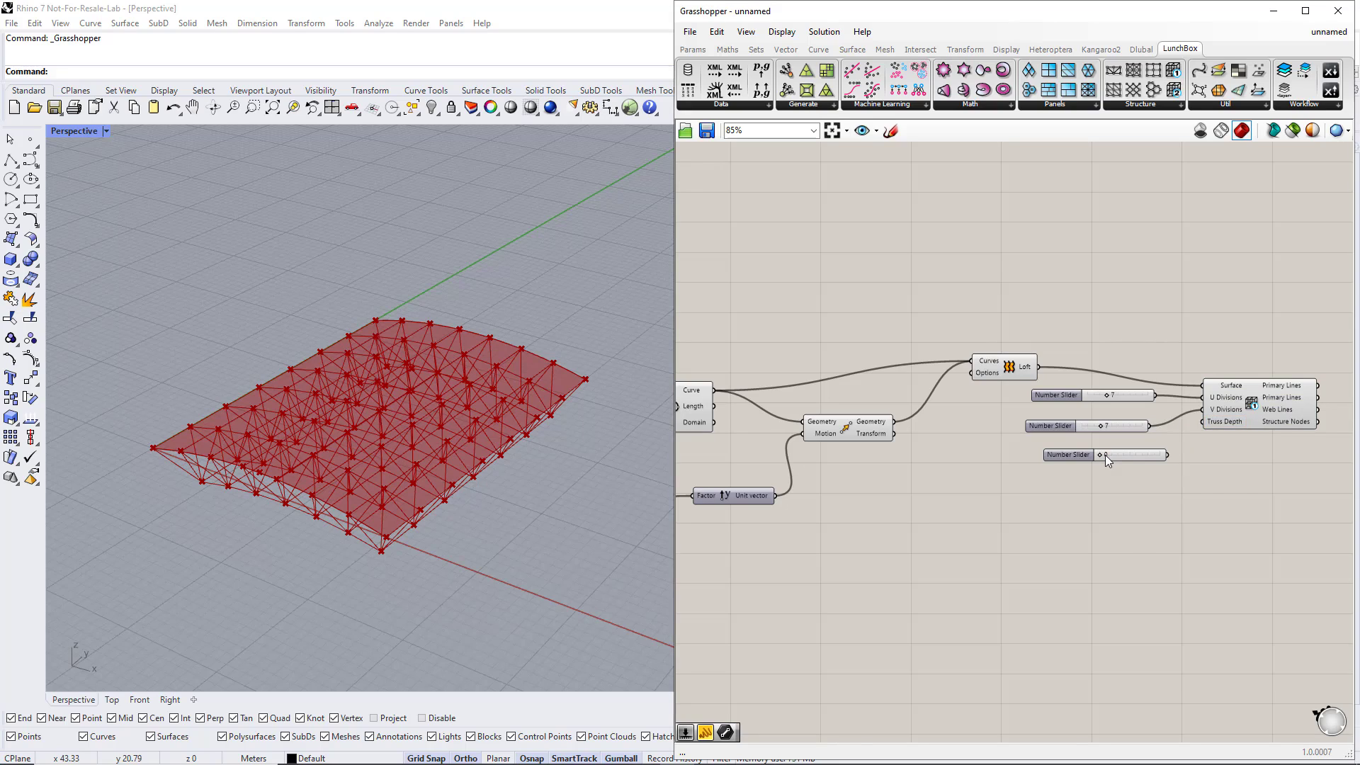
drag(1166, 455, 1202, 422)
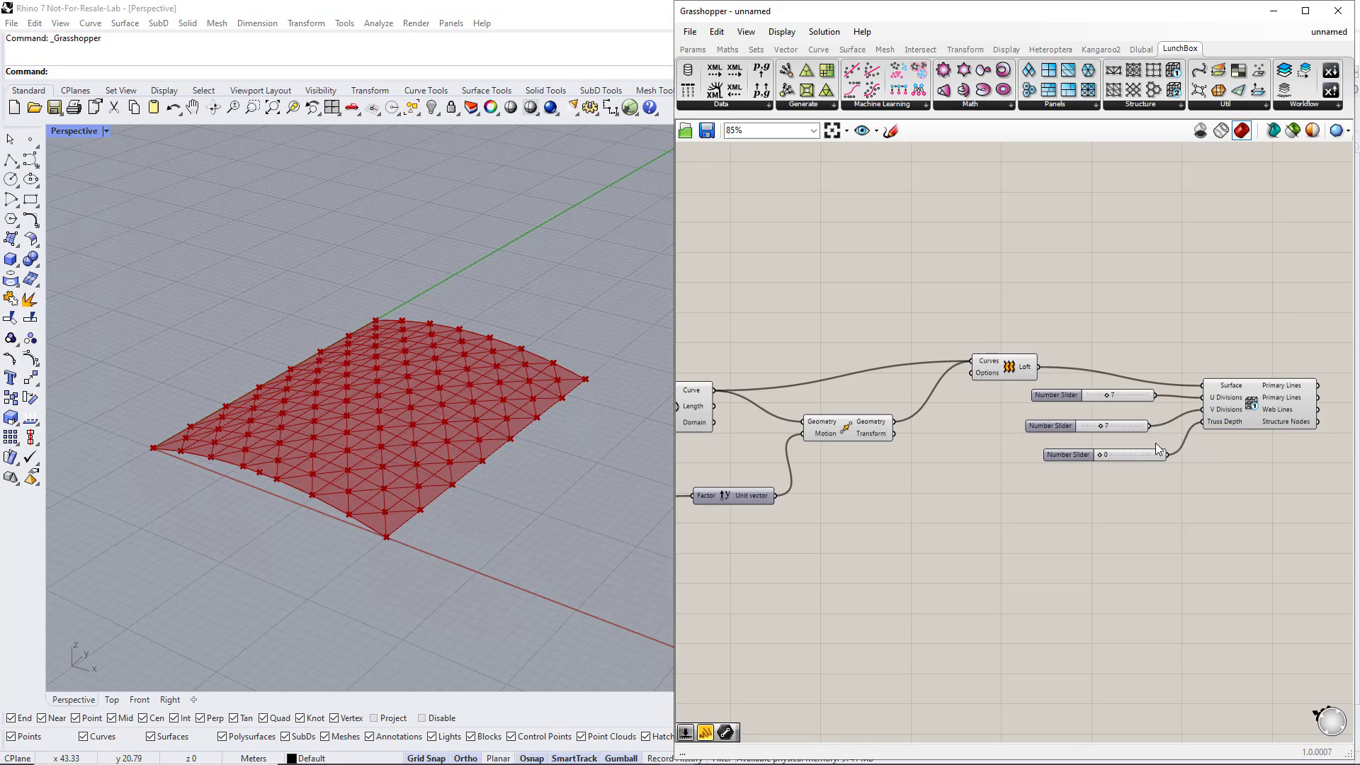
right_click(1082, 454)
mouse_move(1162, 497)
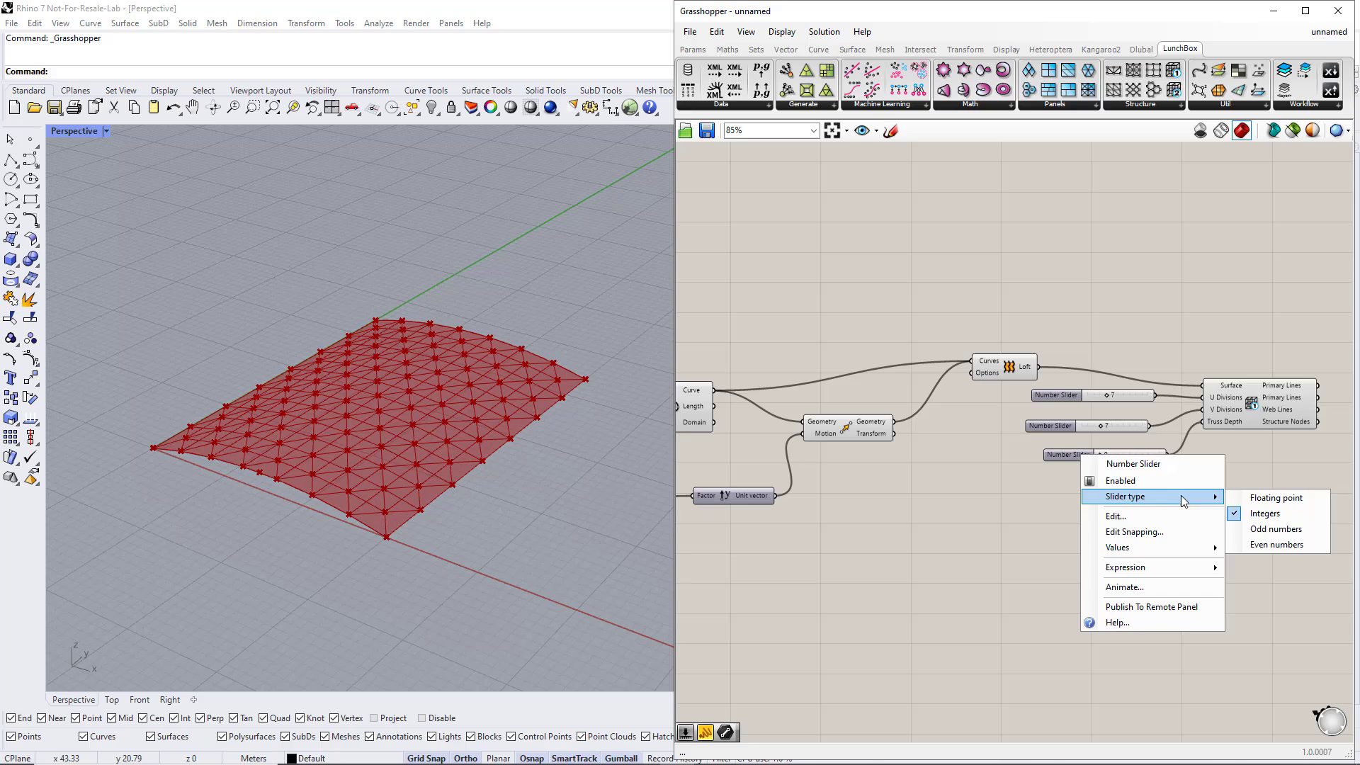
click(1250, 498)
mouse_move(1099, 453)
mouse_down()
mouse_move(1155, 457)
mouse_move(1125, 460)
mouse_up()
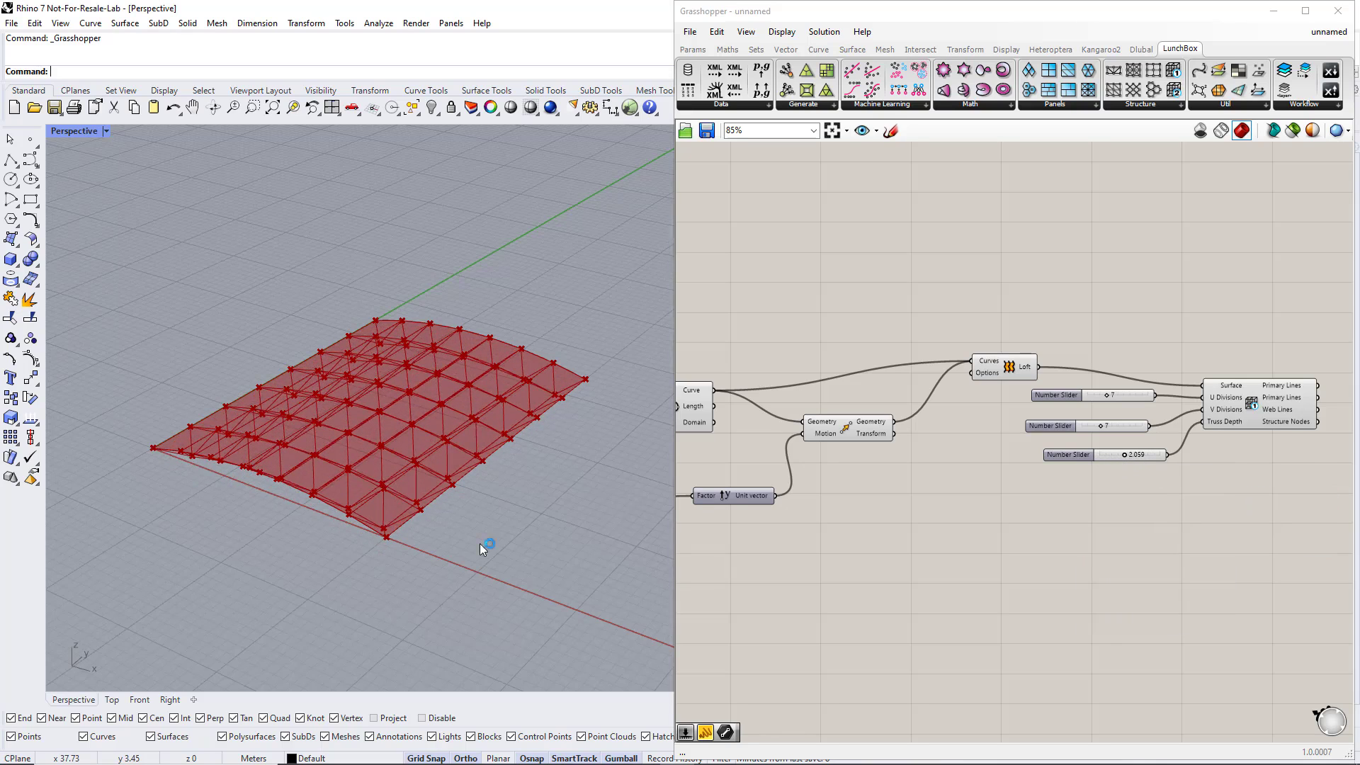
right_drag(479, 543, 515, 496)
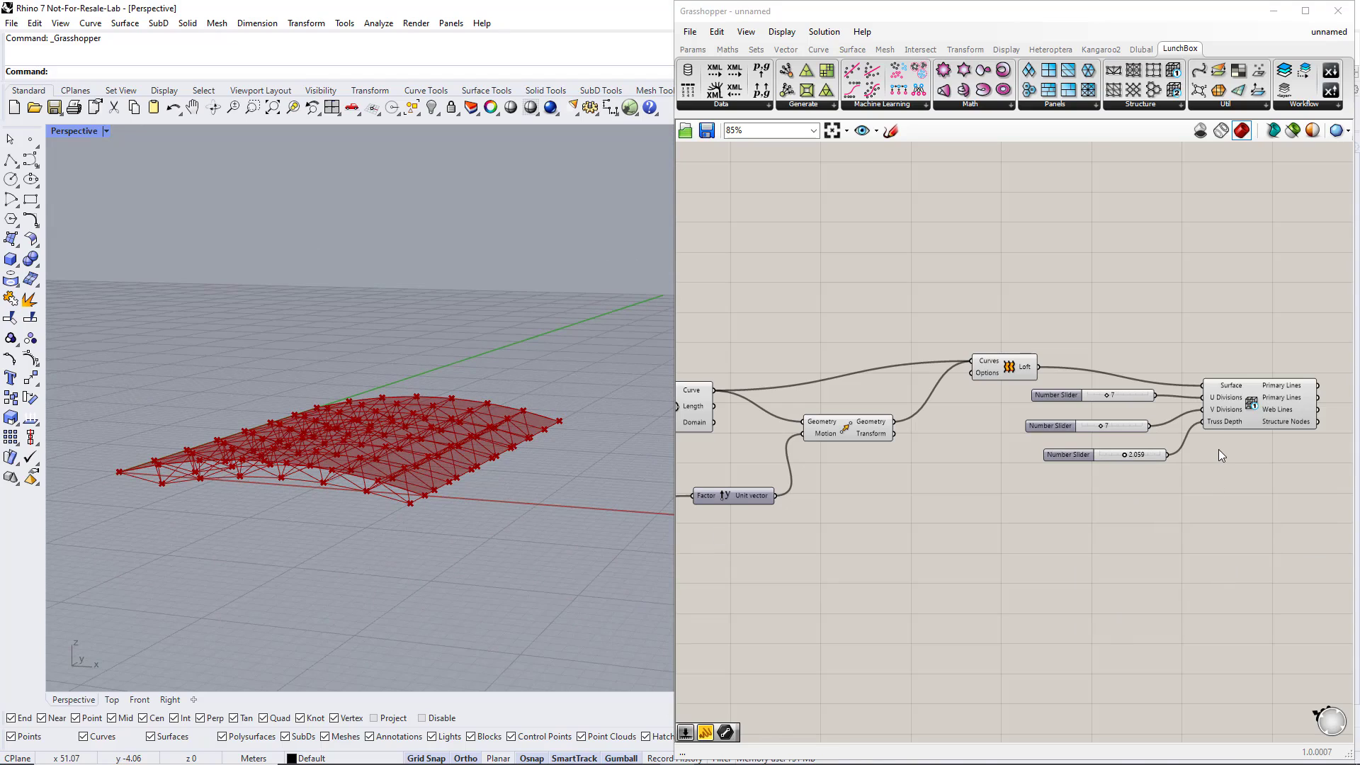
Step: Lower the Height slider to flatten the arch and set truss depth to 2.824
scroll(1188, 454, down, 5)
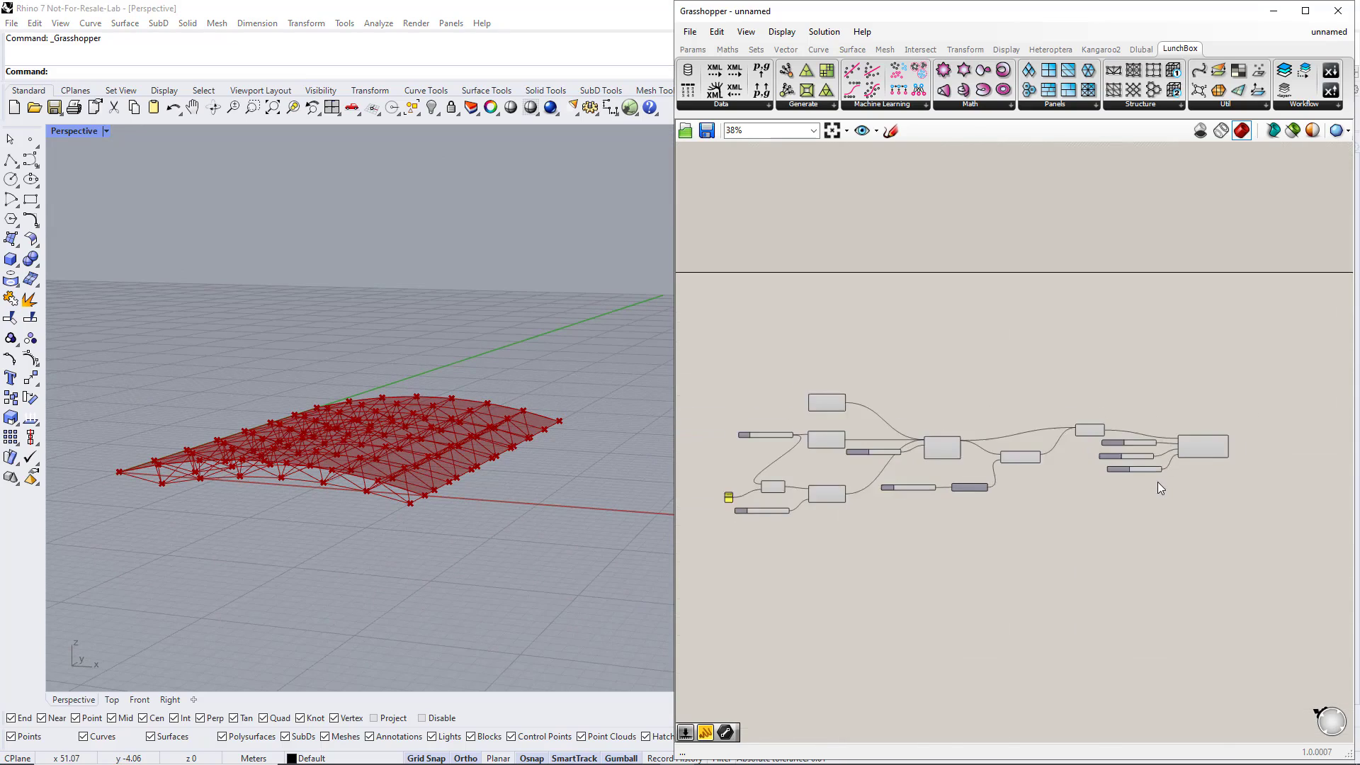
scroll(840, 509, up, 5)
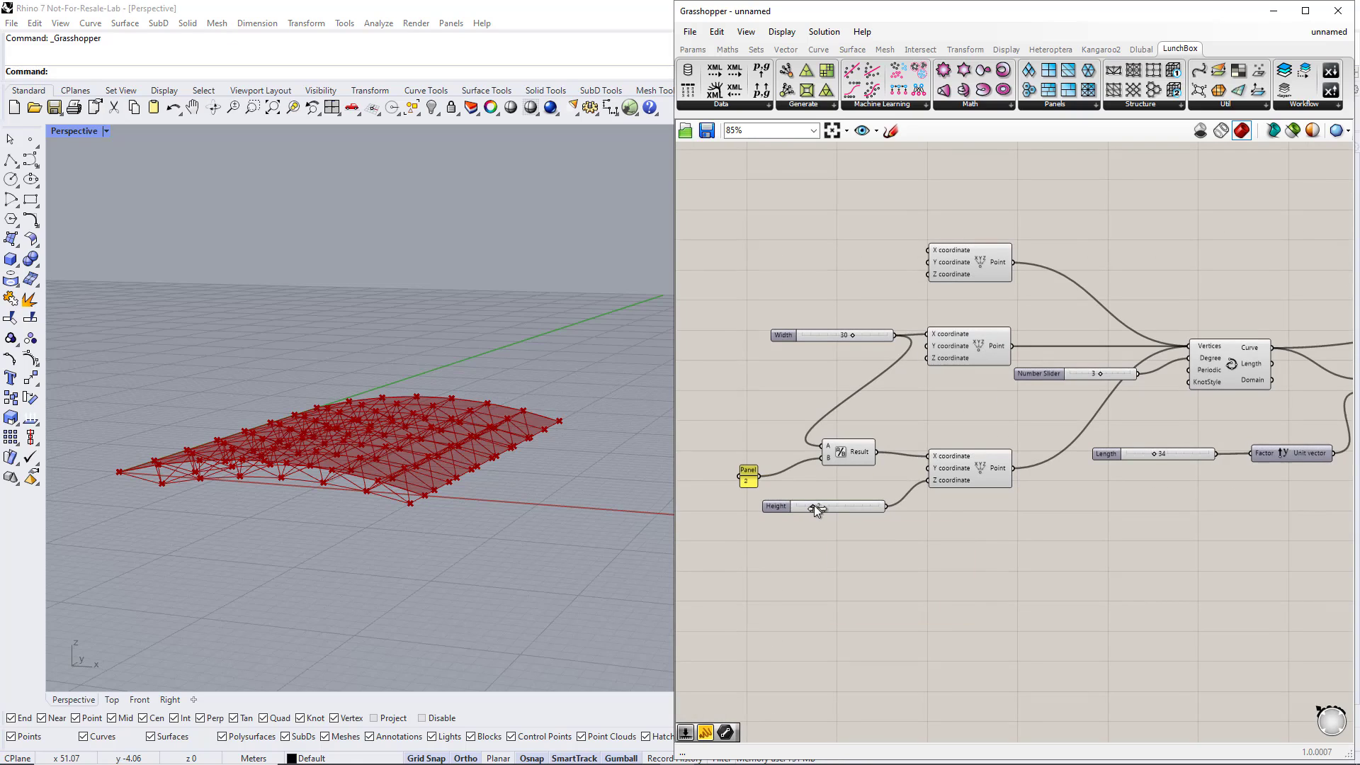
drag(814, 506, 788, 507)
scroll(942, 510, down, 3)
scroll(1116, 536, up, 2)
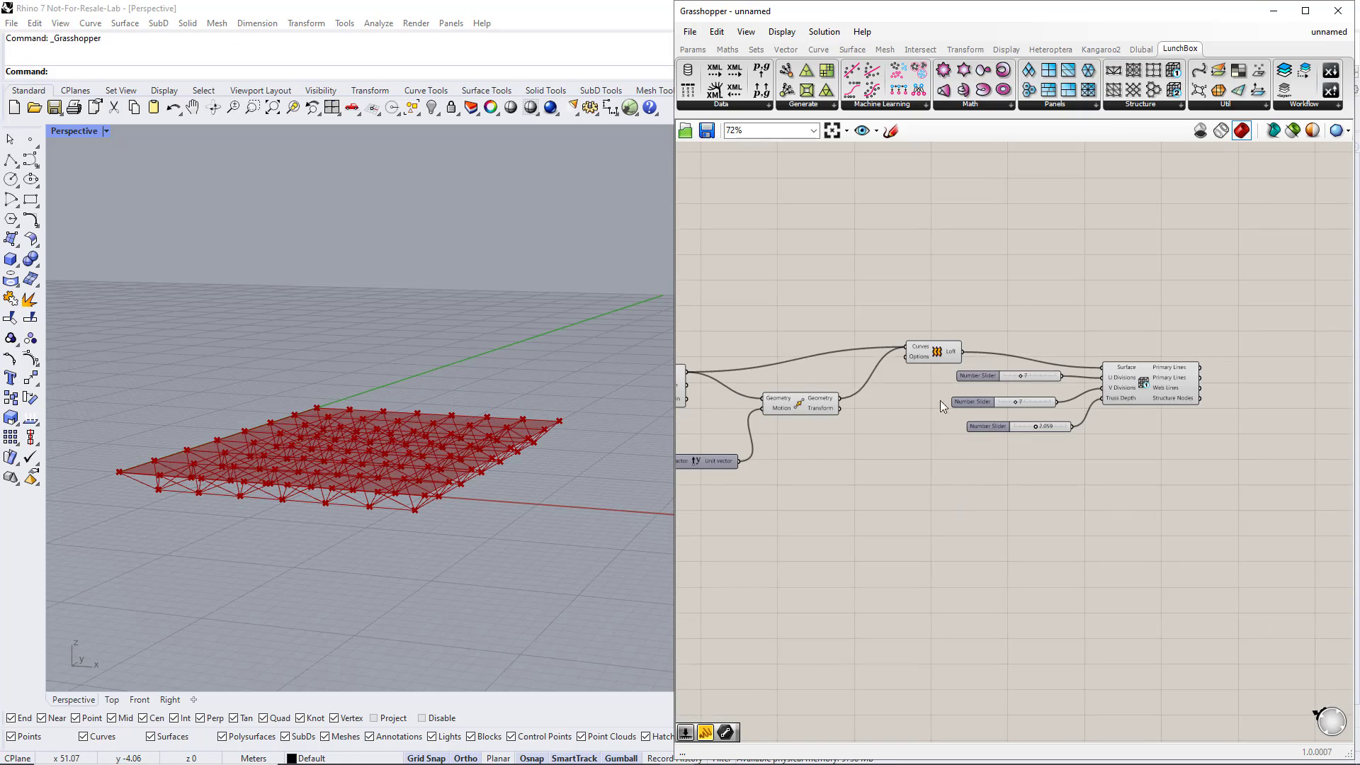
click(933, 352)
scroll(1007, 489, up, 1)
mouse_move(1039, 415)
mouse_down()
mouse_move(1081, 416)
mouse_move(1049, 425)
mouse_up()
Step: Apply a -x expression to the Truss Depth input, then clear it again
right_click(1141, 384)
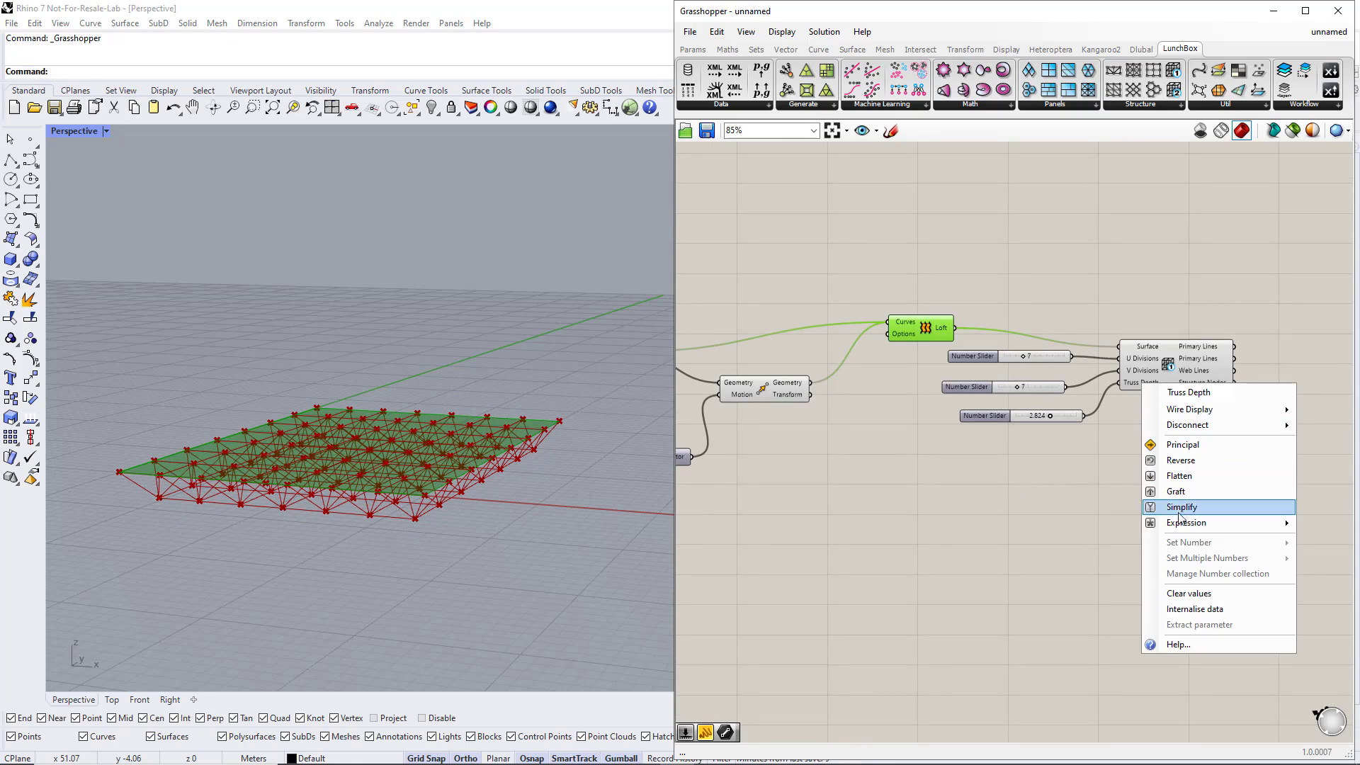
mouse_move(1197, 522)
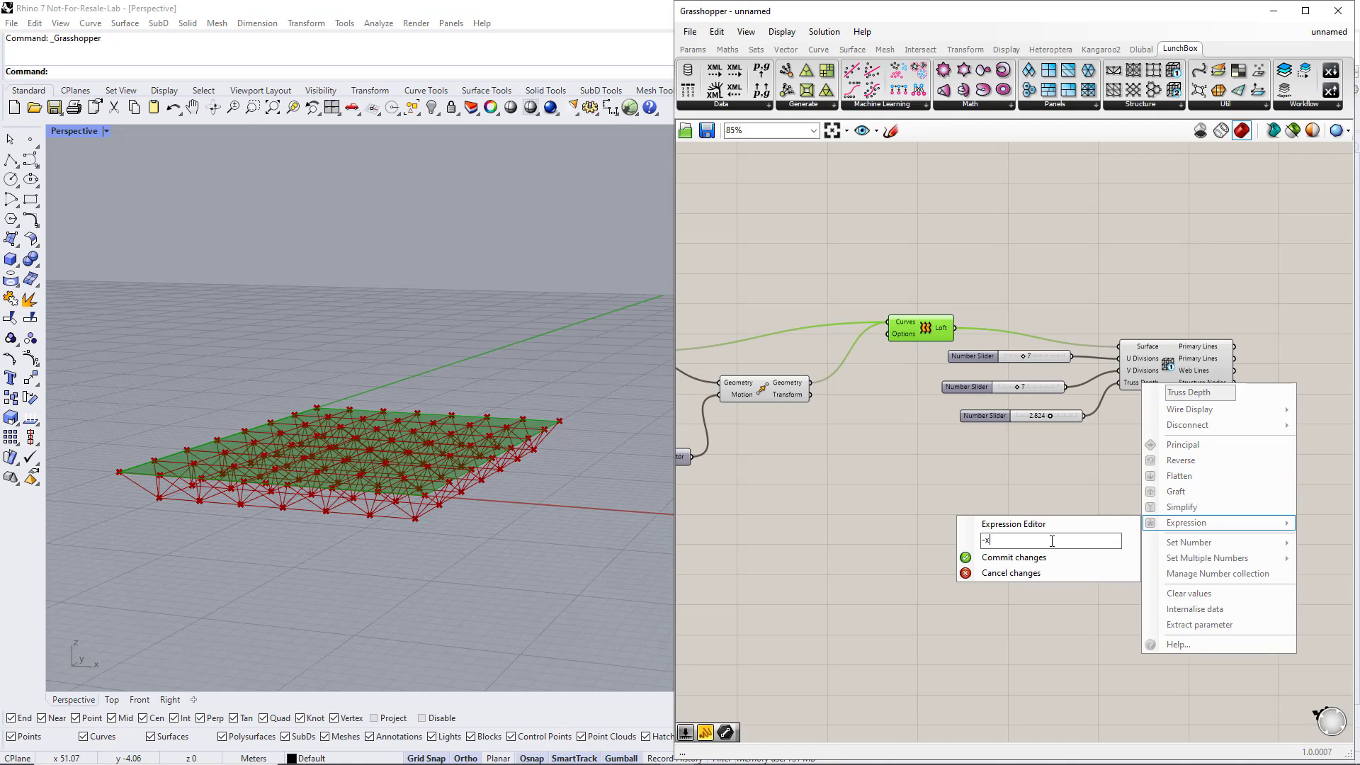
click(1055, 559)
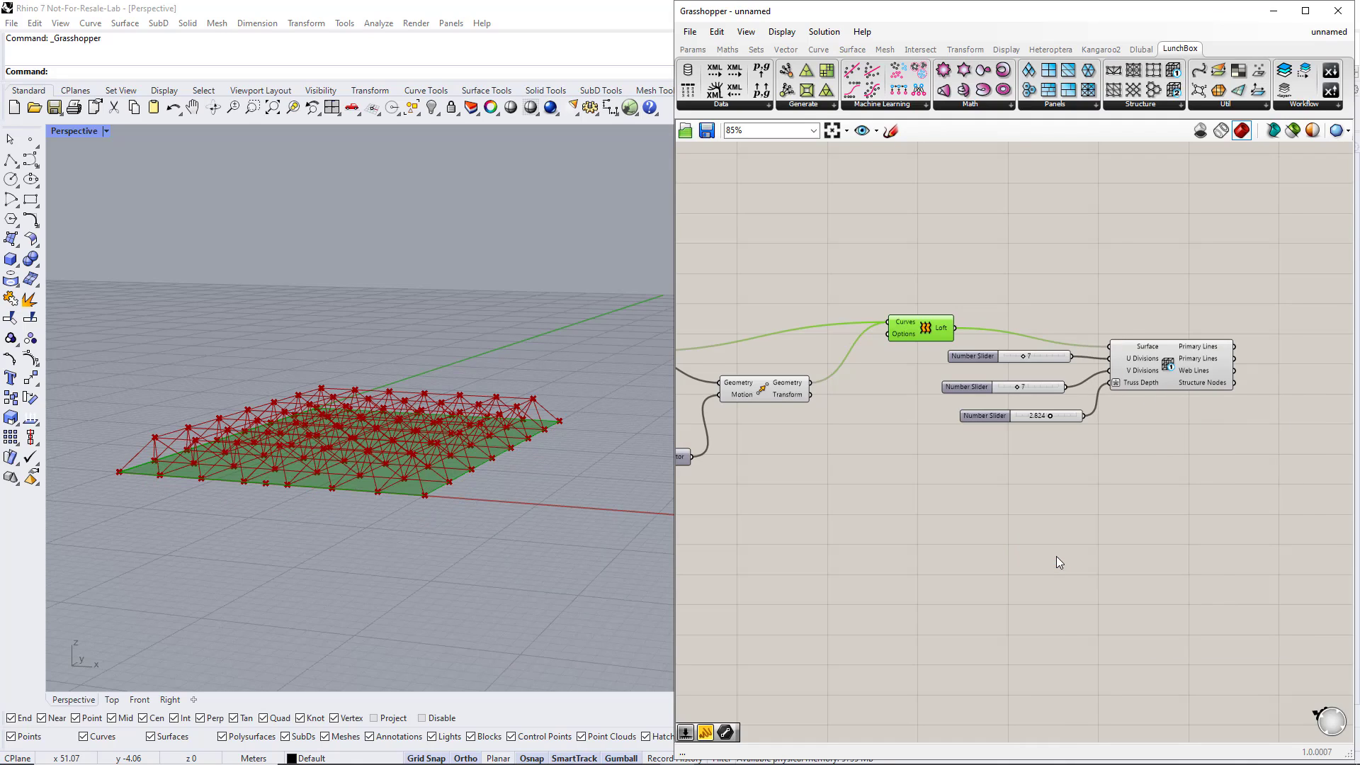
right_click(1131, 382)
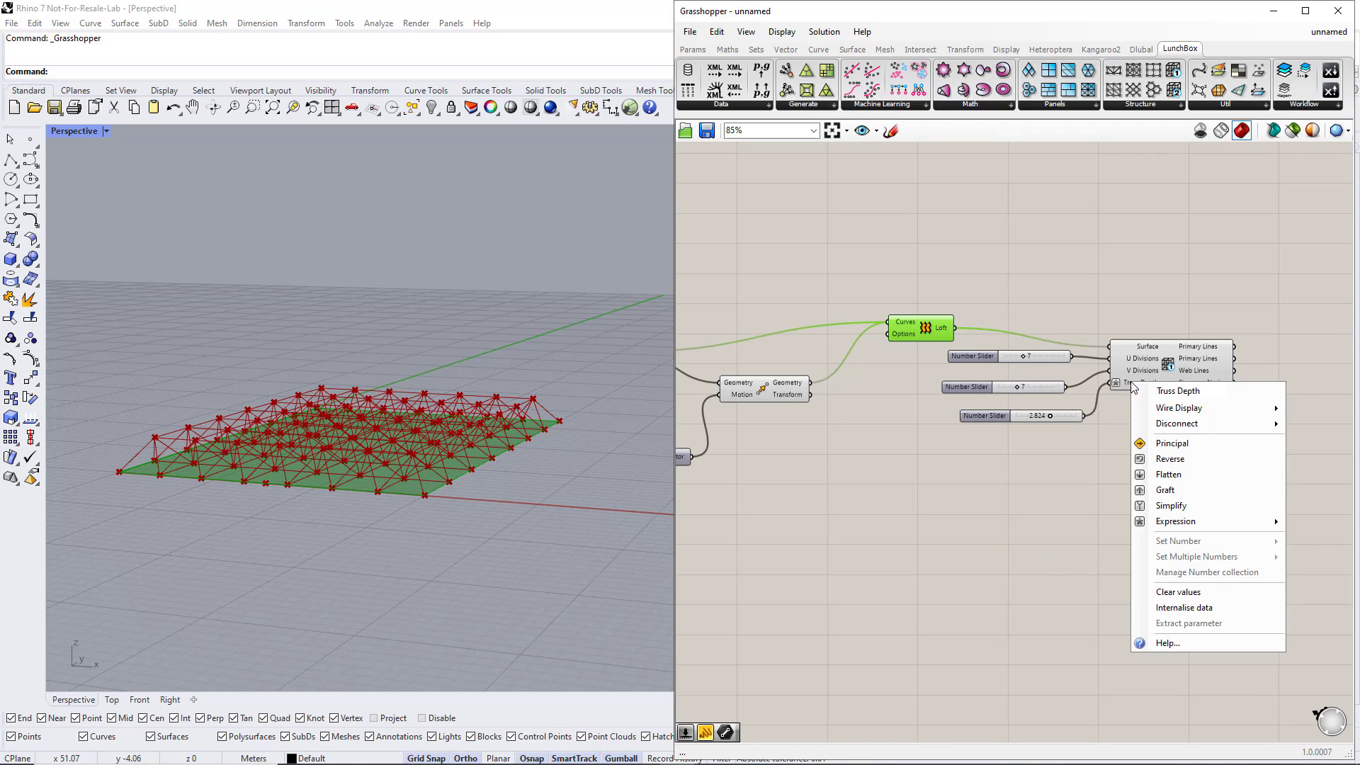
mouse_move(1204, 521)
click(1028, 540)
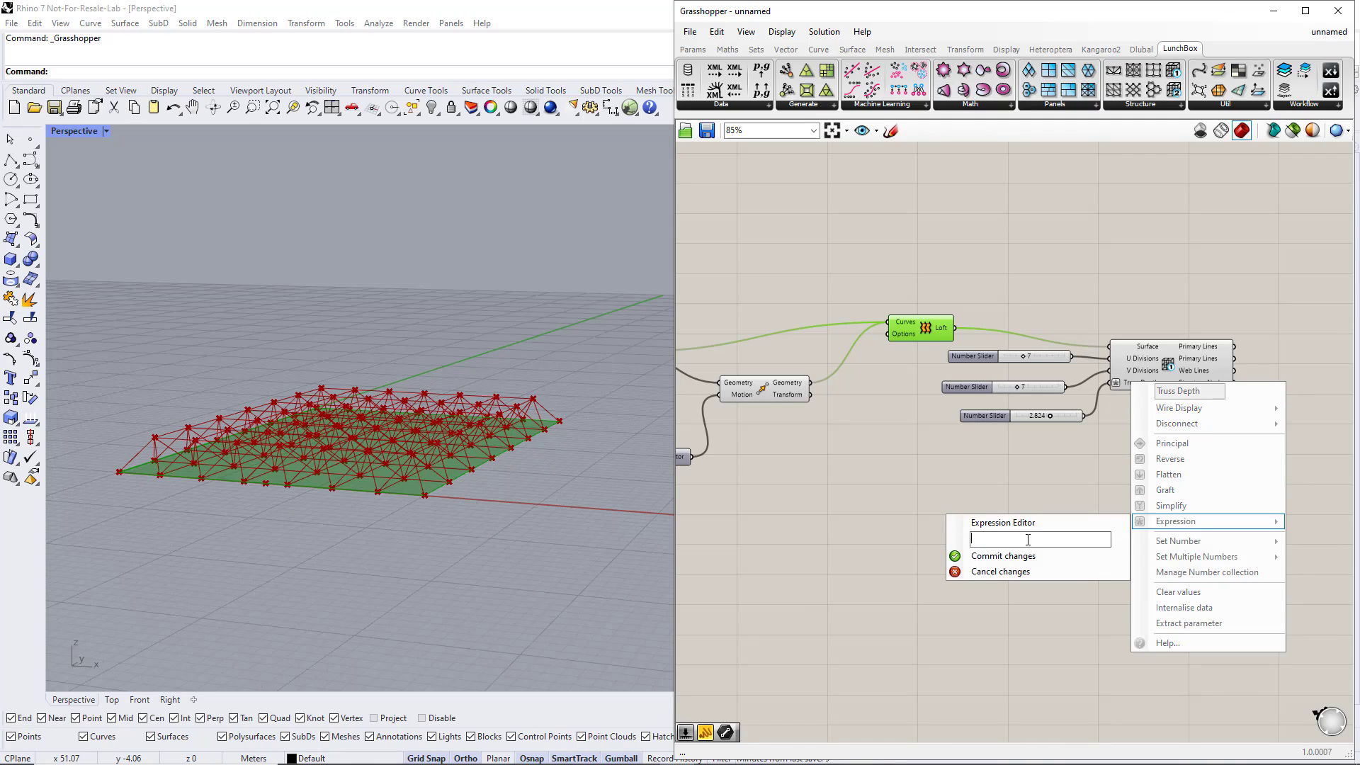
click(1020, 556)
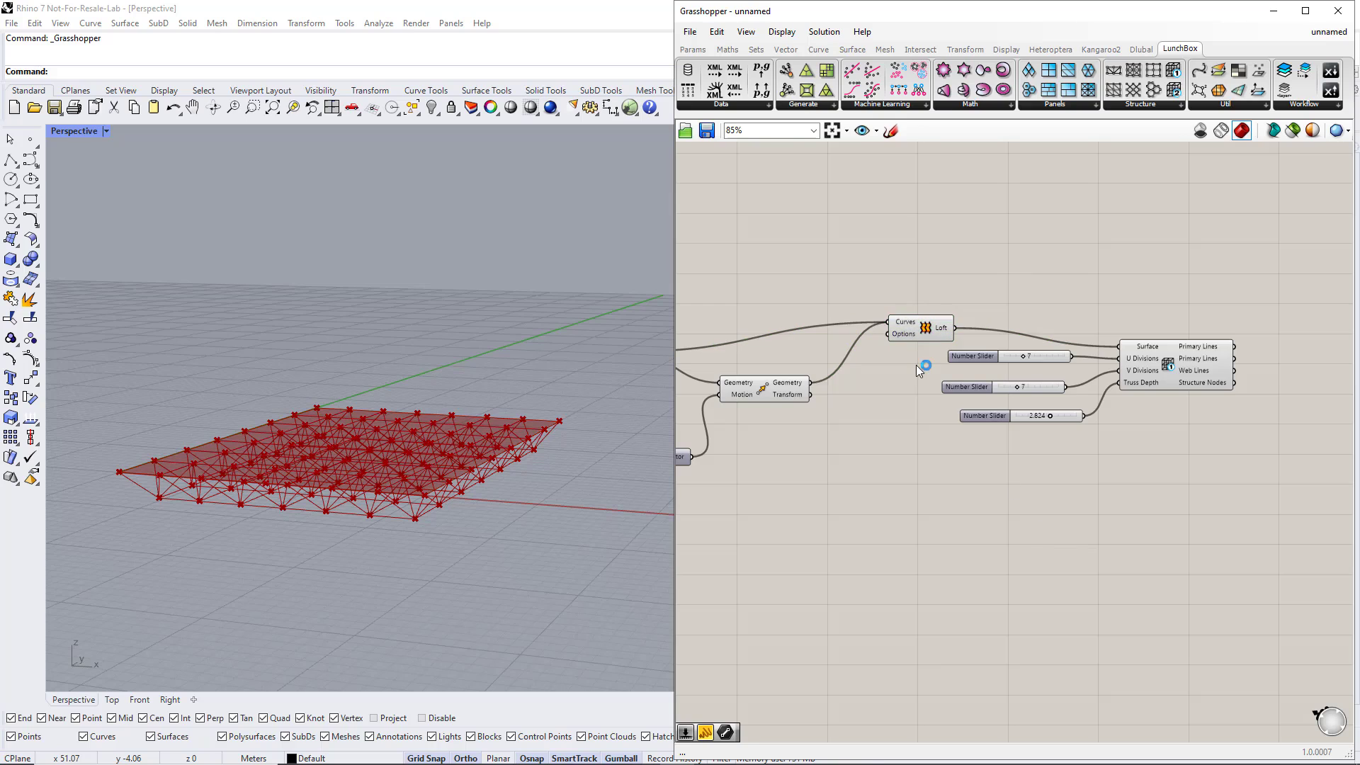
scroll(916, 364, down, 5)
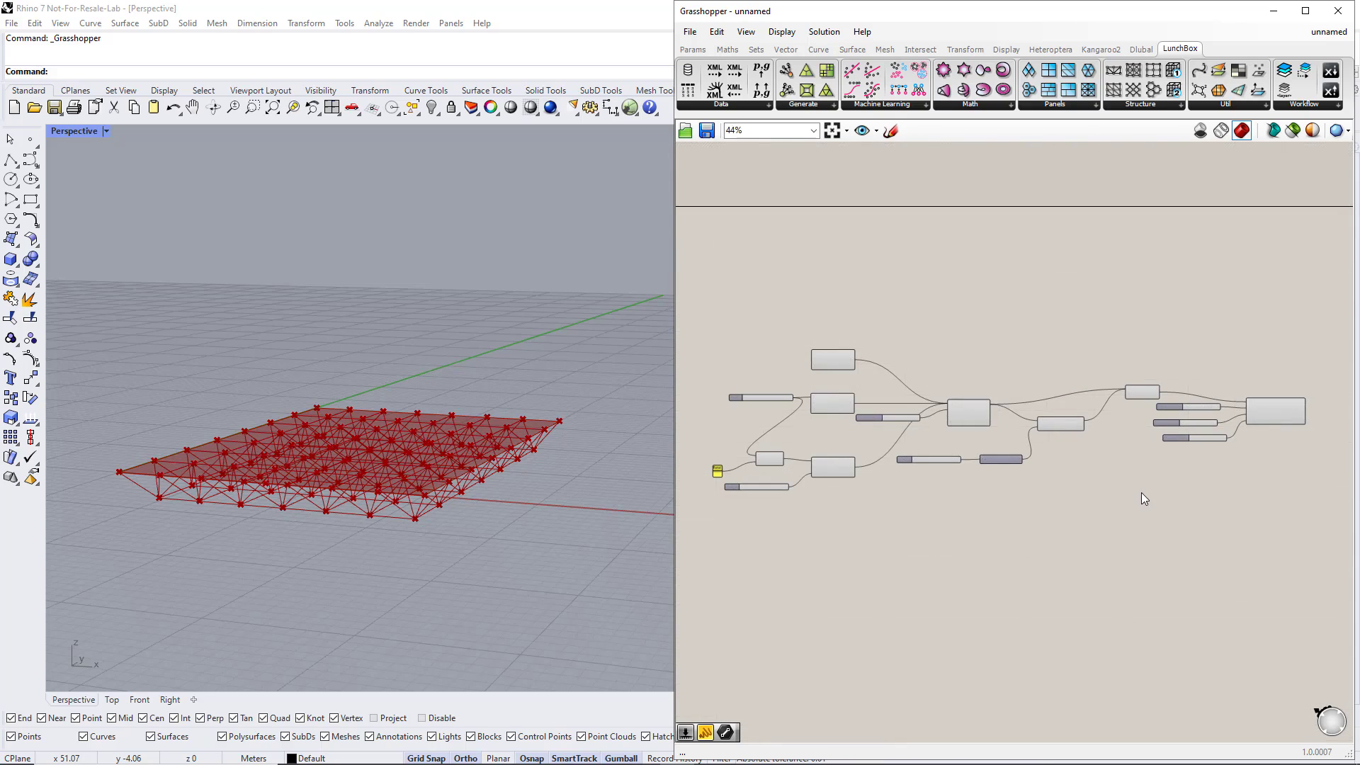
Step: Rearrange the canvas view so the space truss and its sliders are visible
drag(1141, 492, 829, 333)
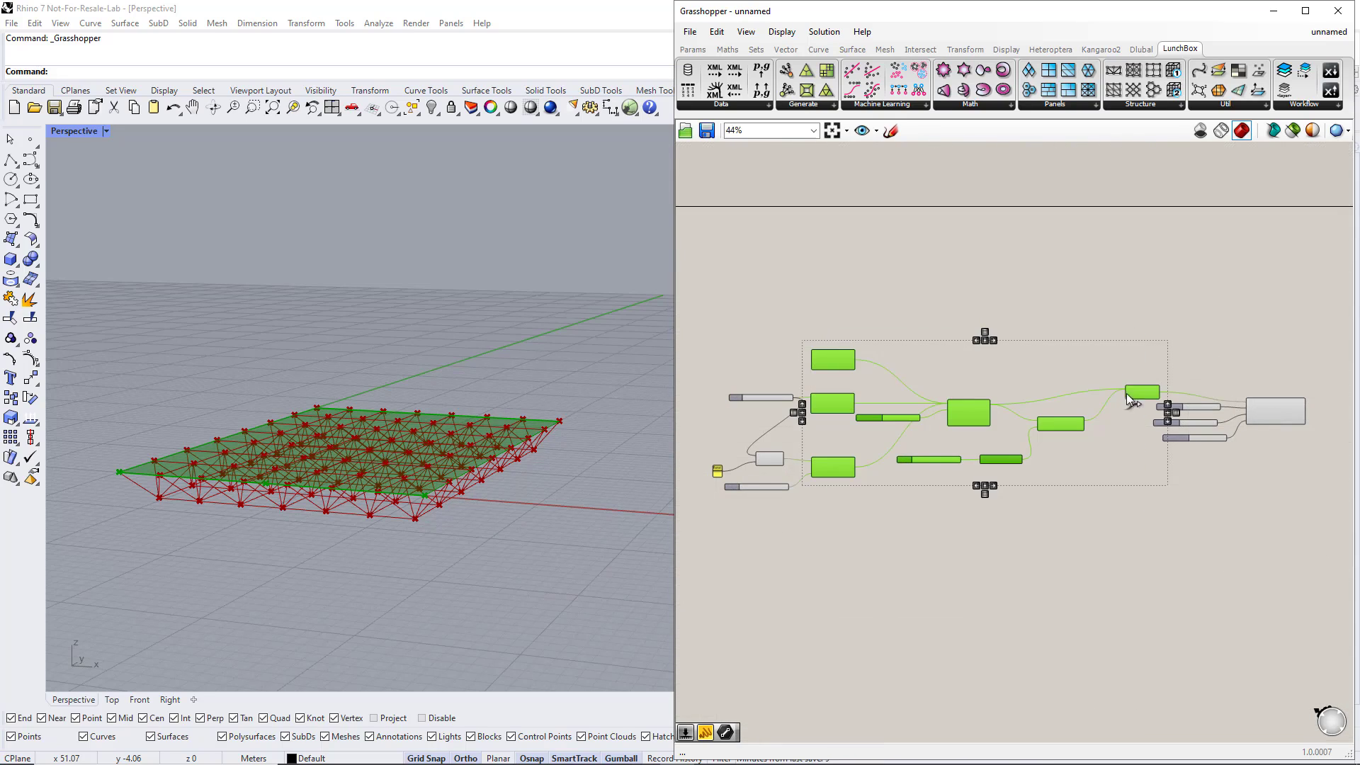
scroll(1130, 389, up, 1)
middle_click(1129, 389)
click(1290, 482)
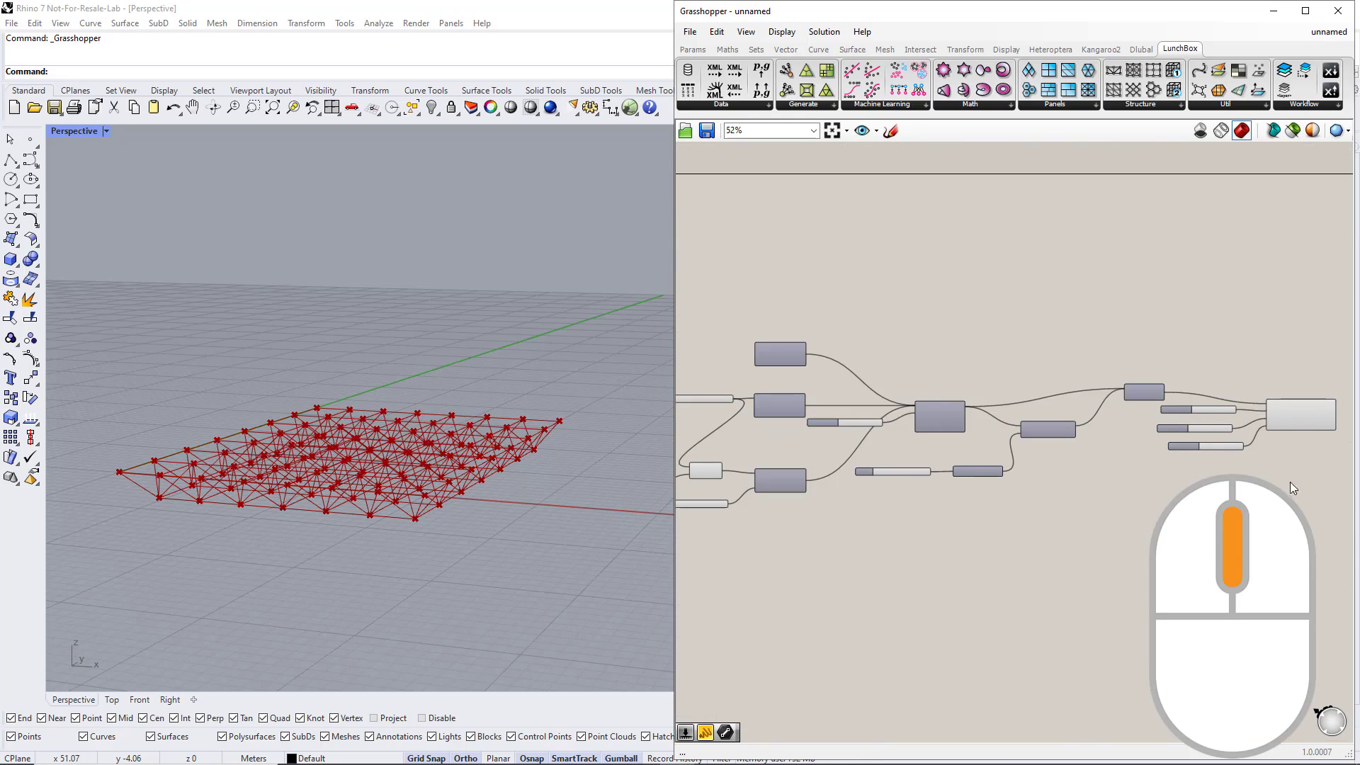
click(1299, 411)
scroll(1312, 418, up, 2)
right_drag(1284, 477, 1176, 459)
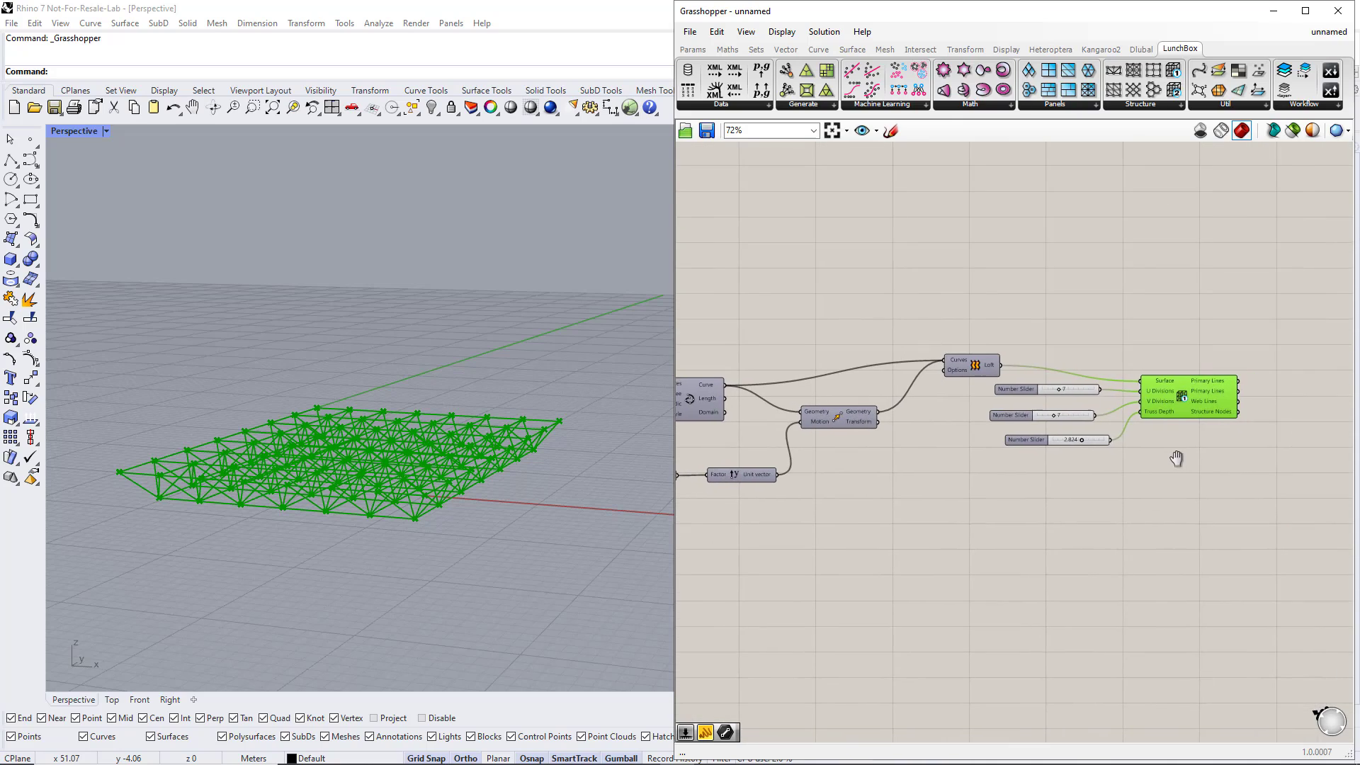
click(1149, 460)
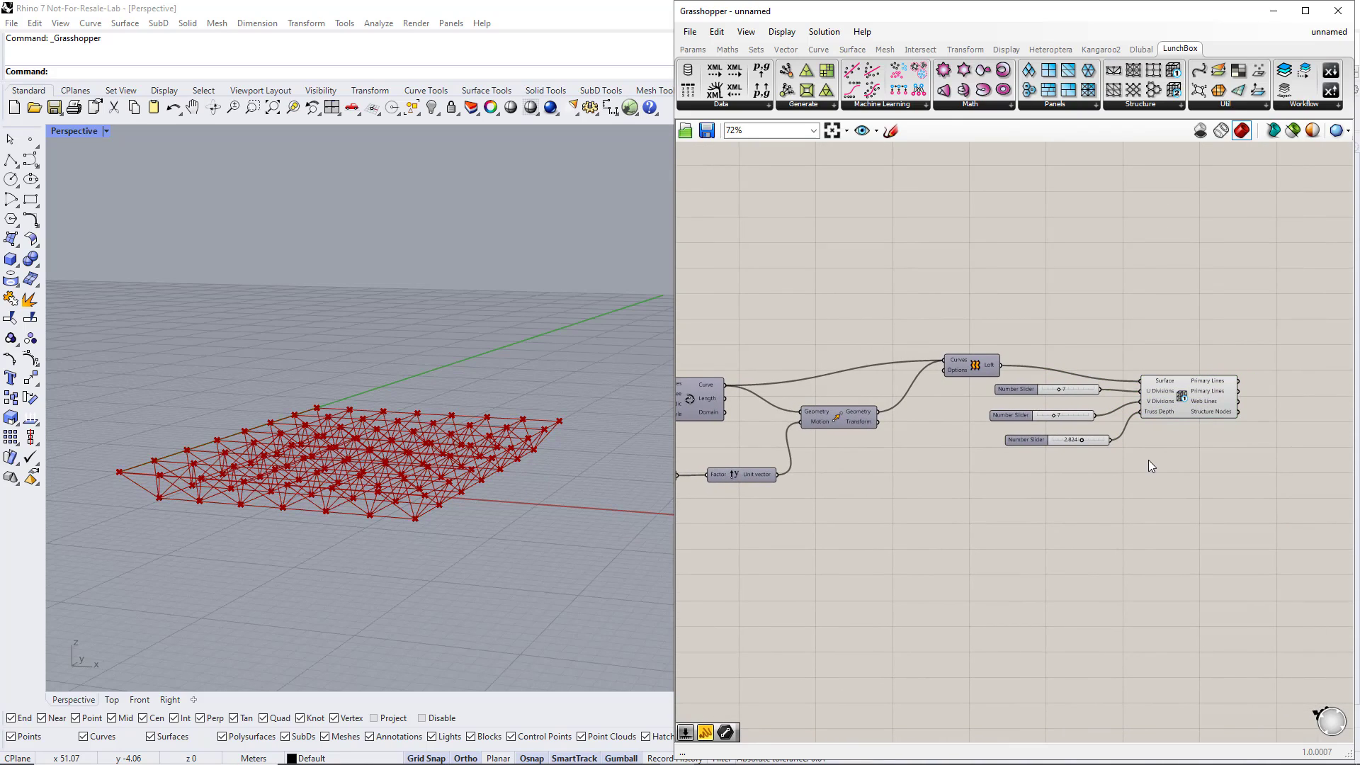
Step: Name the sliders U Divisions, V Divisions and Truss Depth and align them
right_click(1028, 393)
text(U)
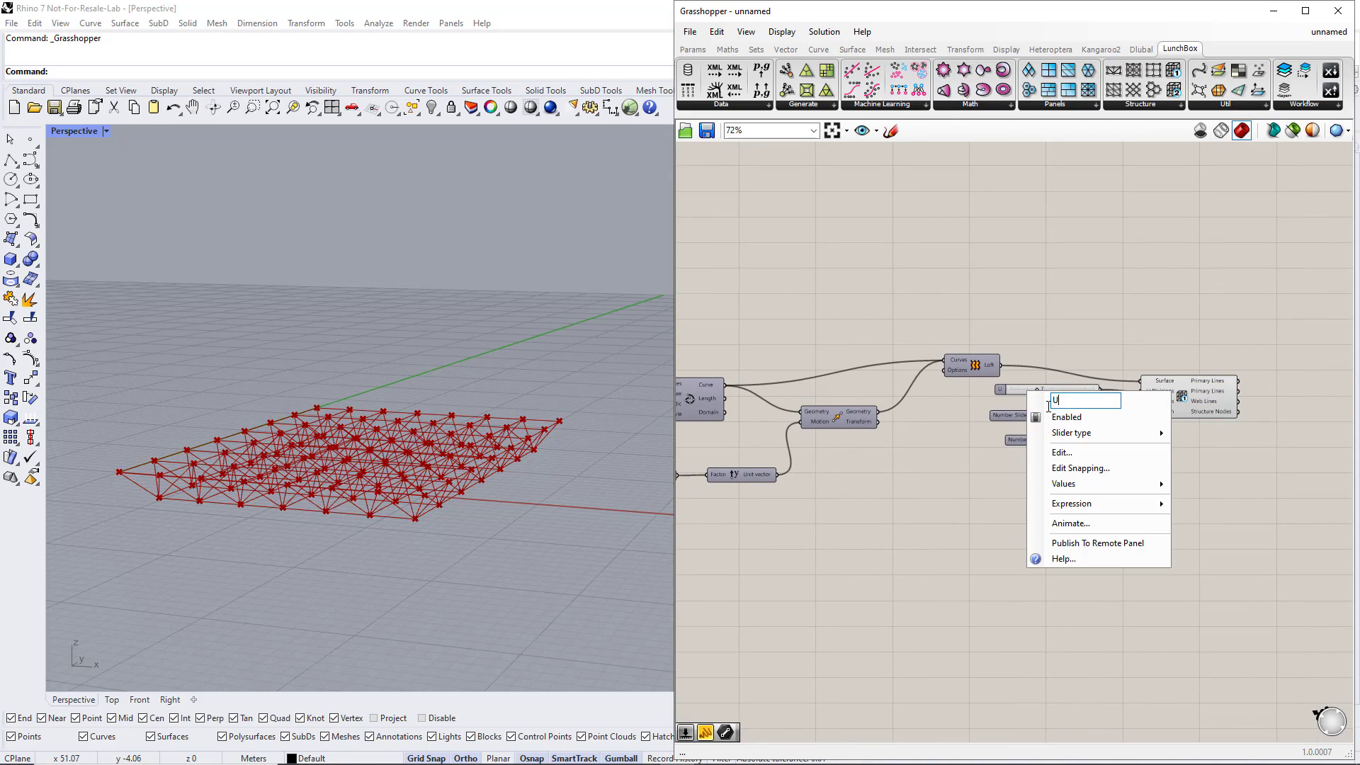
text( Divisions)
key(Return)
right_click(1026, 415)
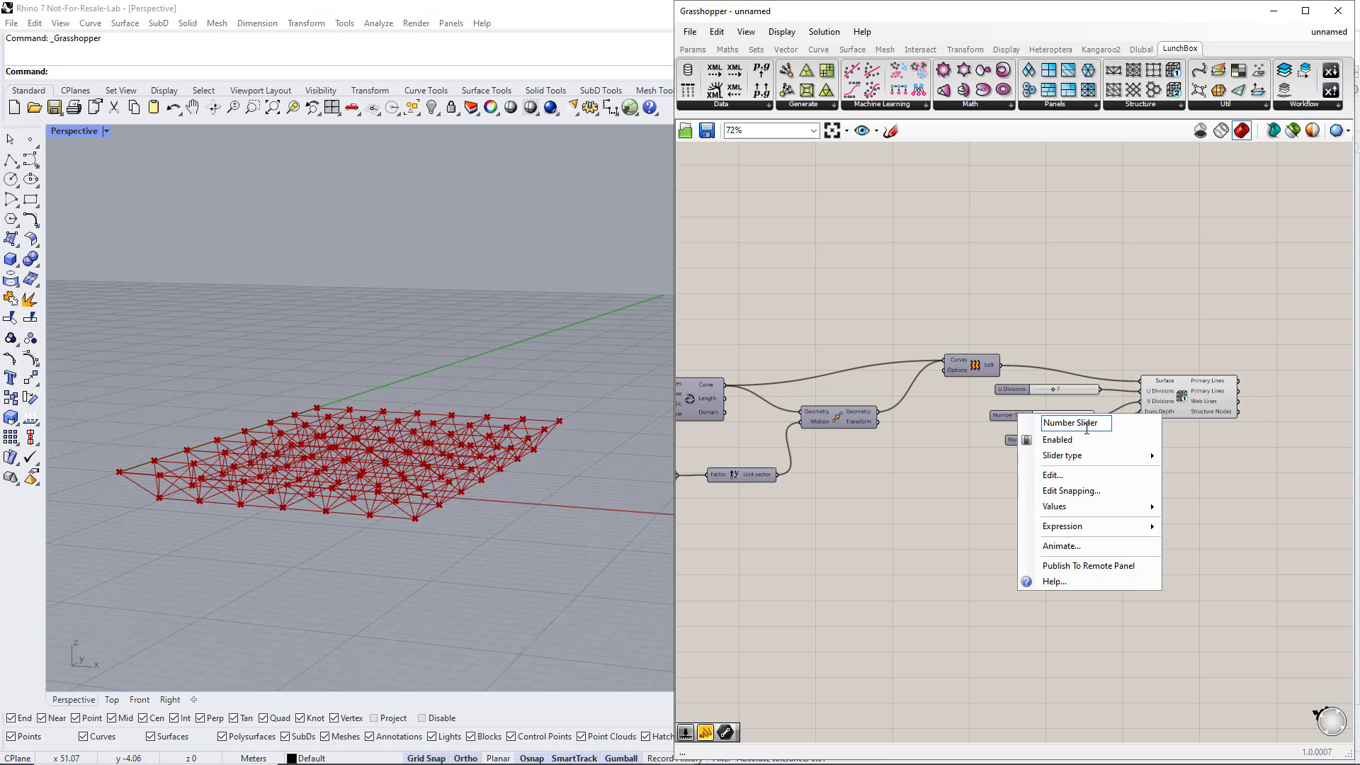
text(V Divisions)
key(Return)
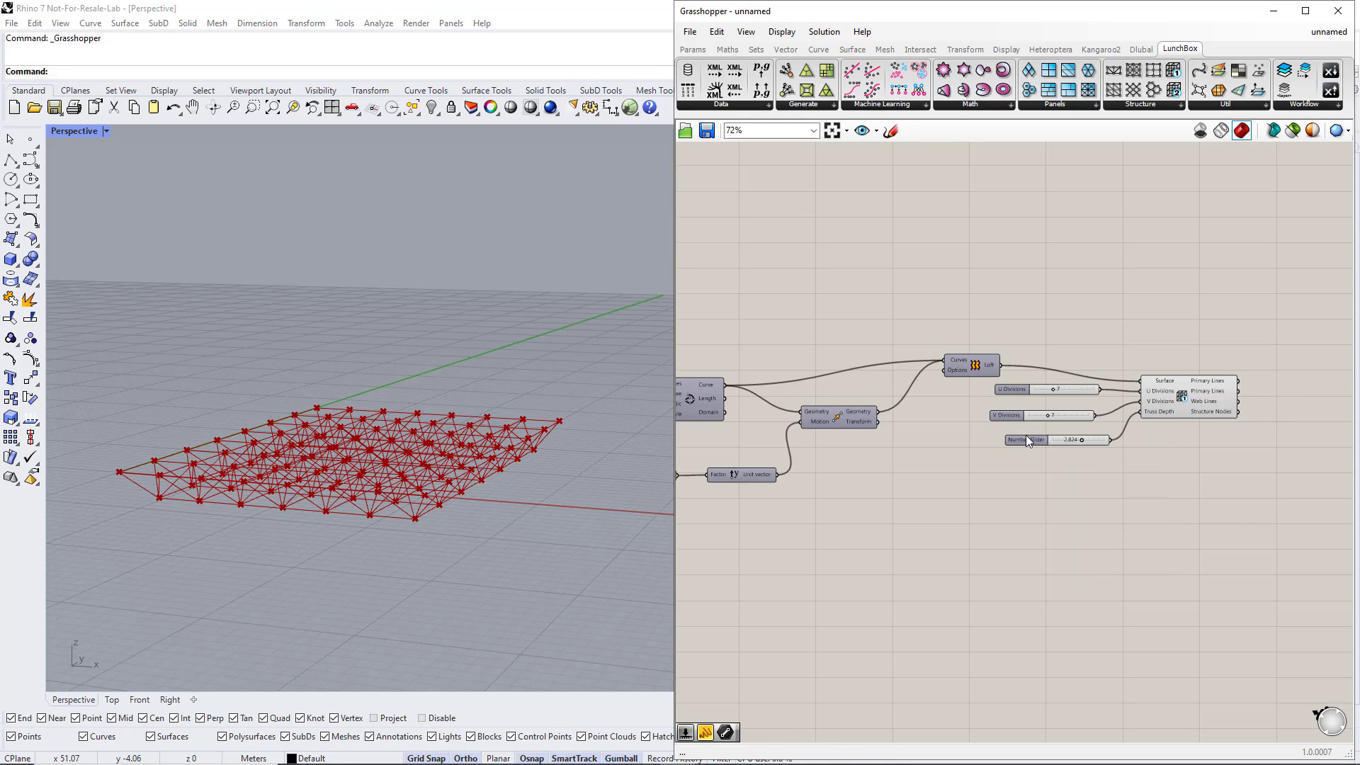
right_click(1028, 439)
text(Truss)
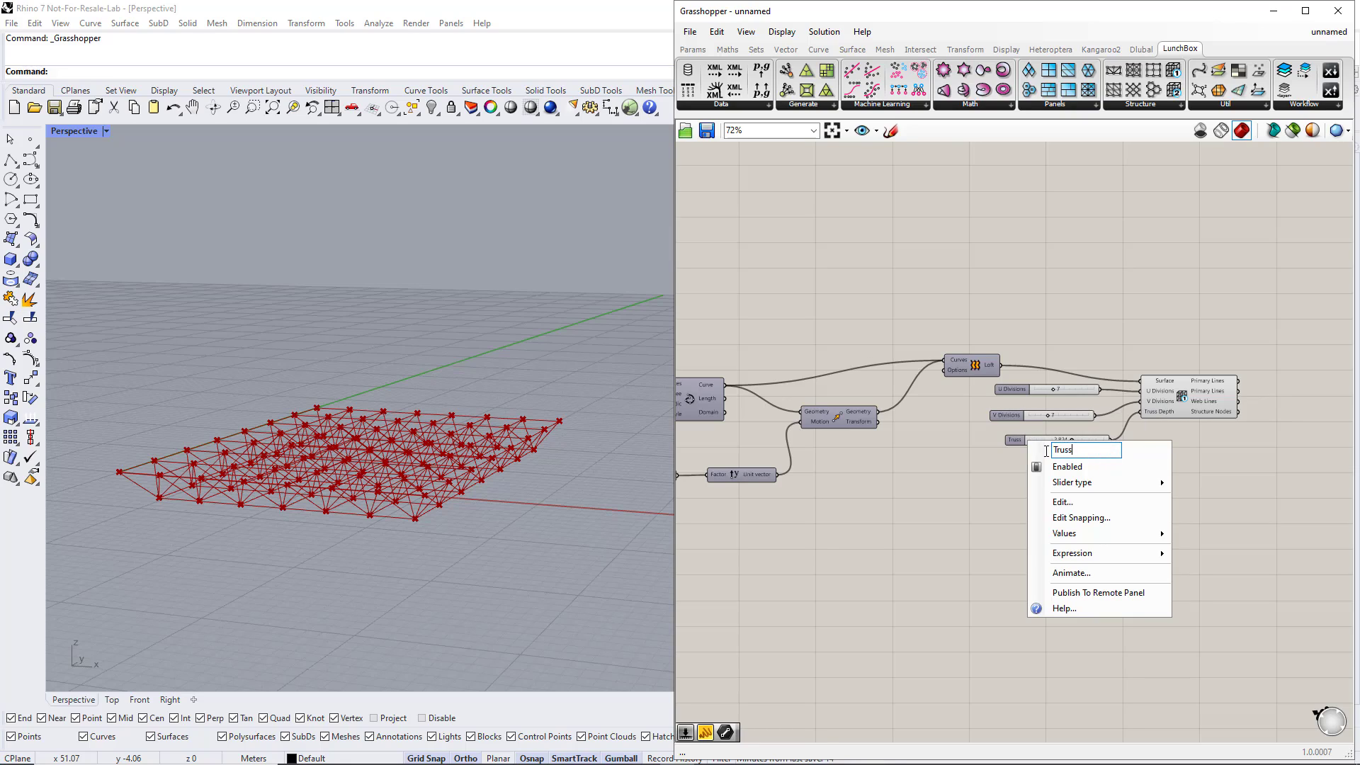
text( Depth)
key(Return)
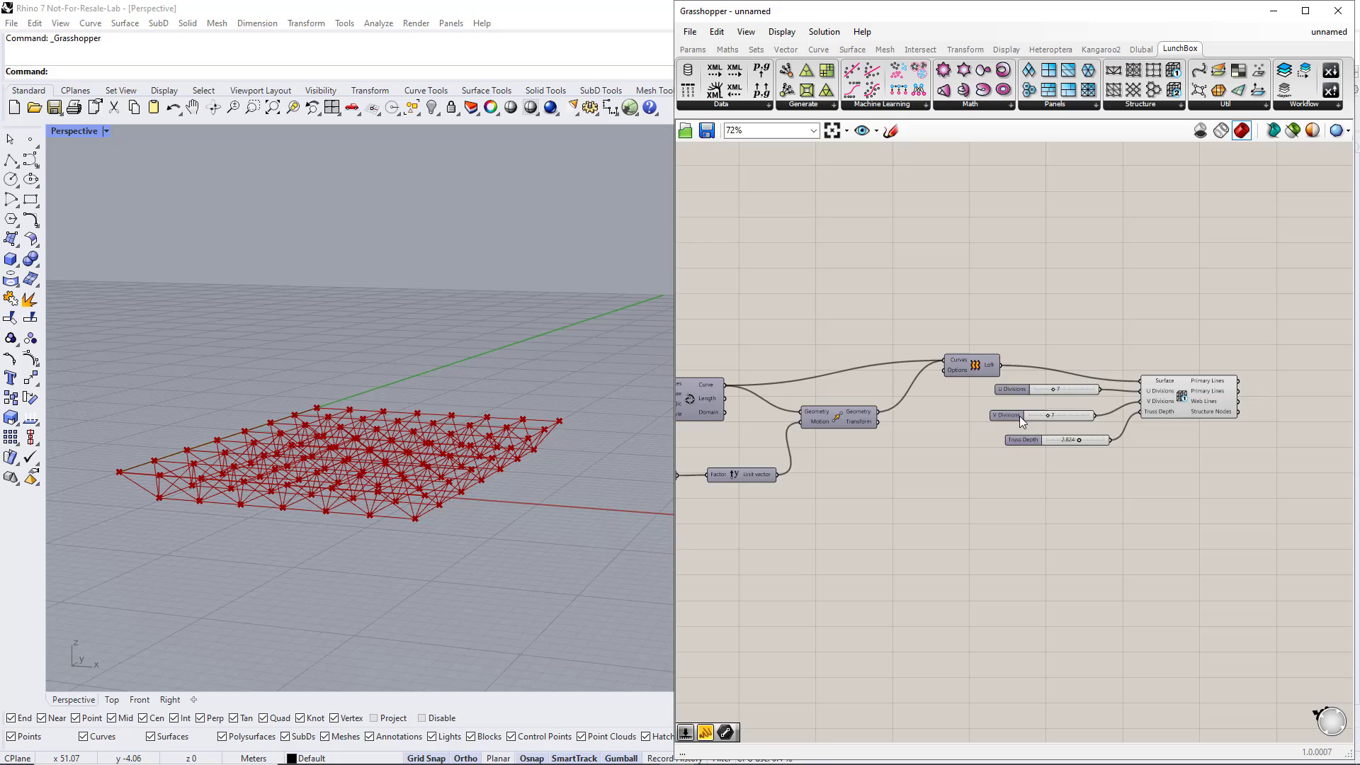
drag(1018, 415, 1021, 424)
Step: Move the three truss sliders and the Length, Width and Height sliders into one left column
scroll(1022, 381, down, 5)
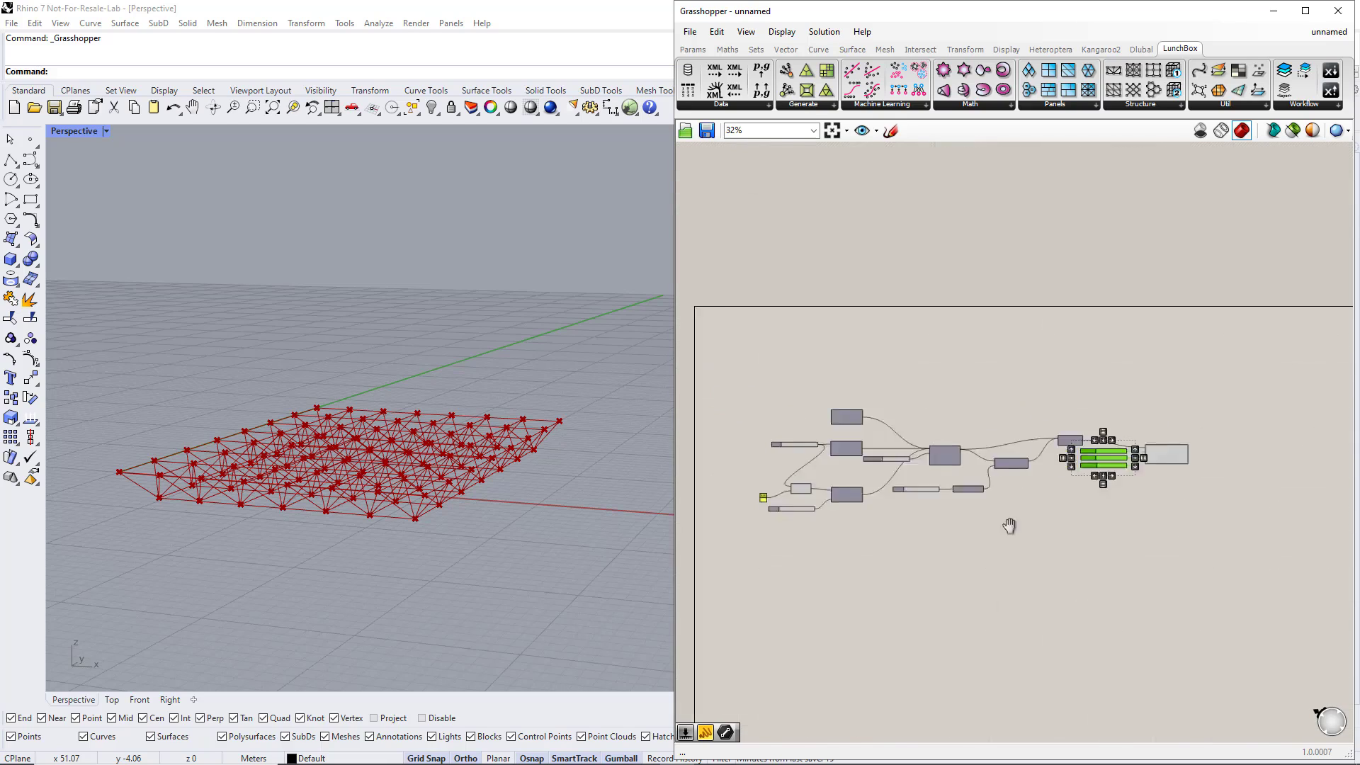
key(ctrl+a)
right_drag(1225, 459, 1252, 481)
drag(1248, 477, 818, 473)
scroll(850, 496, up, 3)
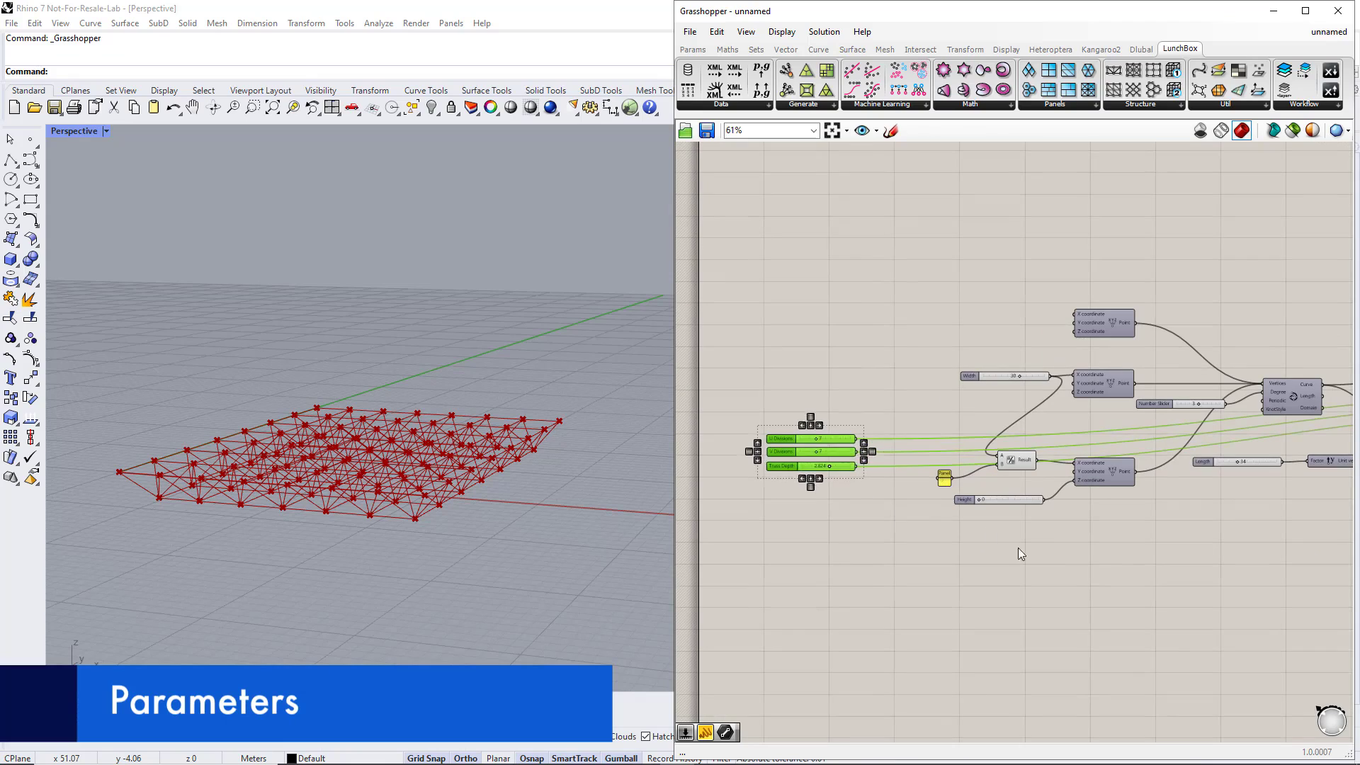
click(1137, 450)
drag(1127, 452, 777, 406)
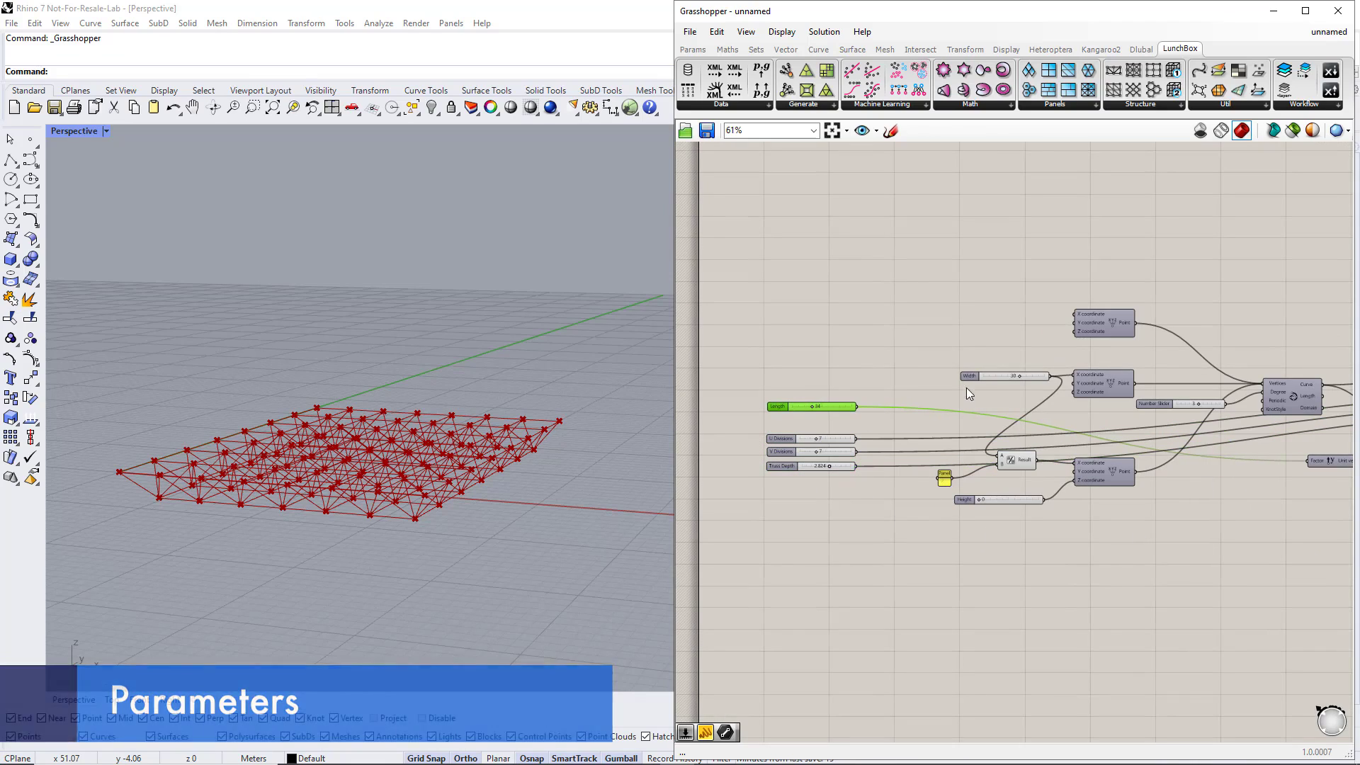
drag(967, 377, 774, 404)
shift+click(807, 394)
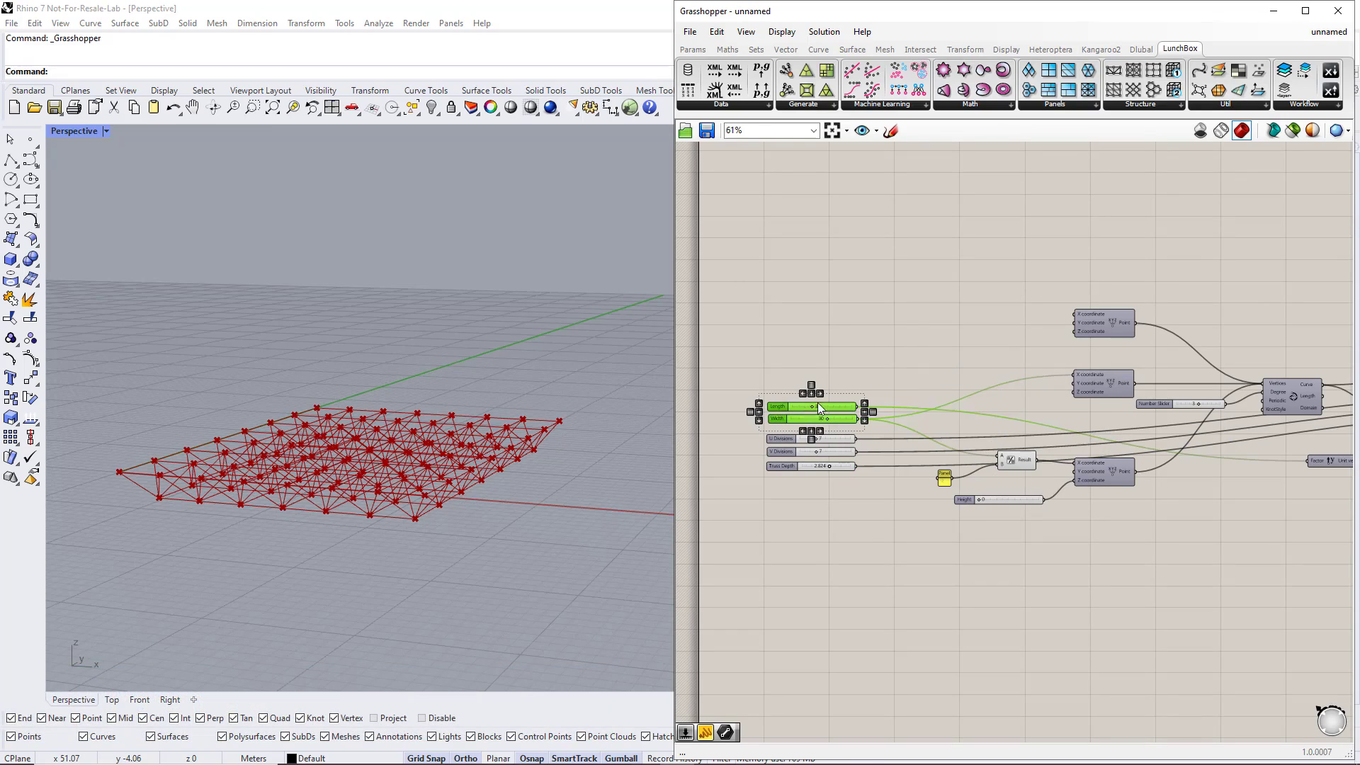
drag(968, 499, 779, 422)
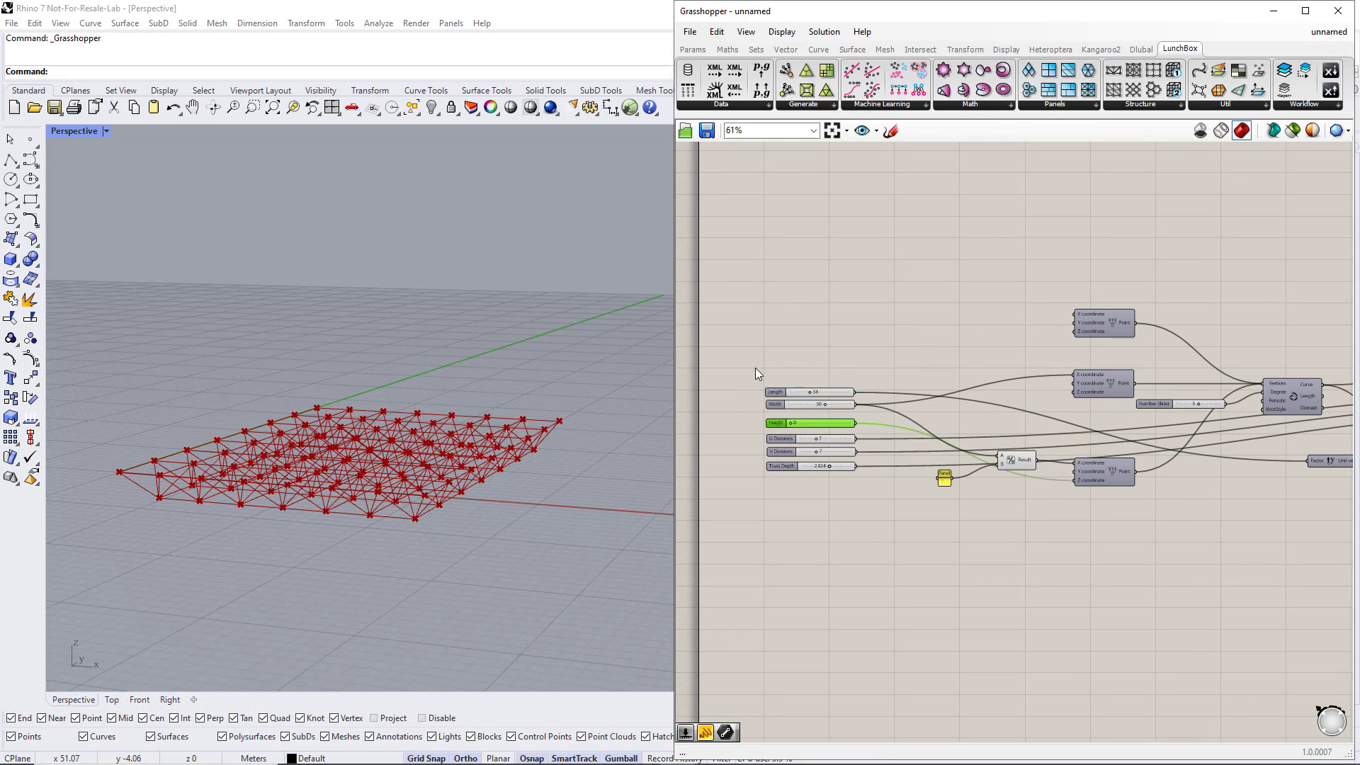
Step: Group the six stacked sliders and name the group Parameters
drag(741, 352, 890, 515)
key(ctrl+g)
scroll(772, 434, up, 3)
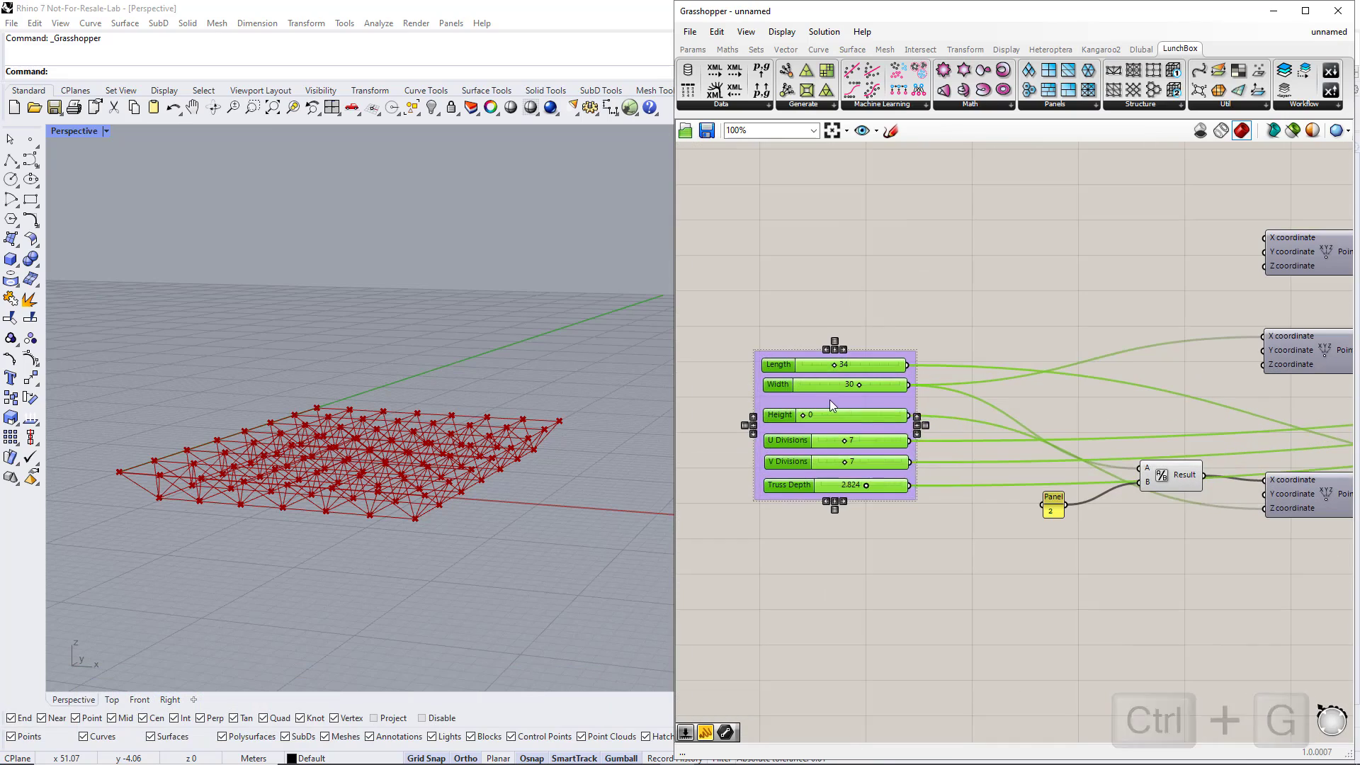
right_click(831, 401)
text(Parameters)
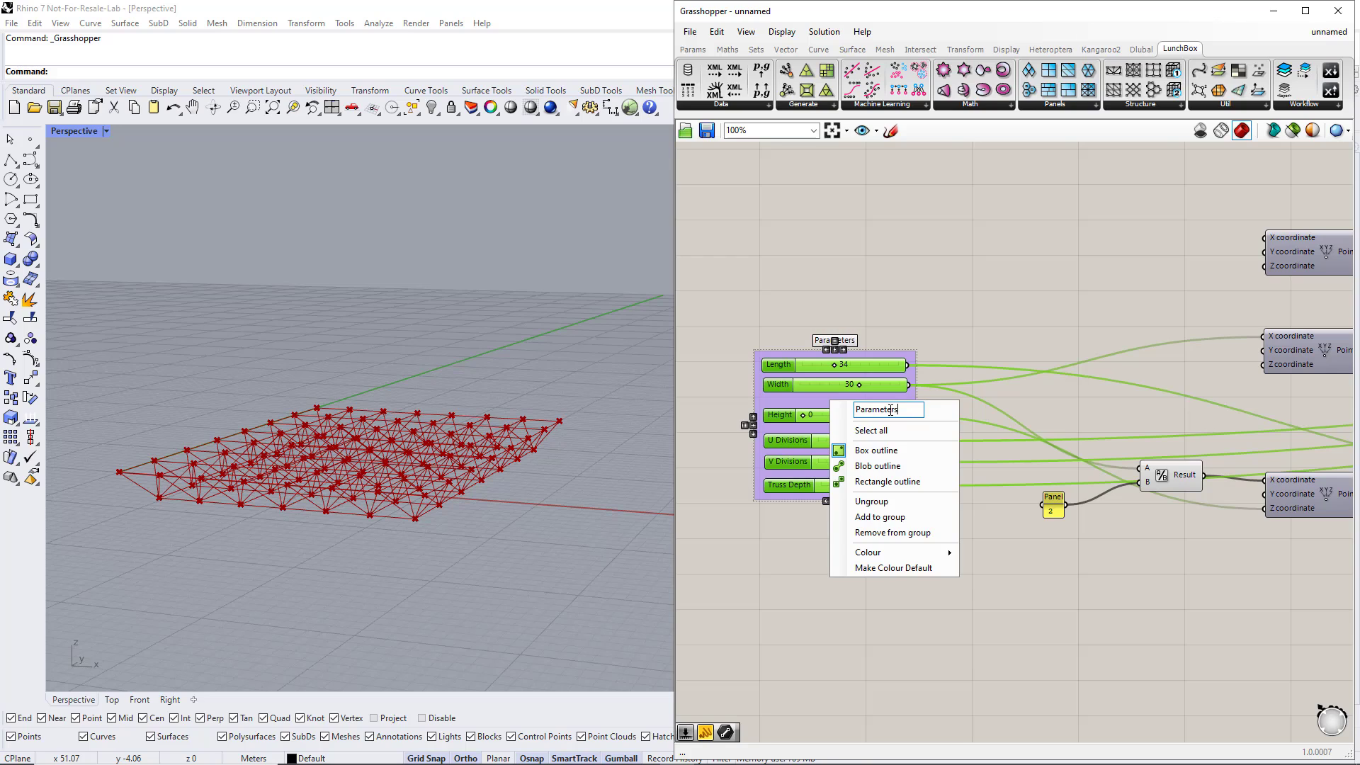
key(Return)
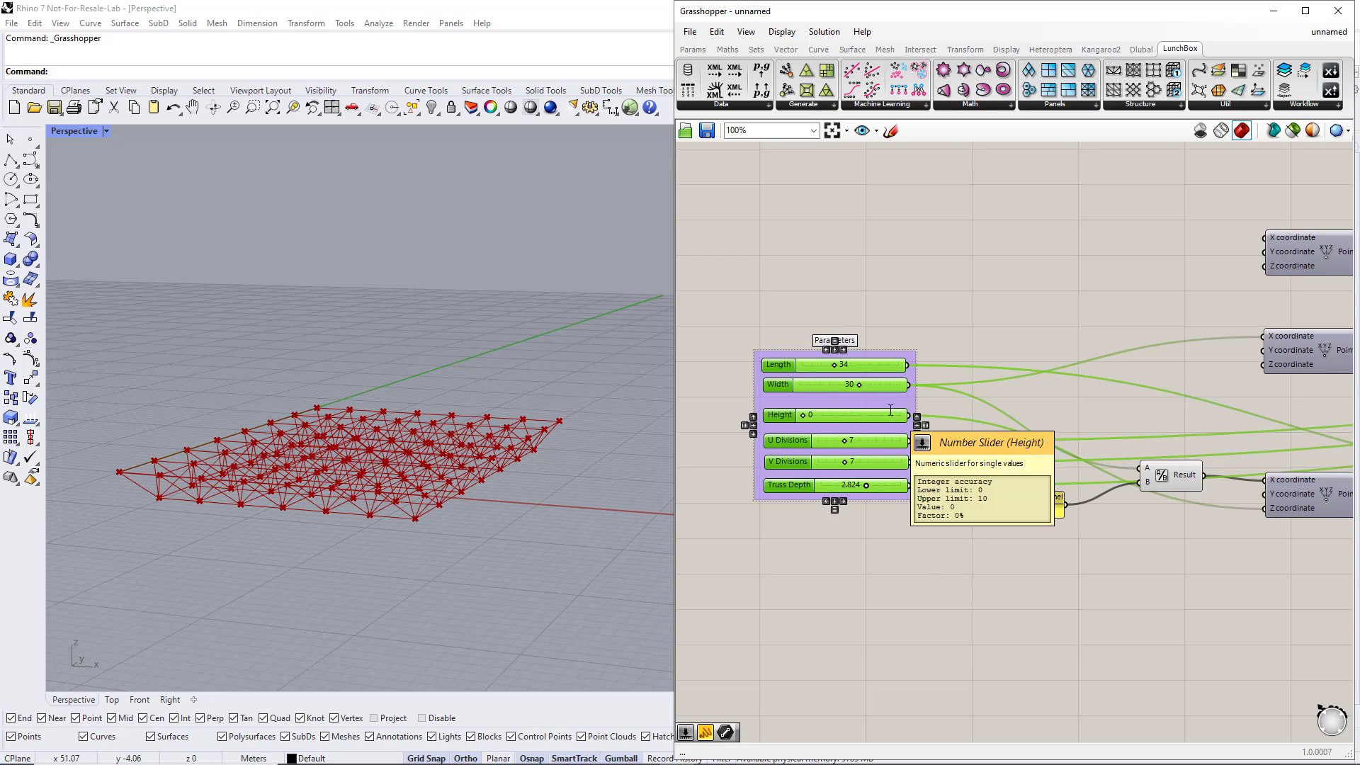
Step: Try out shapes: Length 65, Height 6, U Divisions 4, Truss Depth 0 then 3.929
drag(836, 368, 862, 417)
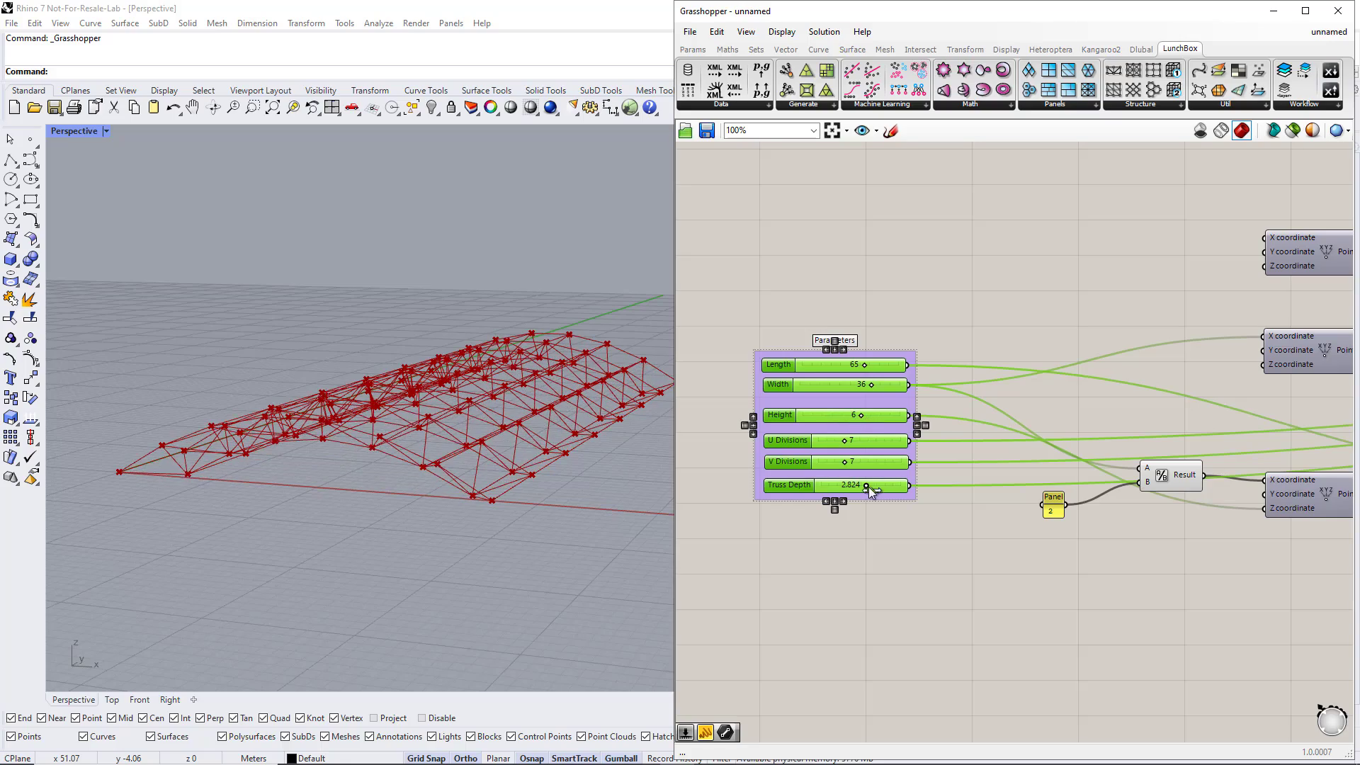
drag(866, 485, 821, 485)
right_drag(581, 560, 506, 537)
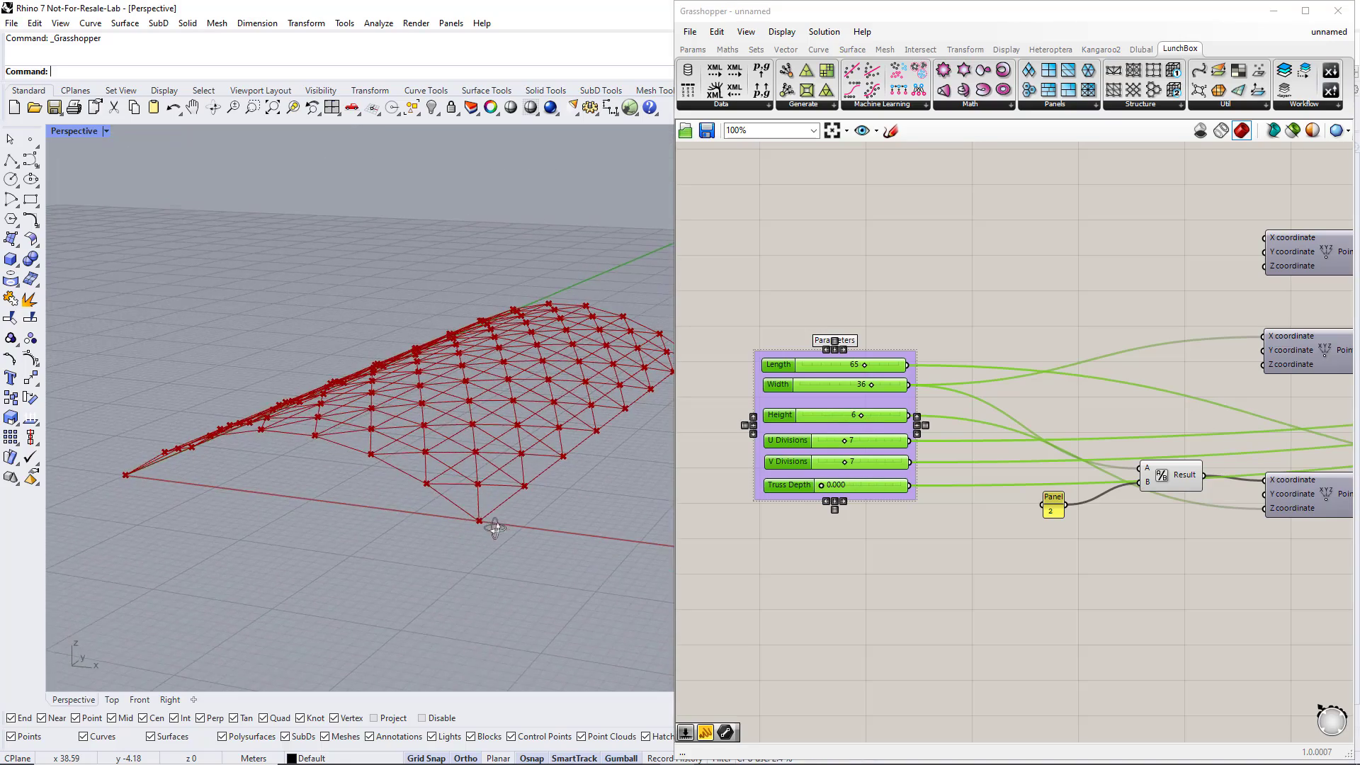
mouse_move(844, 461)
mouse_down()
mouse_move(871, 464)
mouse_move(830, 443)
mouse_move(848, 460)
mouse_move(811, 460)
mouse_move(844, 462)
mouse_move(831, 439)
mouse_up()
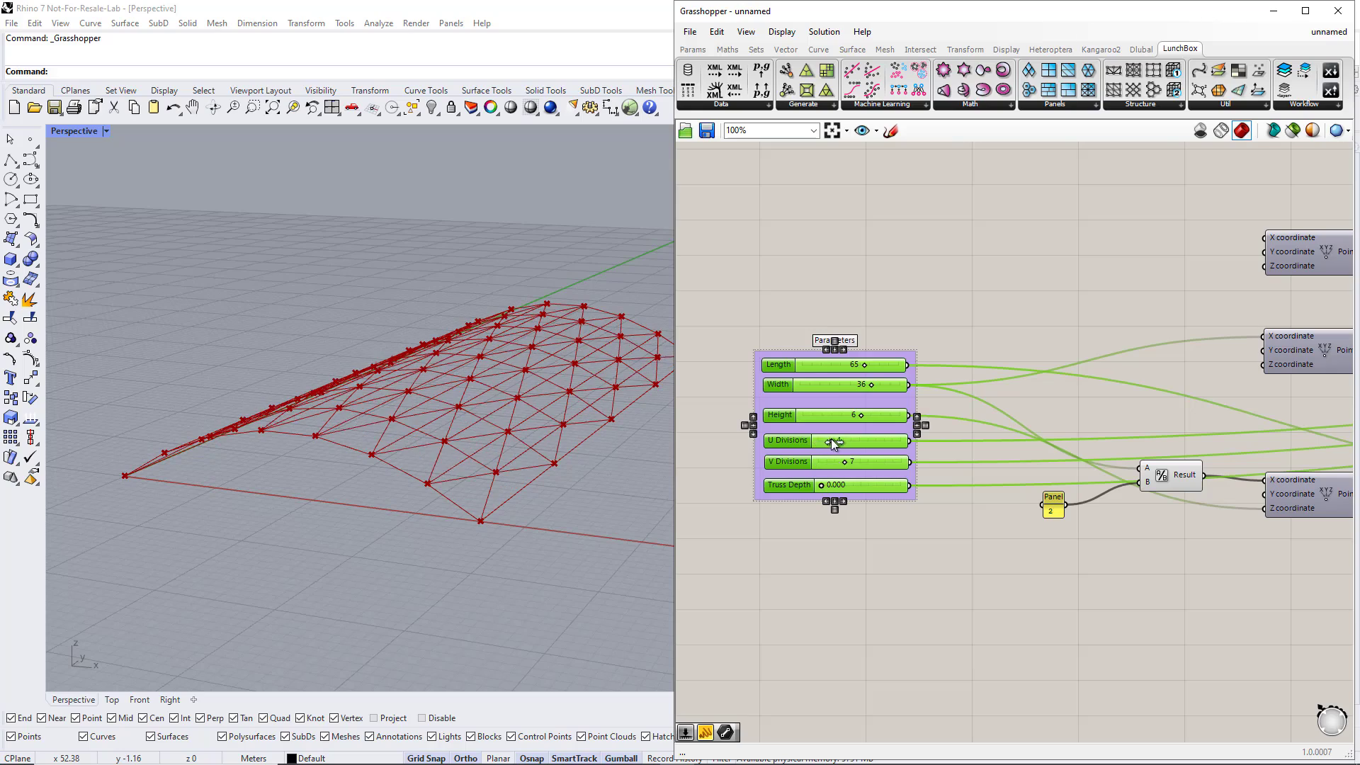
drag(821, 485, 884, 486)
right_drag(567, 524, 758, 443)
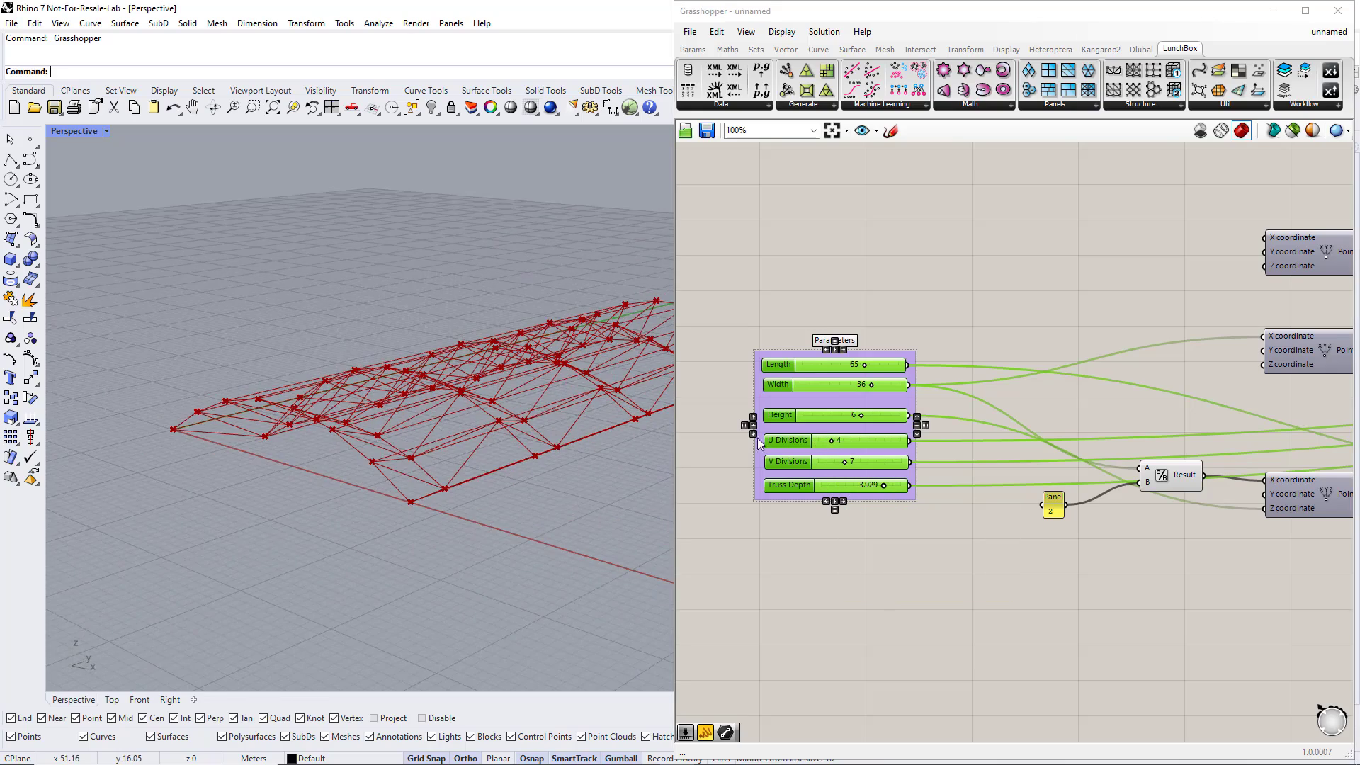
Step: Enter Length 20 and Width 20, and lower Height to 0
double_click(862, 366)
text(20)
key(Return)
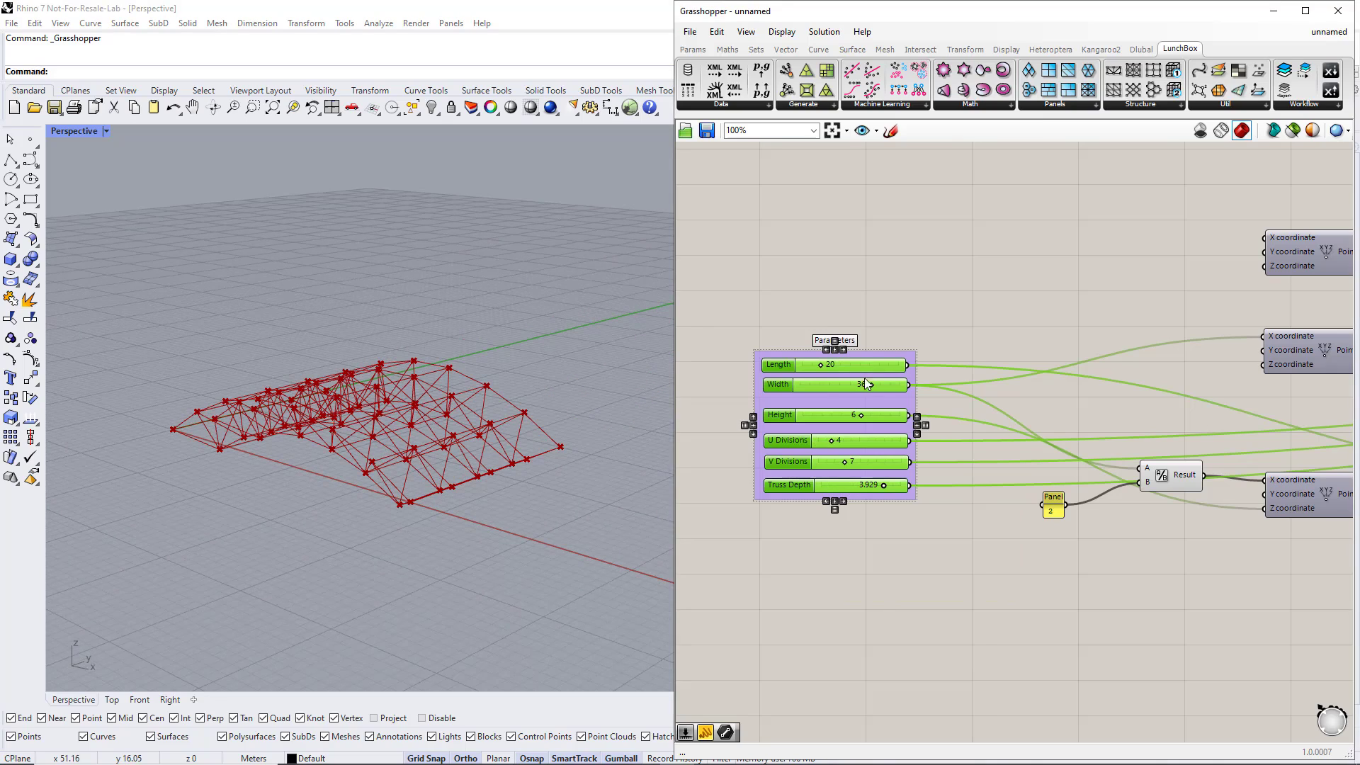
double_click(866, 385)
text(20)
key(Return)
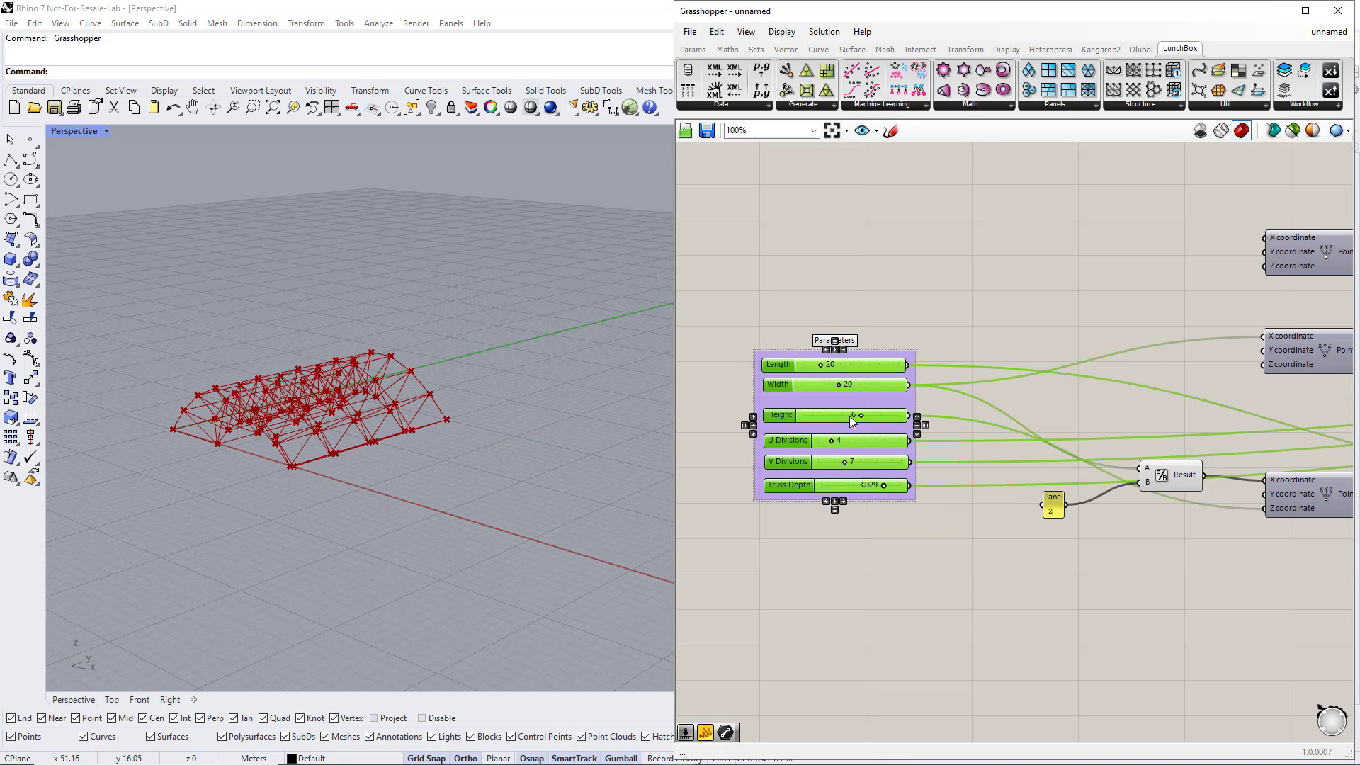
drag(863, 415, 795, 418)
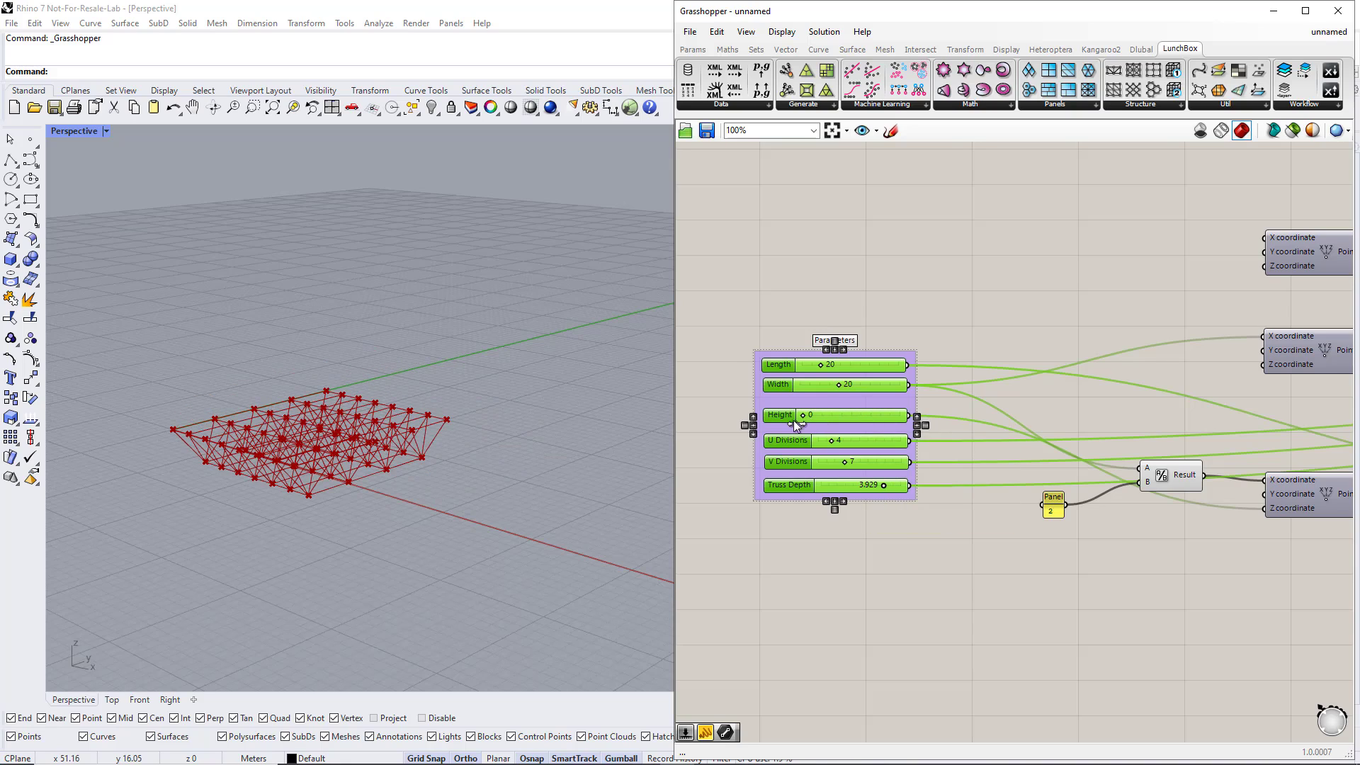
Step: Enter U and V Divisions of 10 and set Truss Depth to 1.000
double_click(836, 439)
text(10)
key(Return)
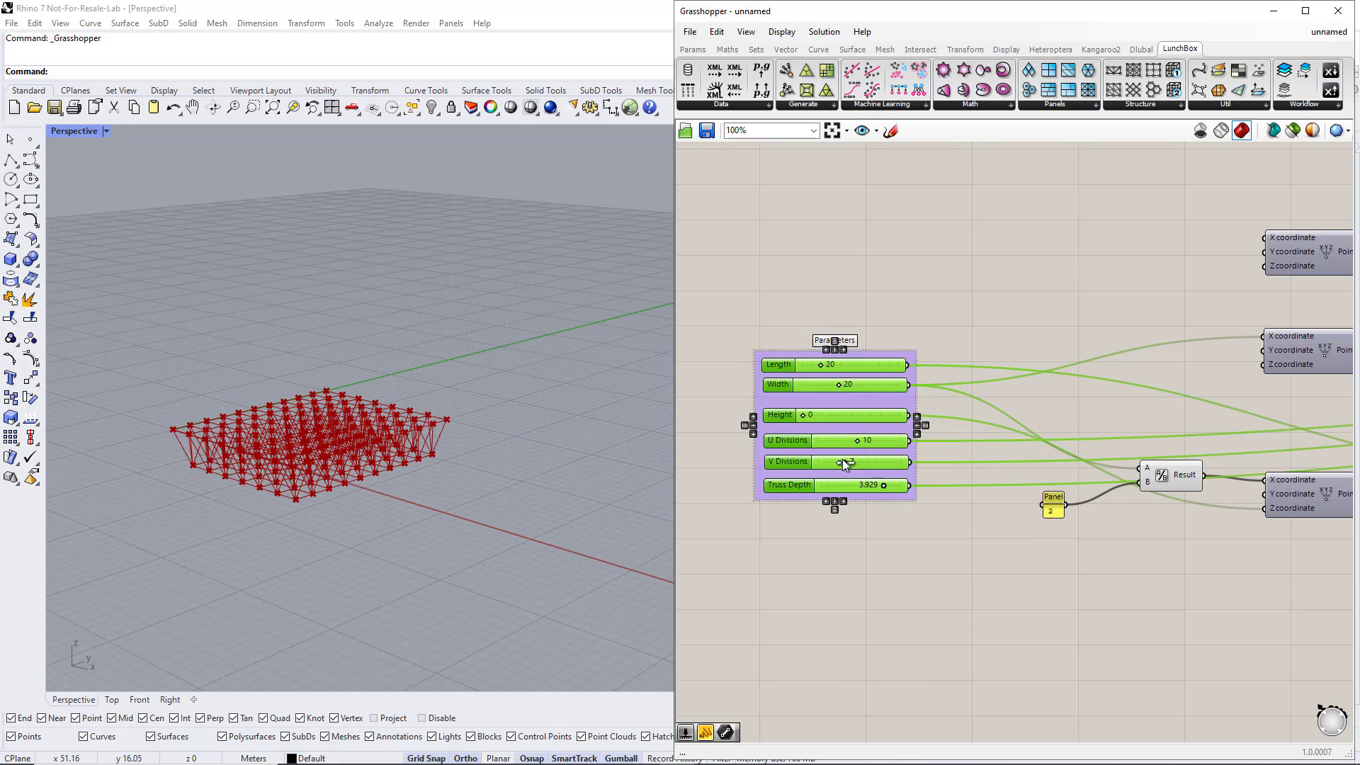
double_click(843, 461)
text(10)
key(Return)
drag(885, 486, 838, 486)
Step: Orbit the truss grid and pan the canvas to the LunchBox truss component
scroll(281, 498, up, 3)
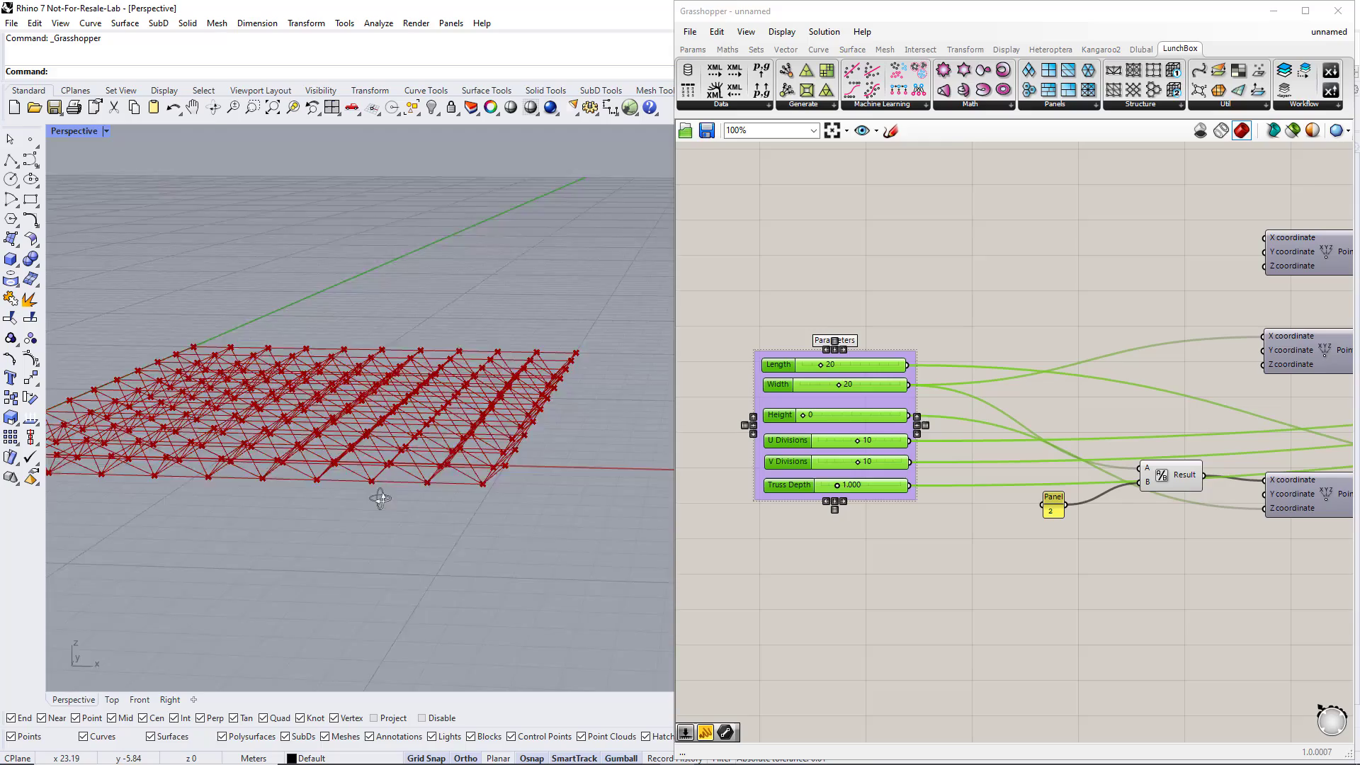
right_drag(381, 499, 394, 522)
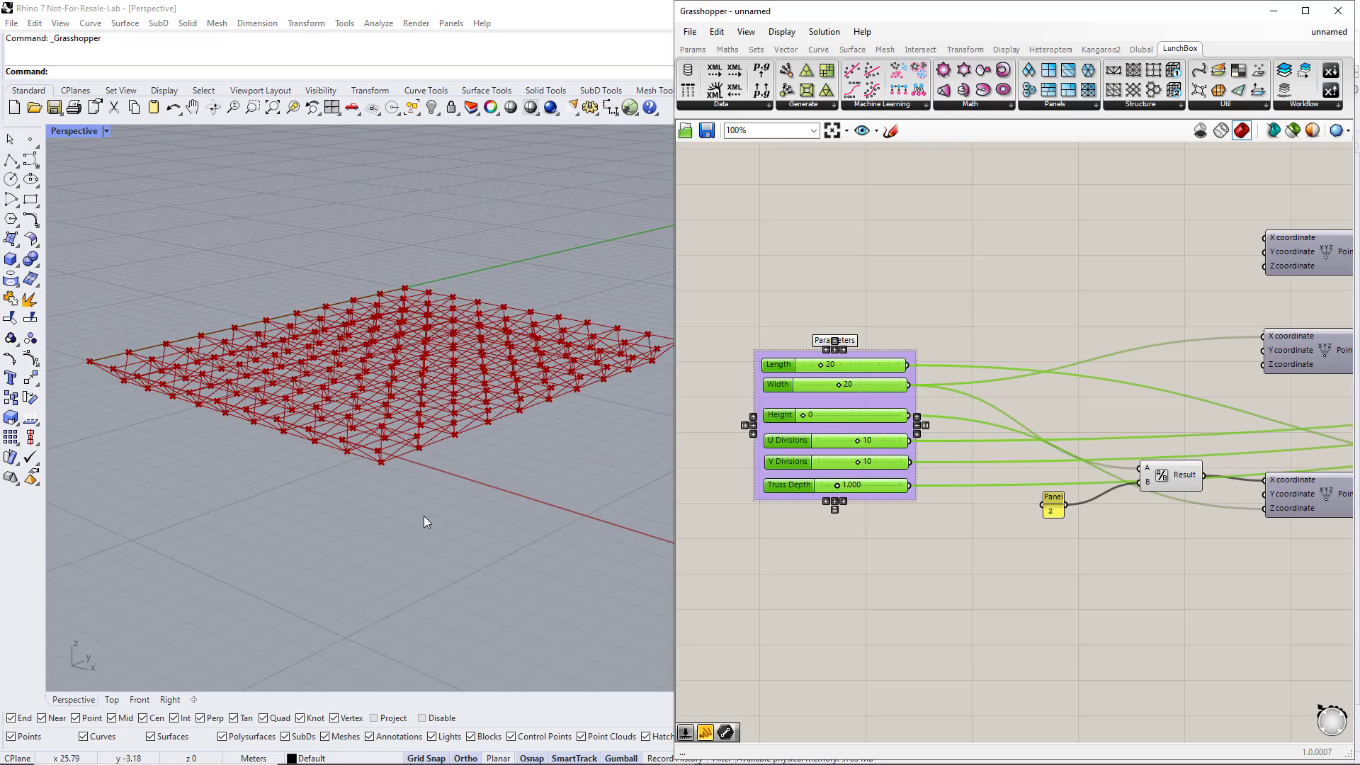
right_drag(1237, 567, 701, 564)
right_drag(1211, 571, 805, 577)
right_drag(1232, 571, 811, 574)
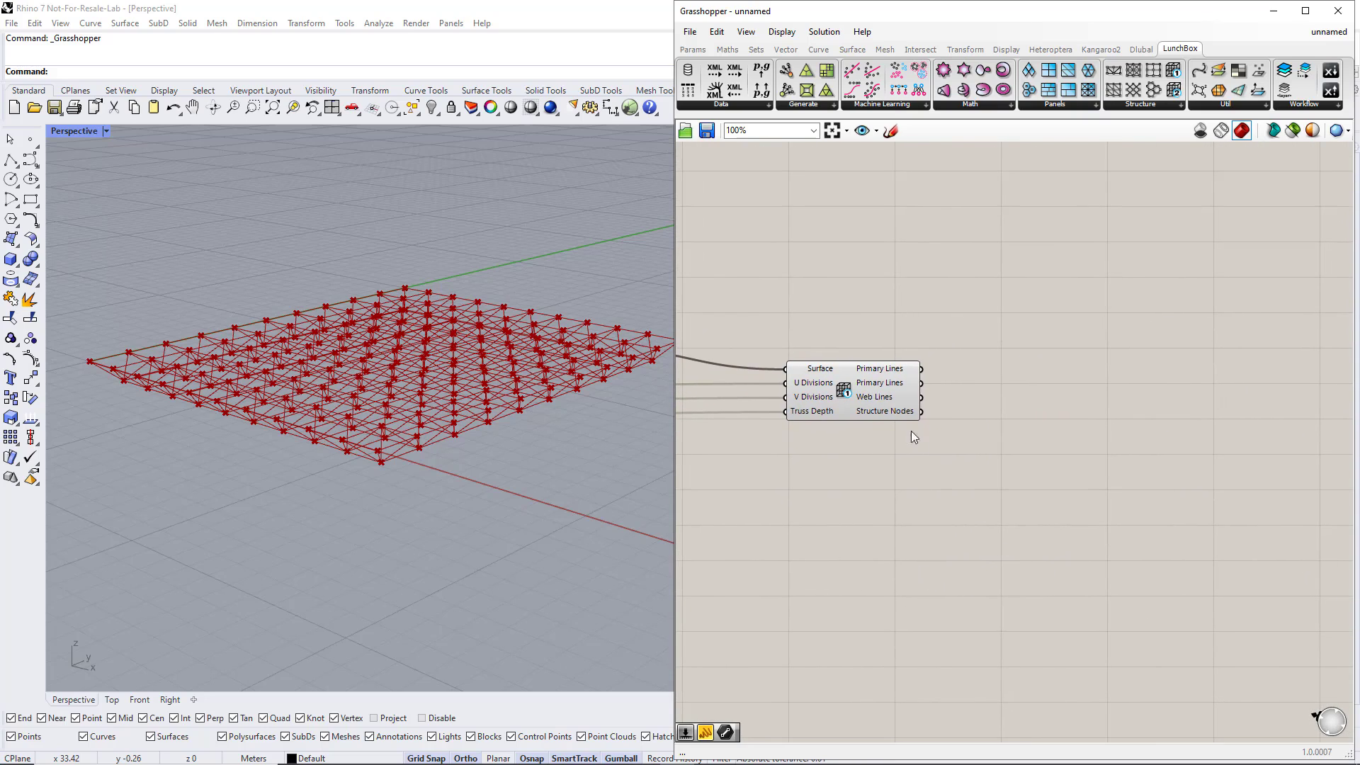
Step: Place a Line parameter beside the truss component and wire the first Primary Lines into it
click(693, 49)
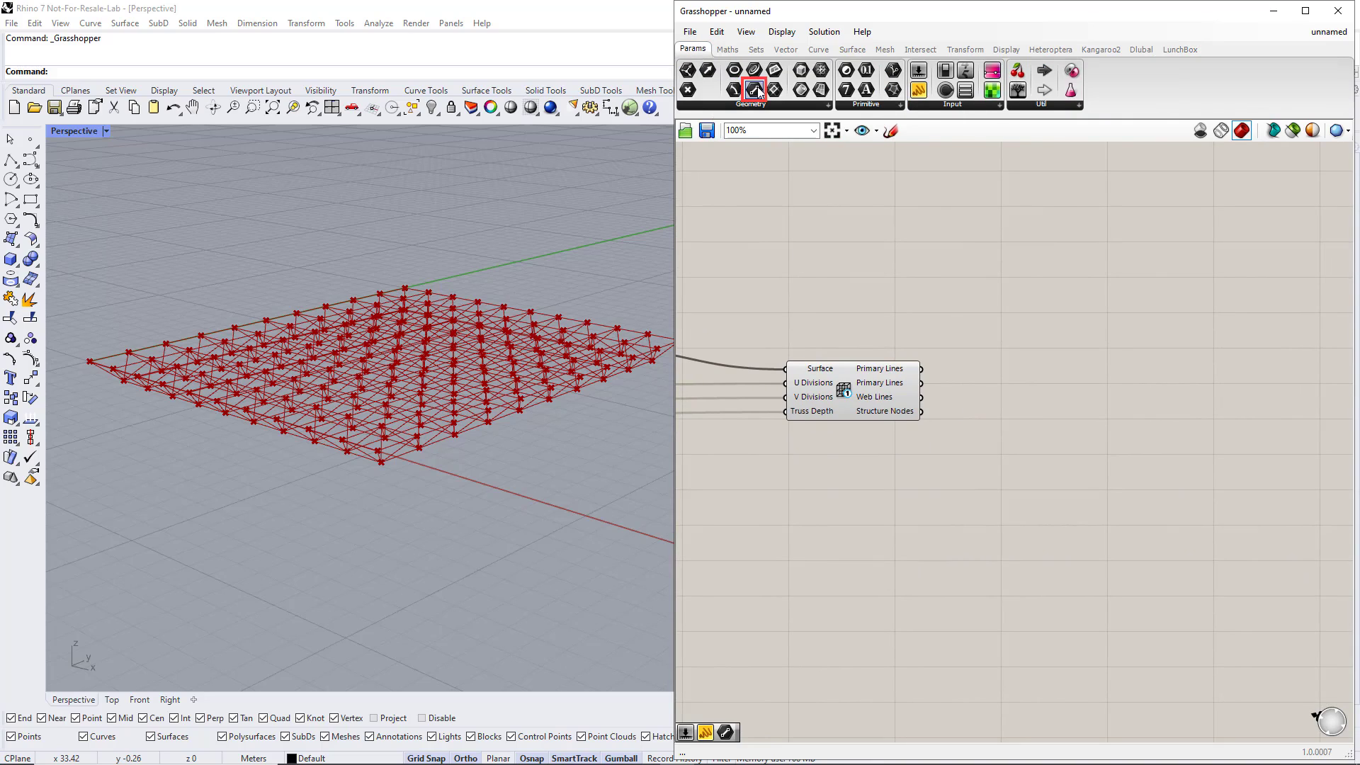
drag(757, 90, 969, 305)
drag(1032, 333, 1044, 324)
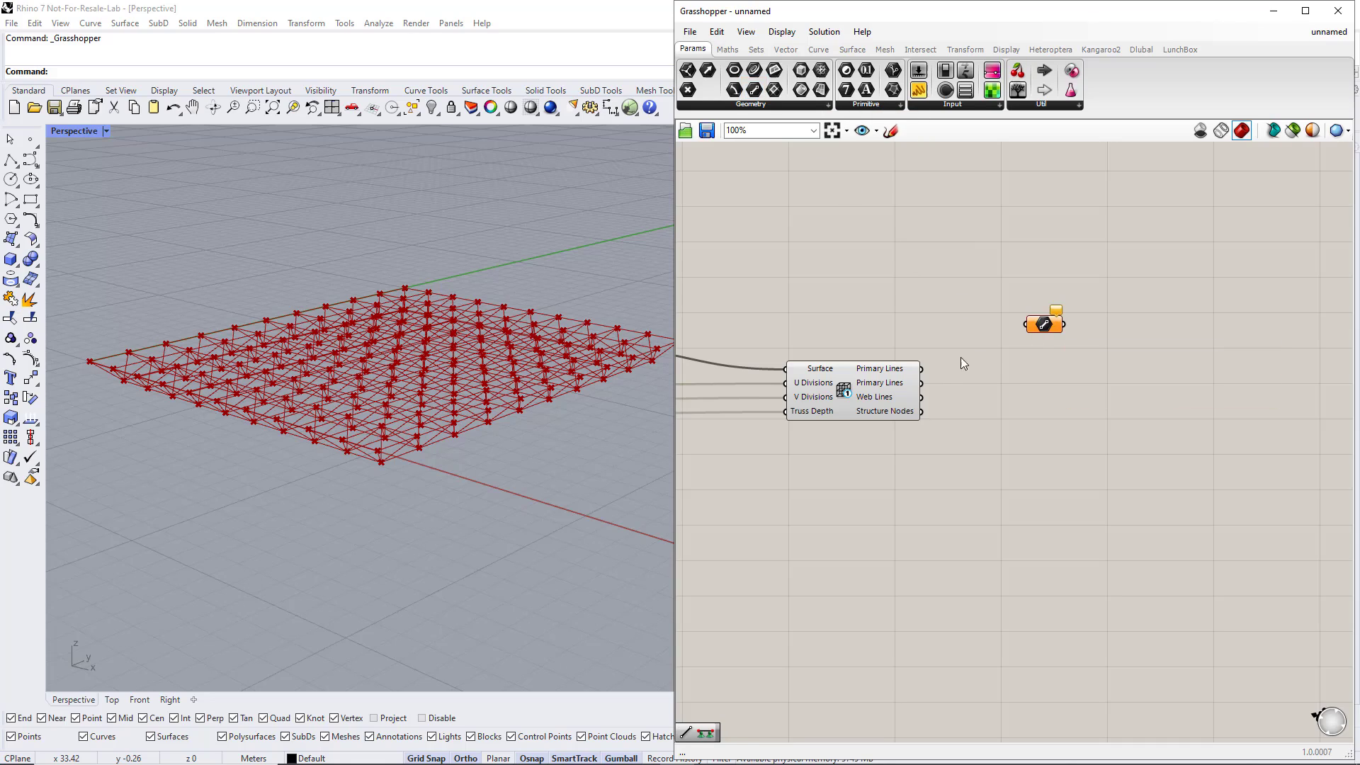
drag(923, 368, 1026, 324)
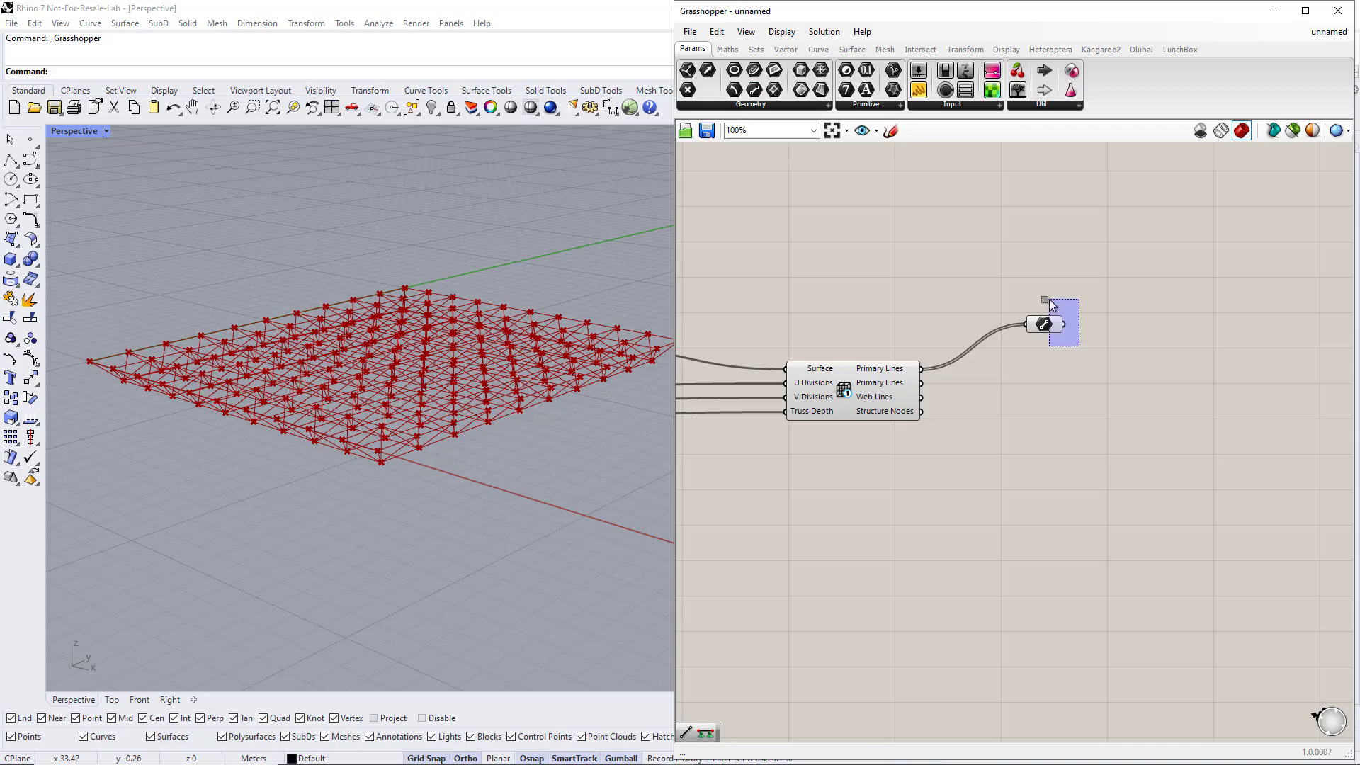
right_drag(519, 508, 536, 538)
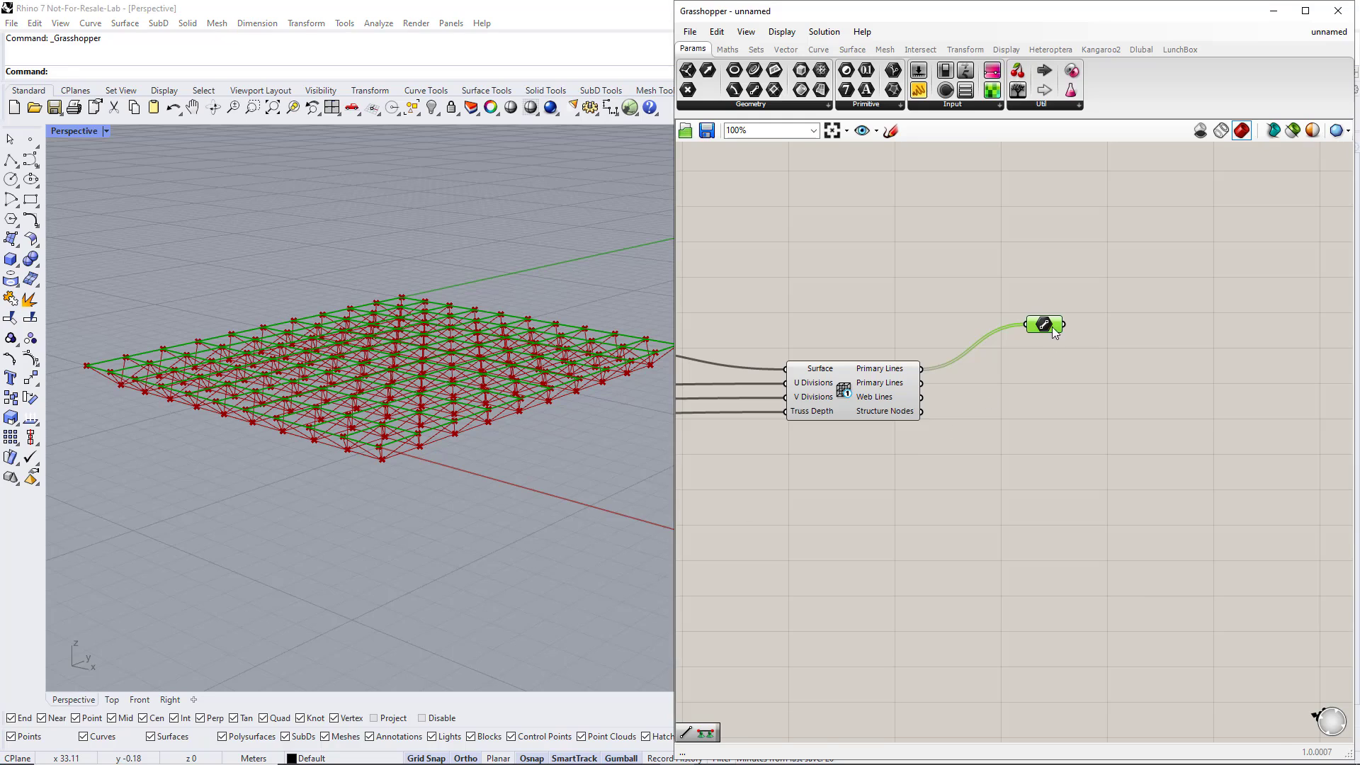
Step: Copy the Line parameter twice, wiring the second Primary Lines and the Web Lines into the copies
alt+drag(1053, 332, 1052, 379)
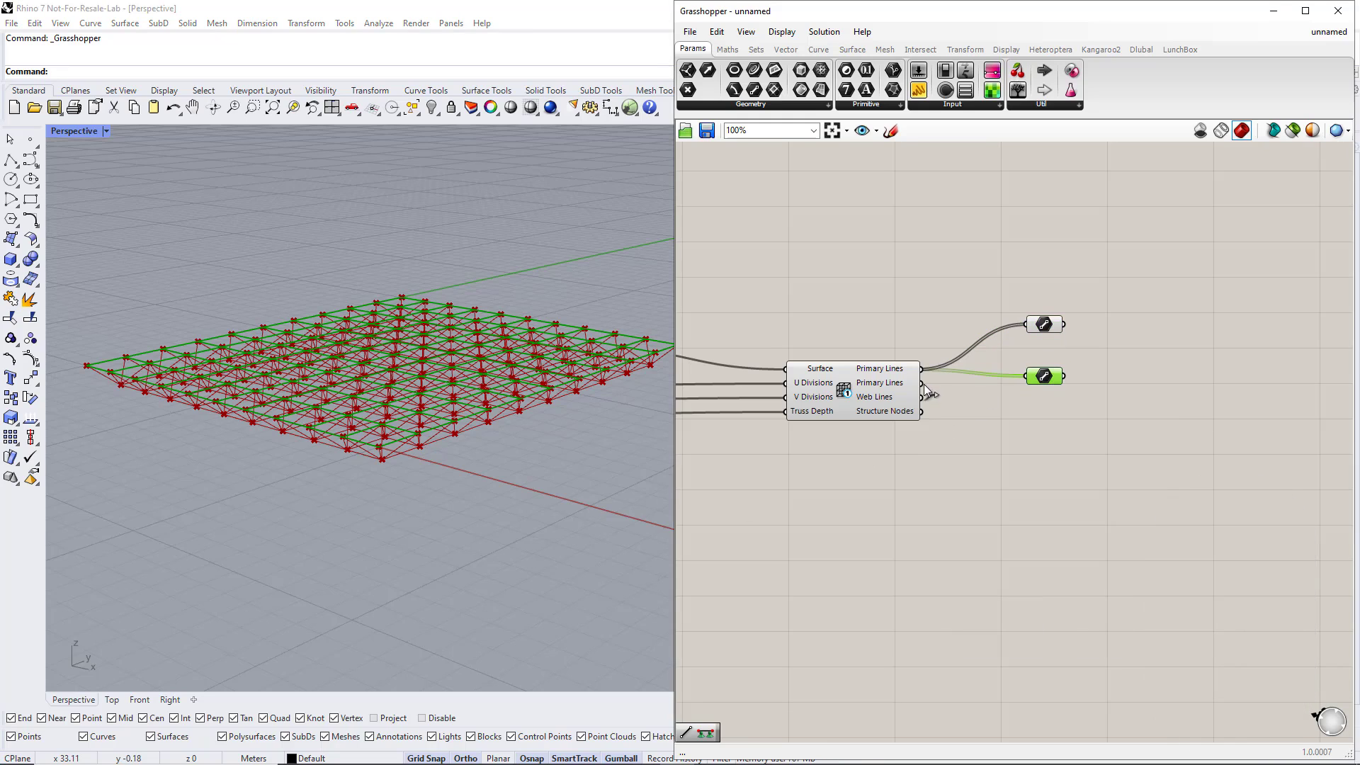
drag(923, 383, 1025, 376)
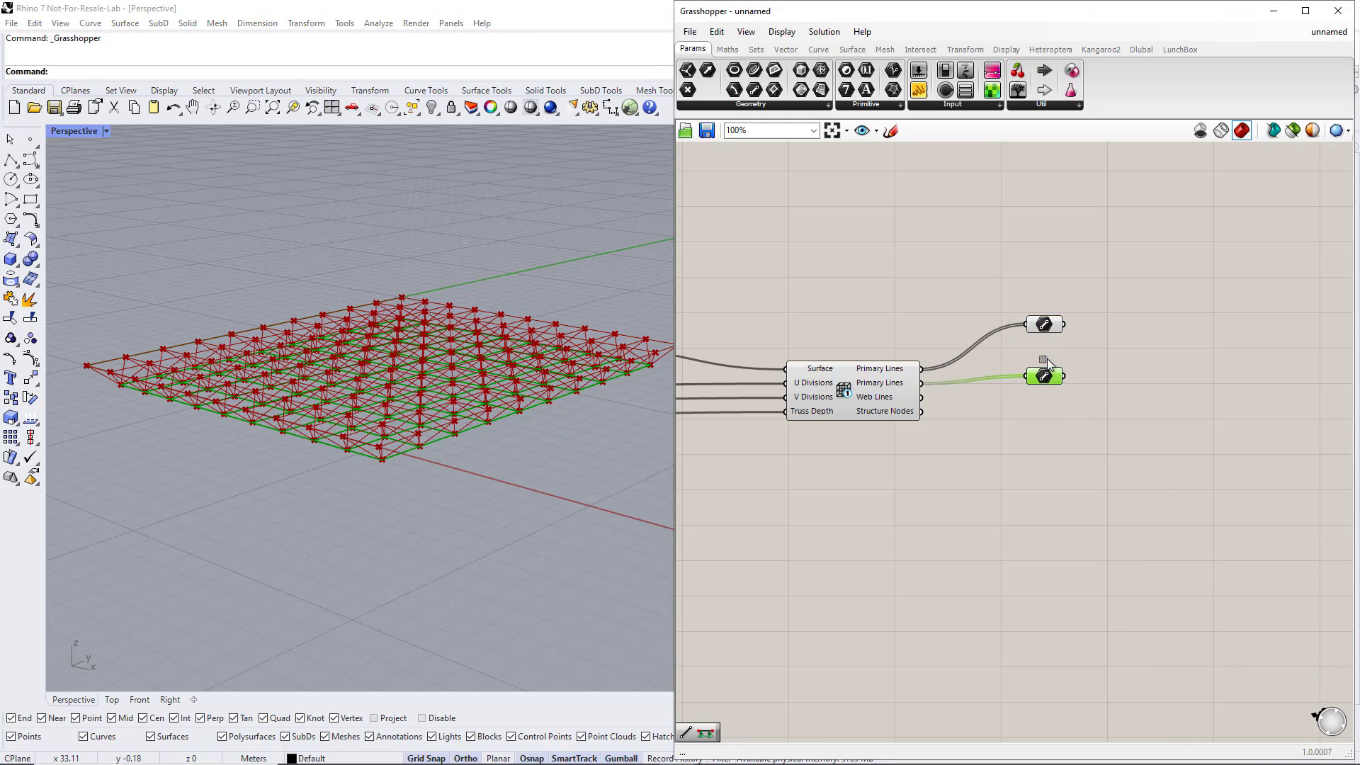
right_drag(496, 521, 453, 499)
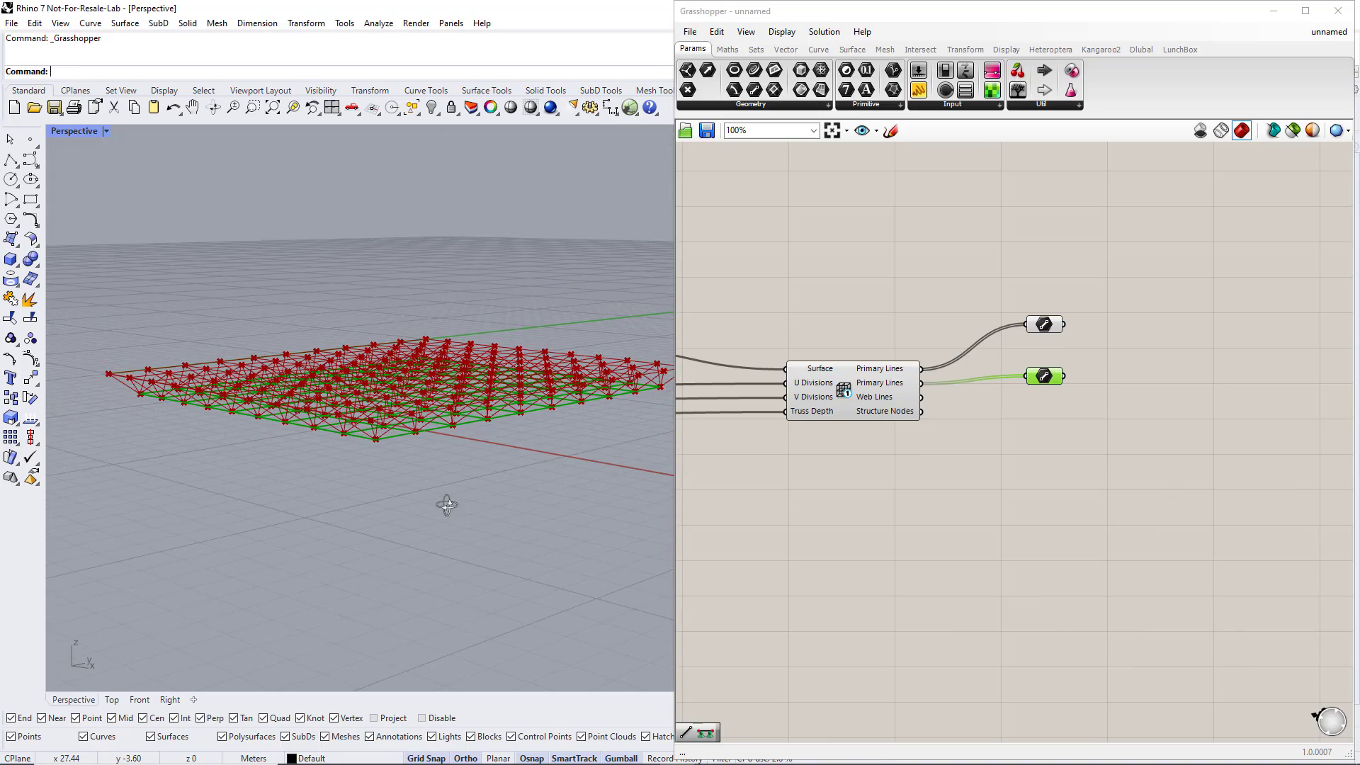
alt+drag(1044, 377, 1044, 435)
drag(921, 397, 1025, 436)
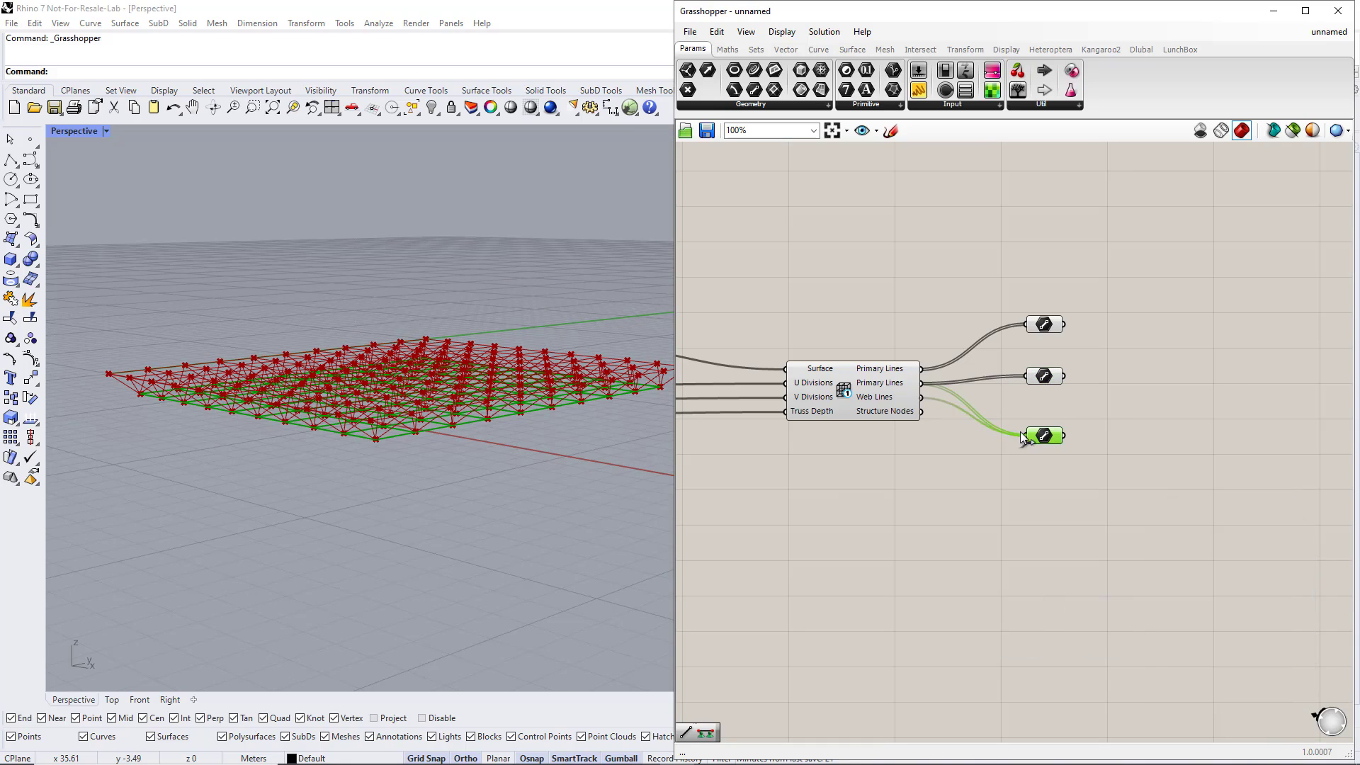
mouse_move(440, 547)
right_down()
mouse_move(471, 522)
mouse_move(541, 508)
mouse_move(454, 546)
right_up()
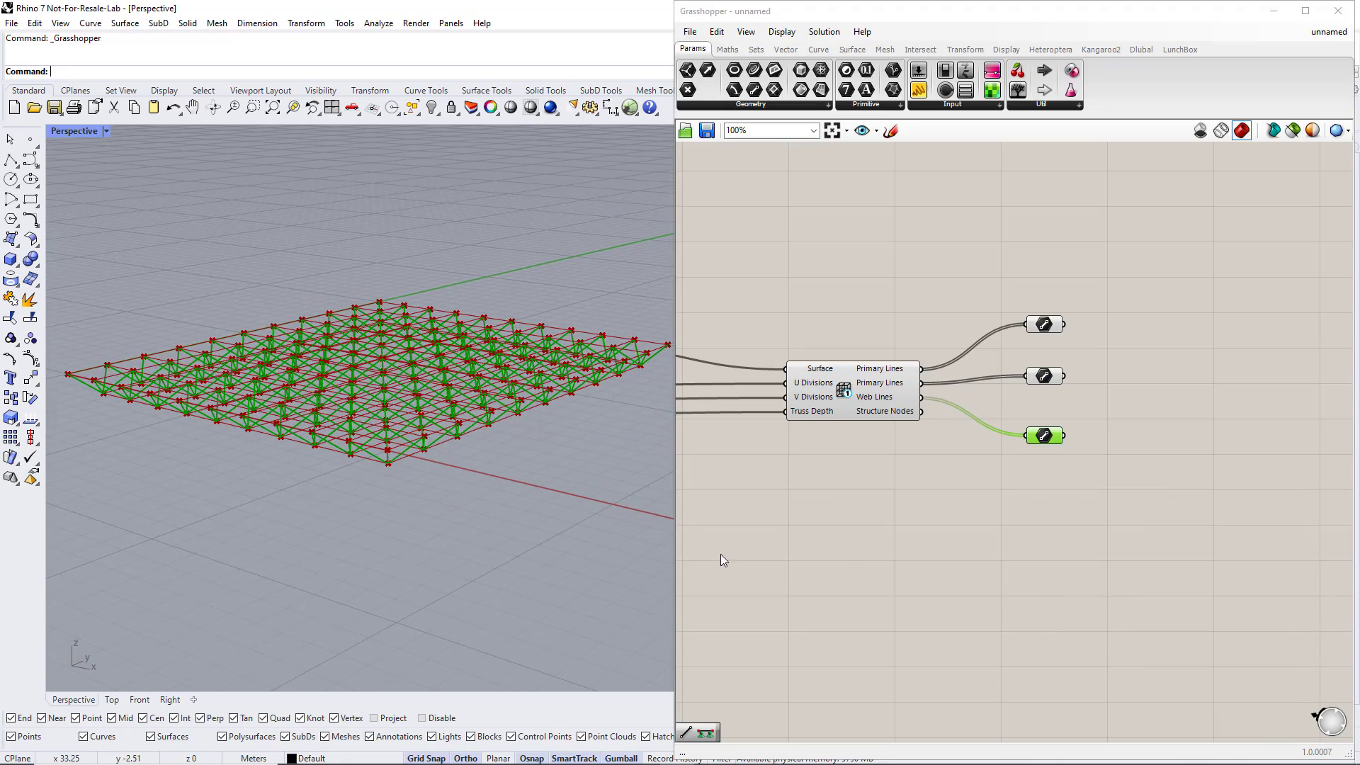
click(941, 533)
right_drag(1193, 449, 987, 477)
right_drag(1170, 459, 1097, 459)
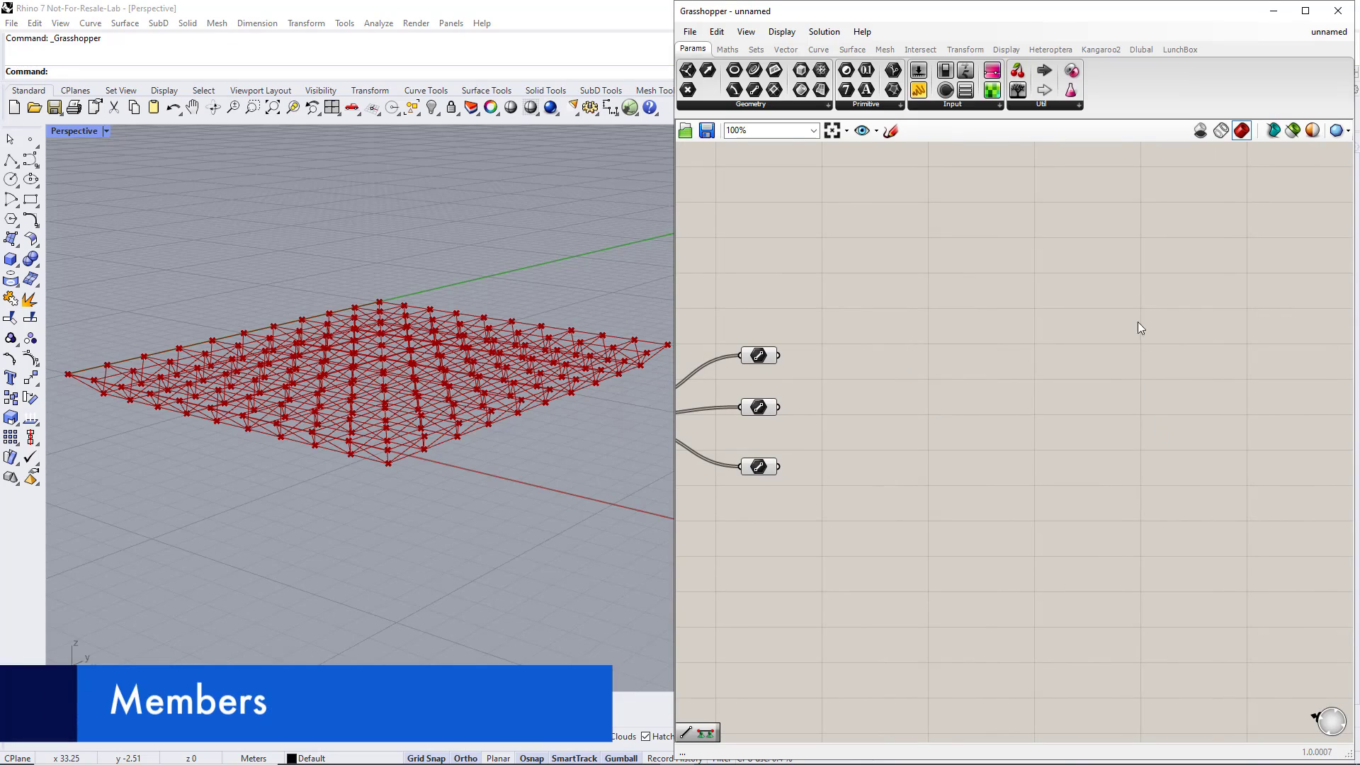
Step: Place a Dlubal Member component and wire both Primary Lines containers into its GH Line input
click(1139, 50)
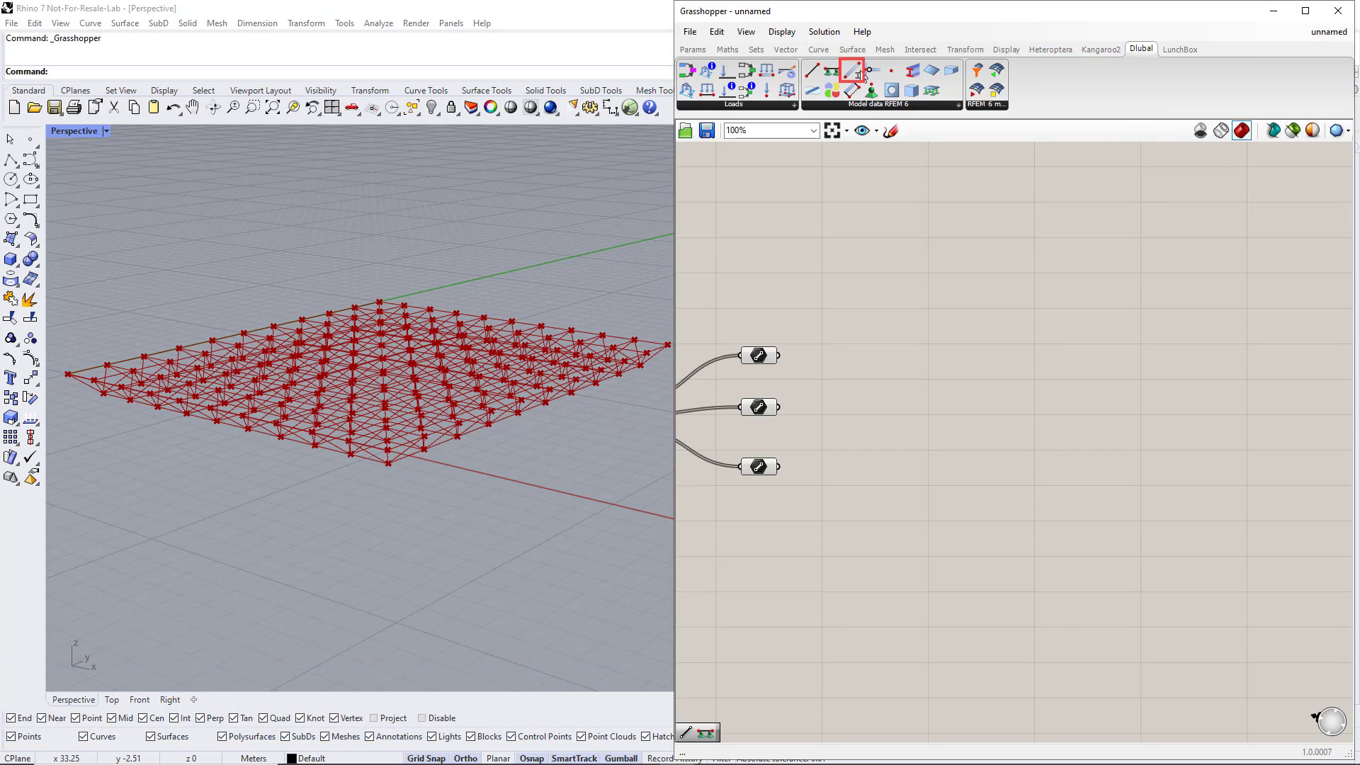
drag(852, 74, 999, 257)
drag(1238, 371, 1247, 368)
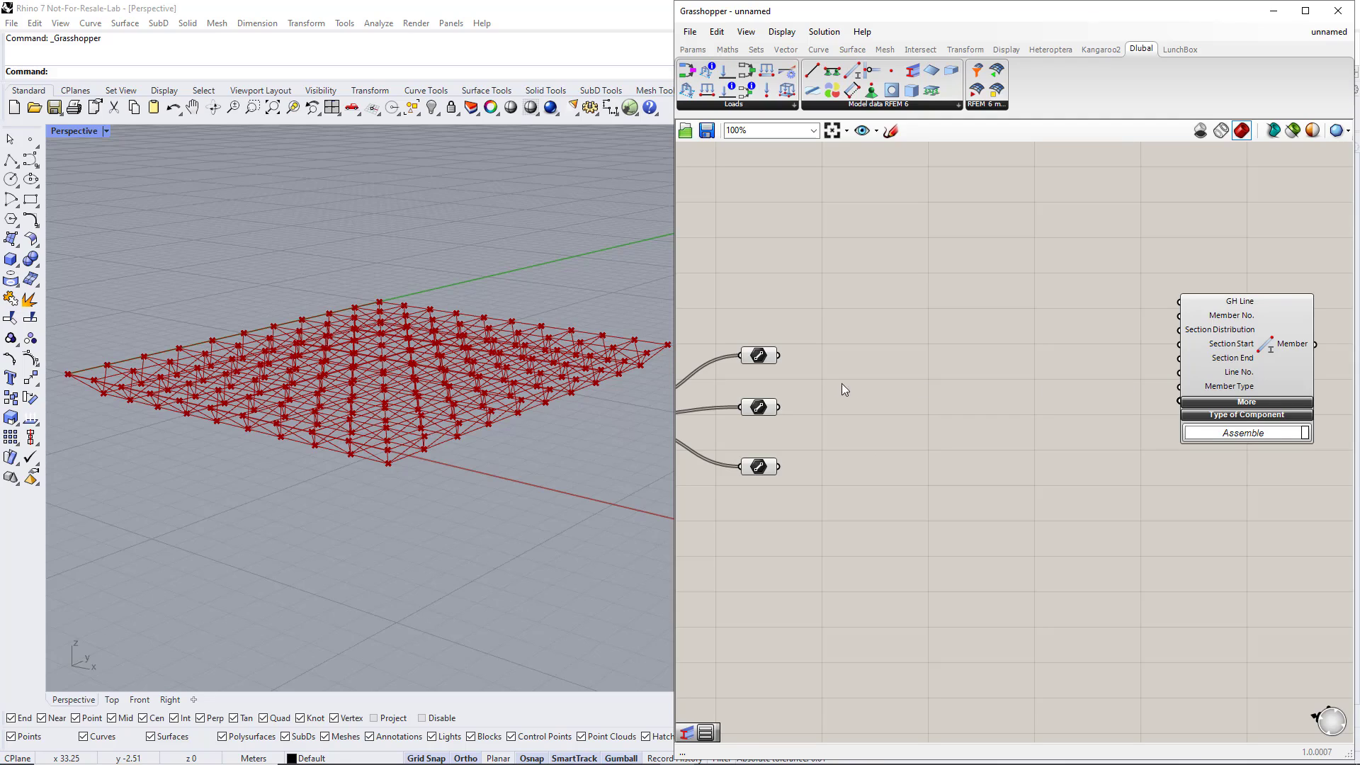
drag(827, 355, 1176, 306)
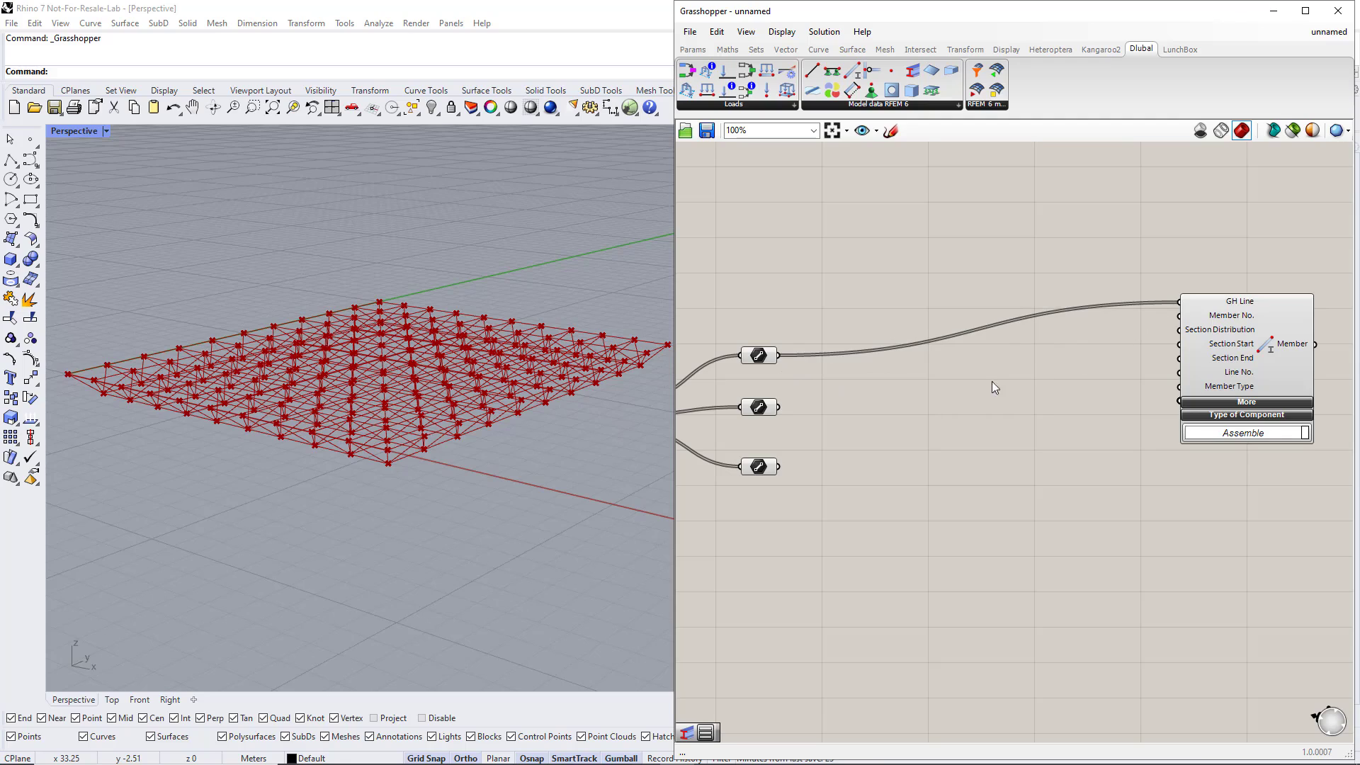
shift+drag(780, 408, 1177, 315)
drag(1253, 338, 1298, 386)
right_drag(1166, 457, 1123, 480)
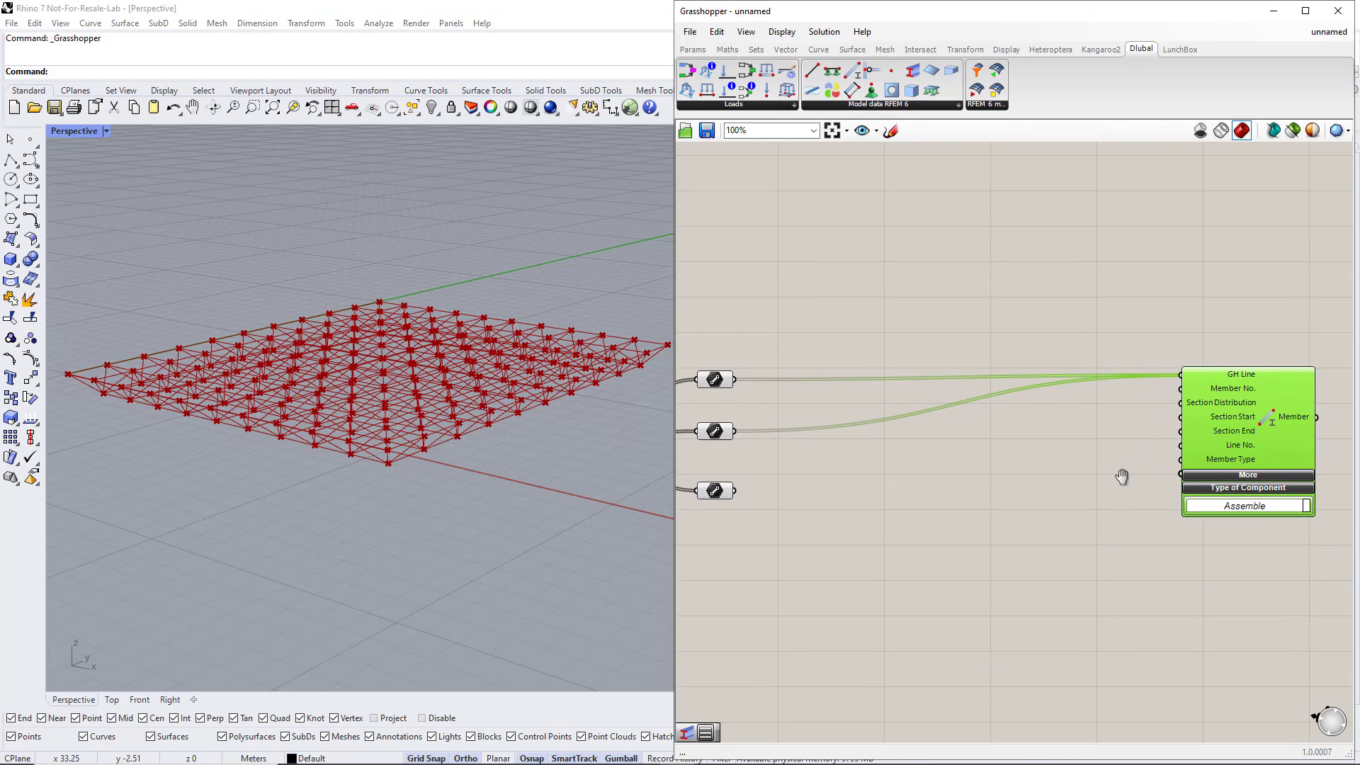
click(1127, 462)
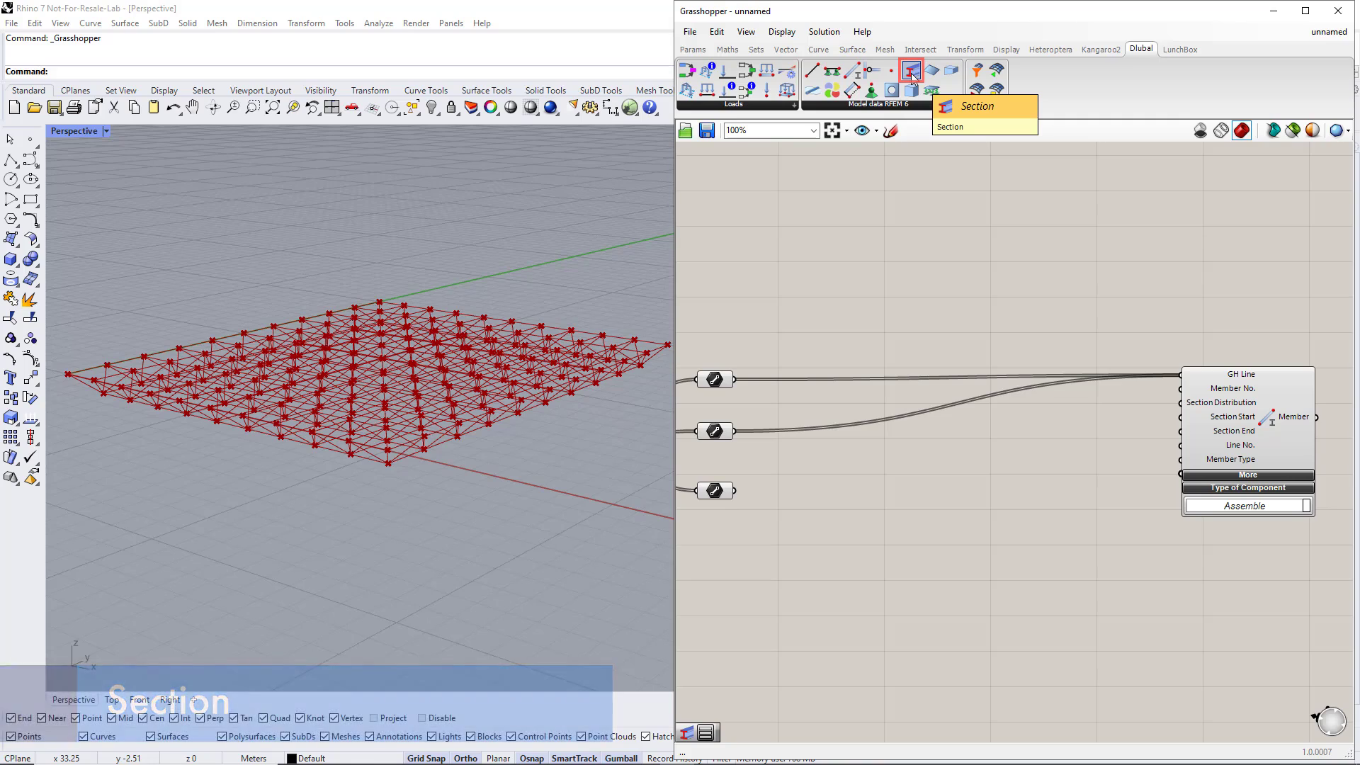
Step: Place a Dlubal Section component and wire a new number slider into Section No
drag(912, 73, 1039, 275)
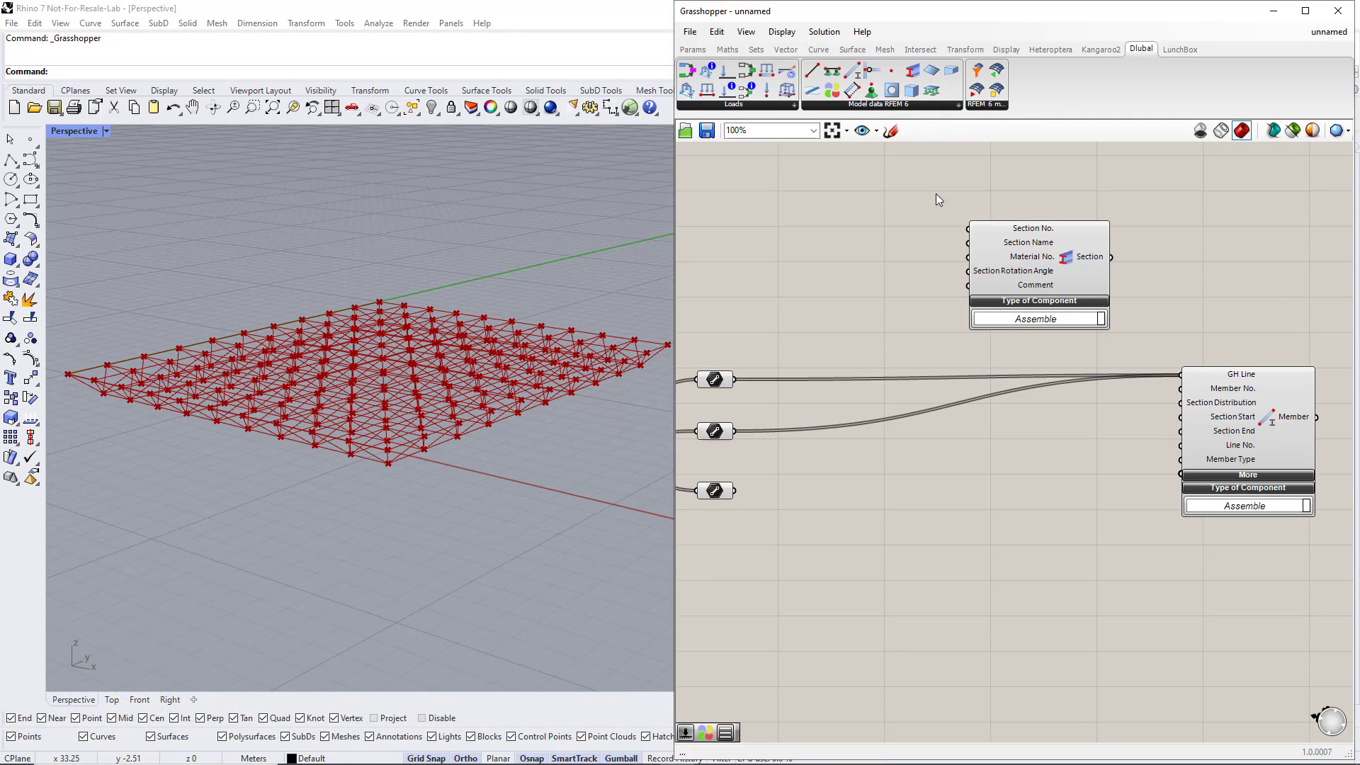
double_click(882, 179)
text(number slider)
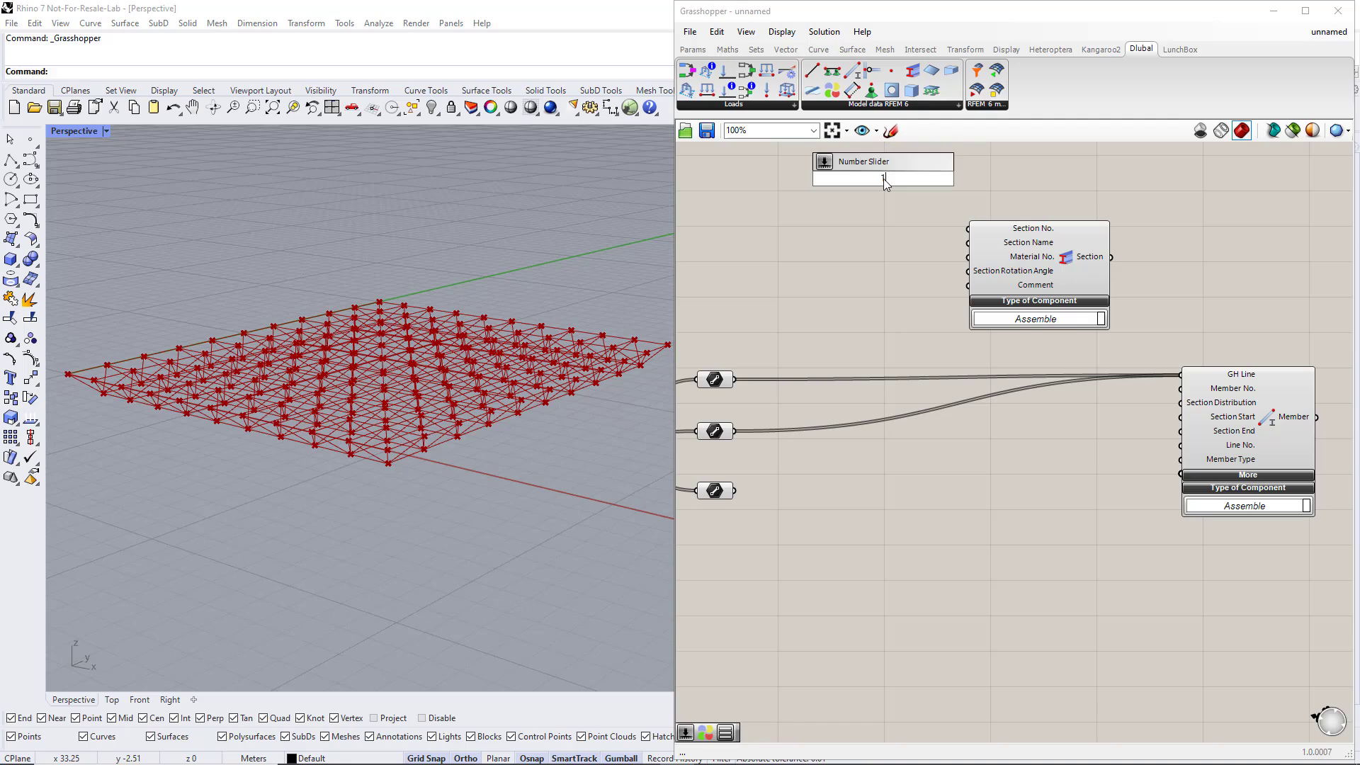
key(Return)
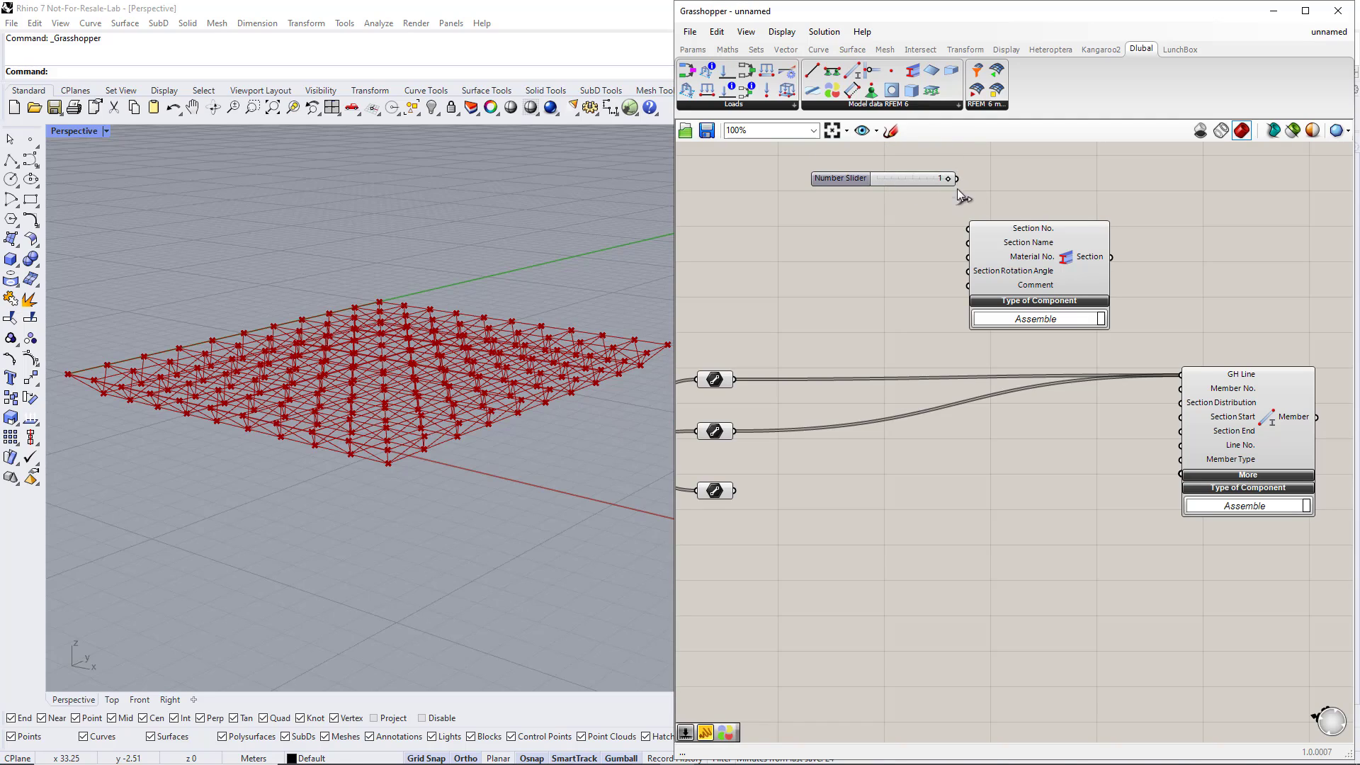
drag(957, 179, 1050, 245)
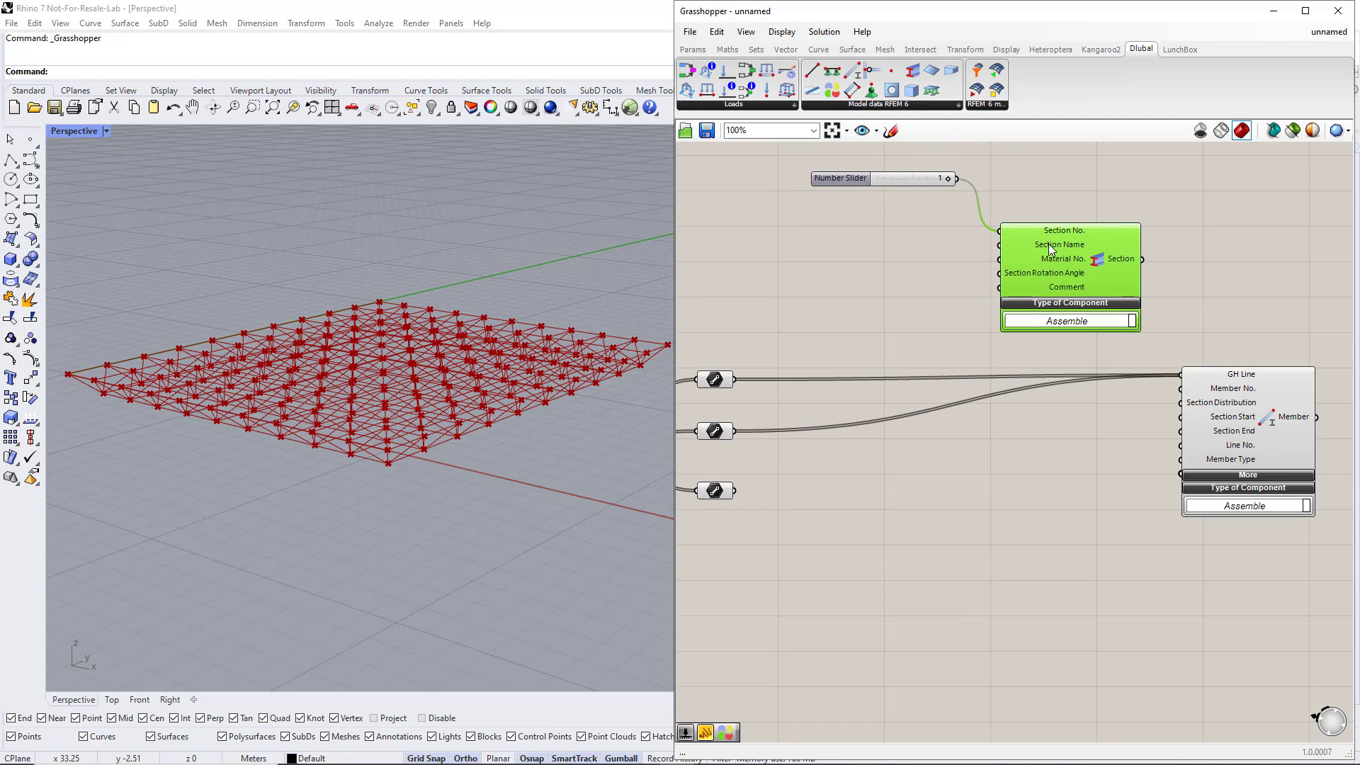
drag(1229, 423, 1254, 427)
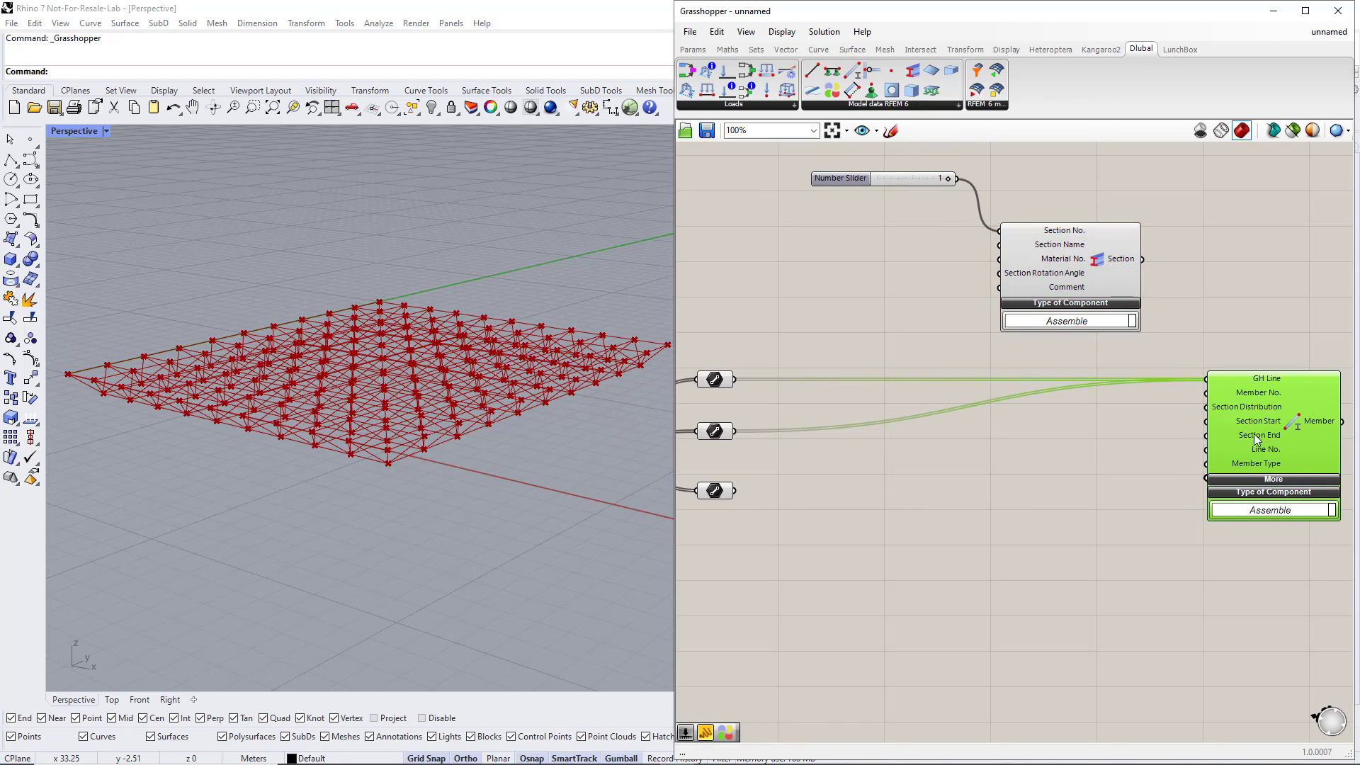
click(916, 240)
Step: Feed a 'CHS 82.5x5' panel into Section Name and connect the Section to the Member's Section Start
double_click(904, 227)
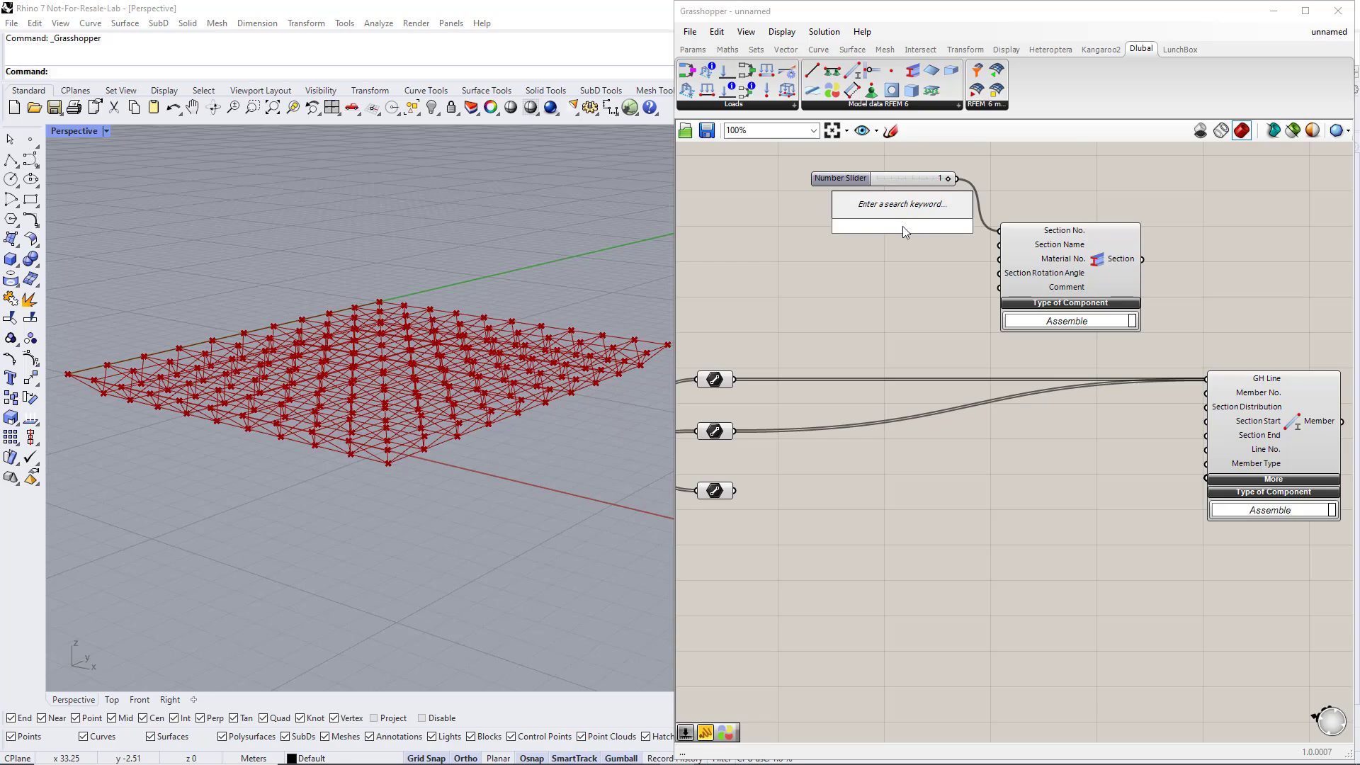
text(//)
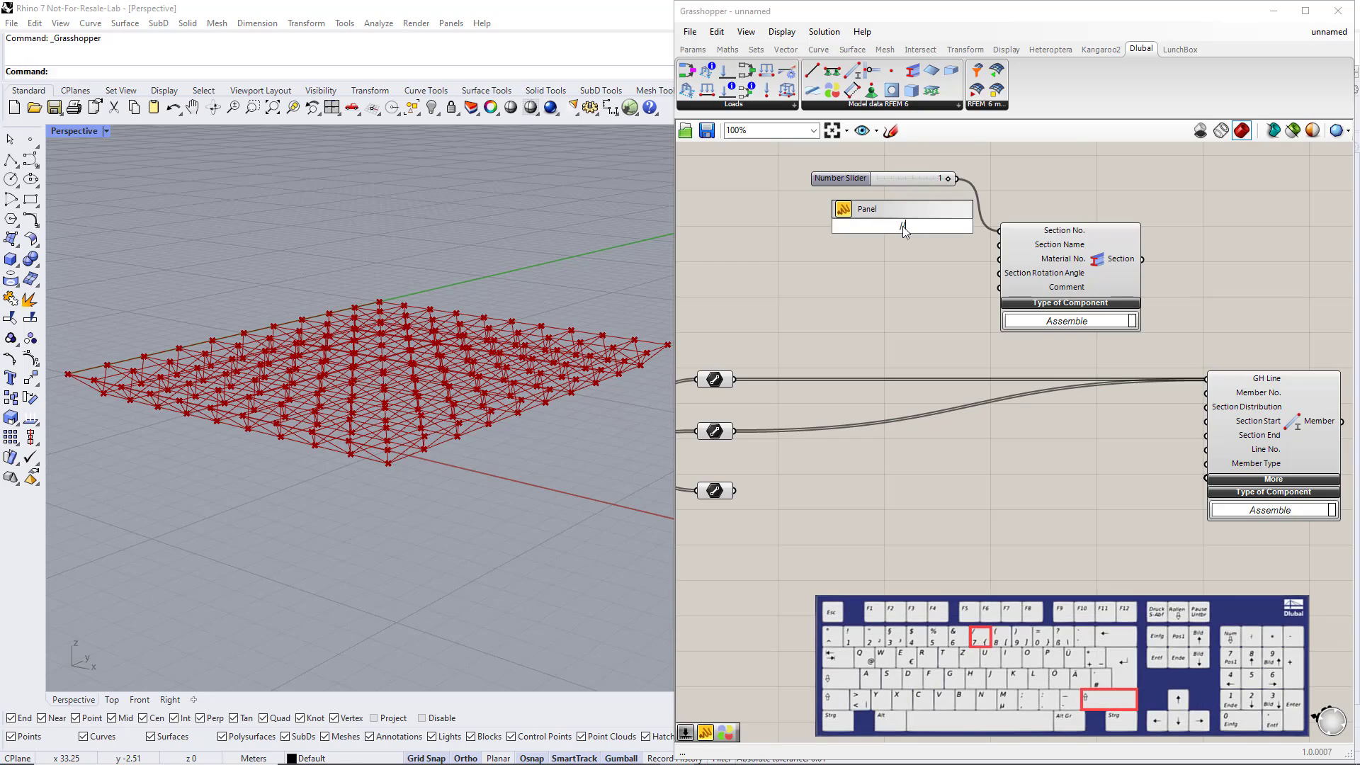
text(CHS )
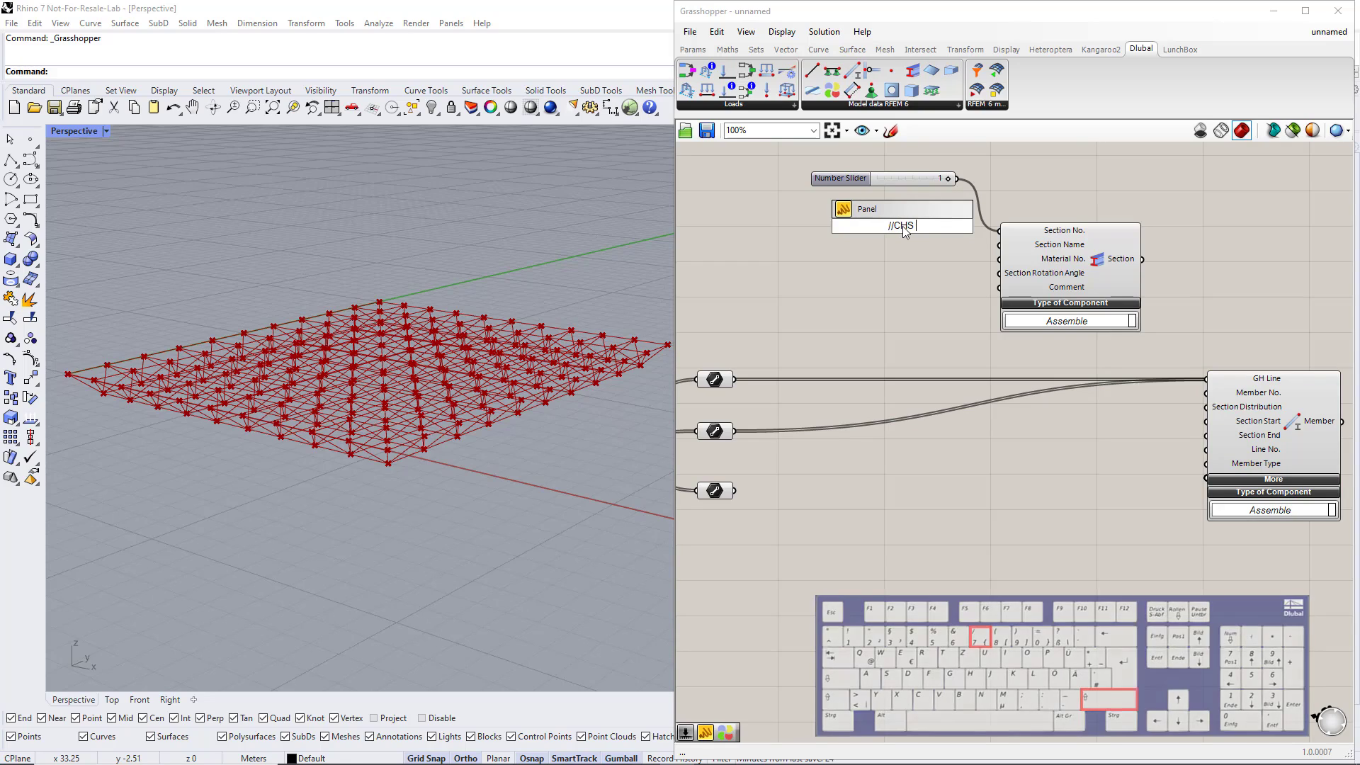
text(82.)
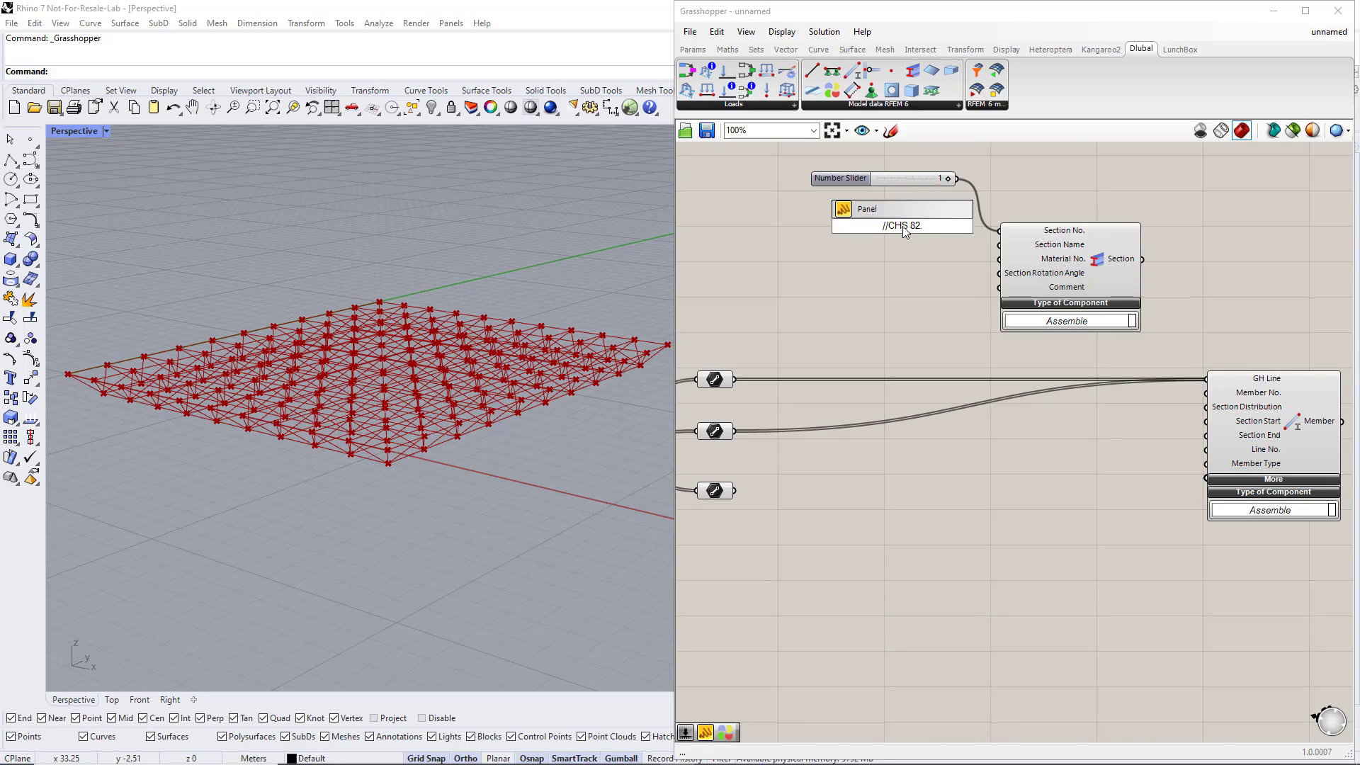
text(5x5)
key(Home)
key(Delete)
key(Delete)
key(Return)
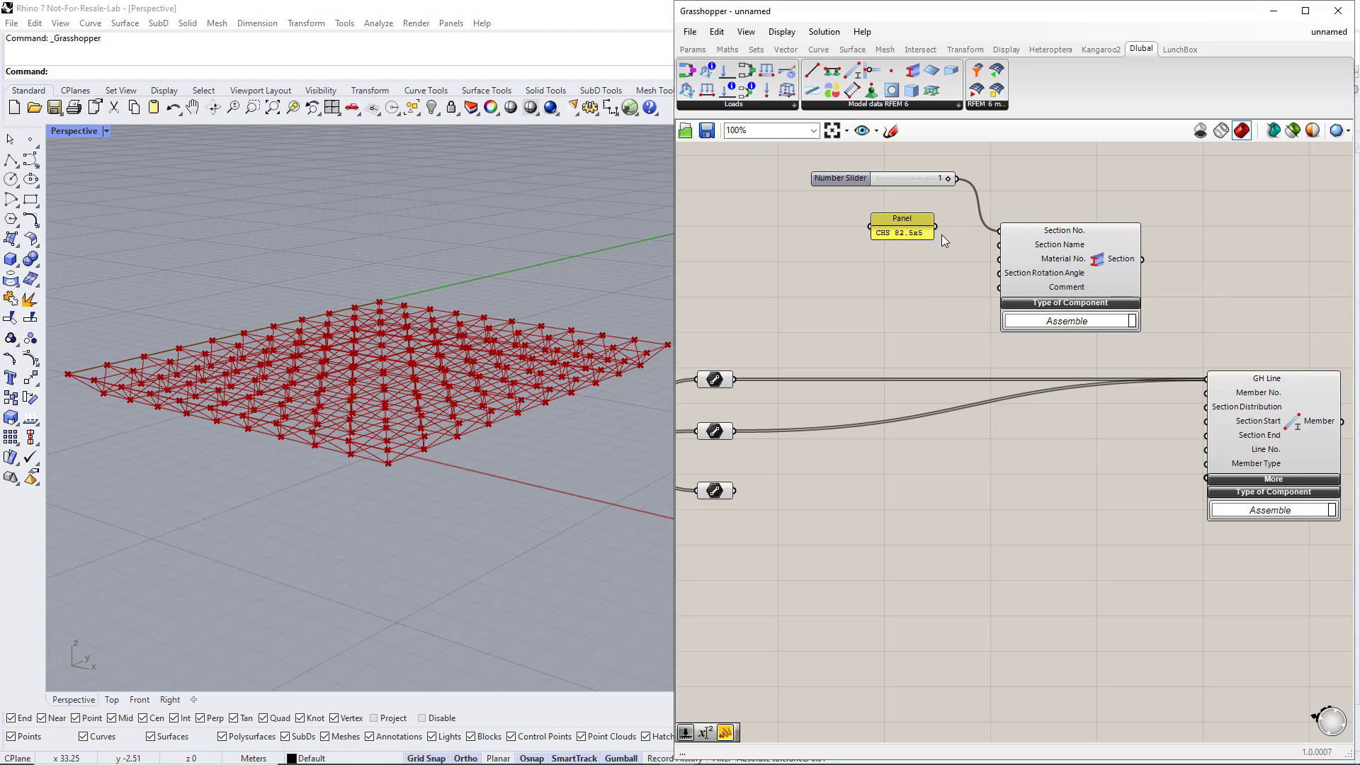
drag(936, 226, 999, 245)
drag(1148, 259, 1200, 427)
drag(1210, 540, 937, 219)
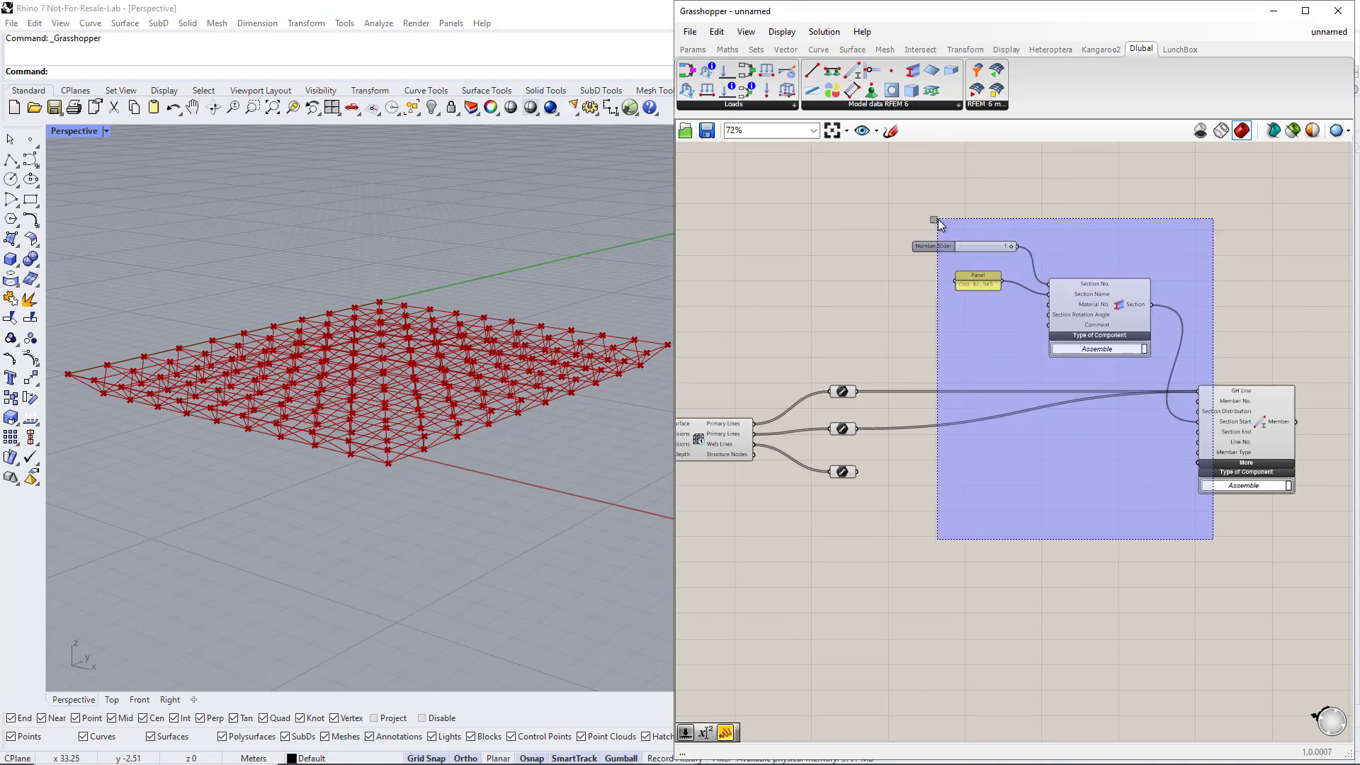
scroll(1170, 422, down, 2)
drag(1120, 299, 1202, 312)
Step: Place a Dlubal Material component and wire a number slider set to 1 into Material No
click(1117, 223)
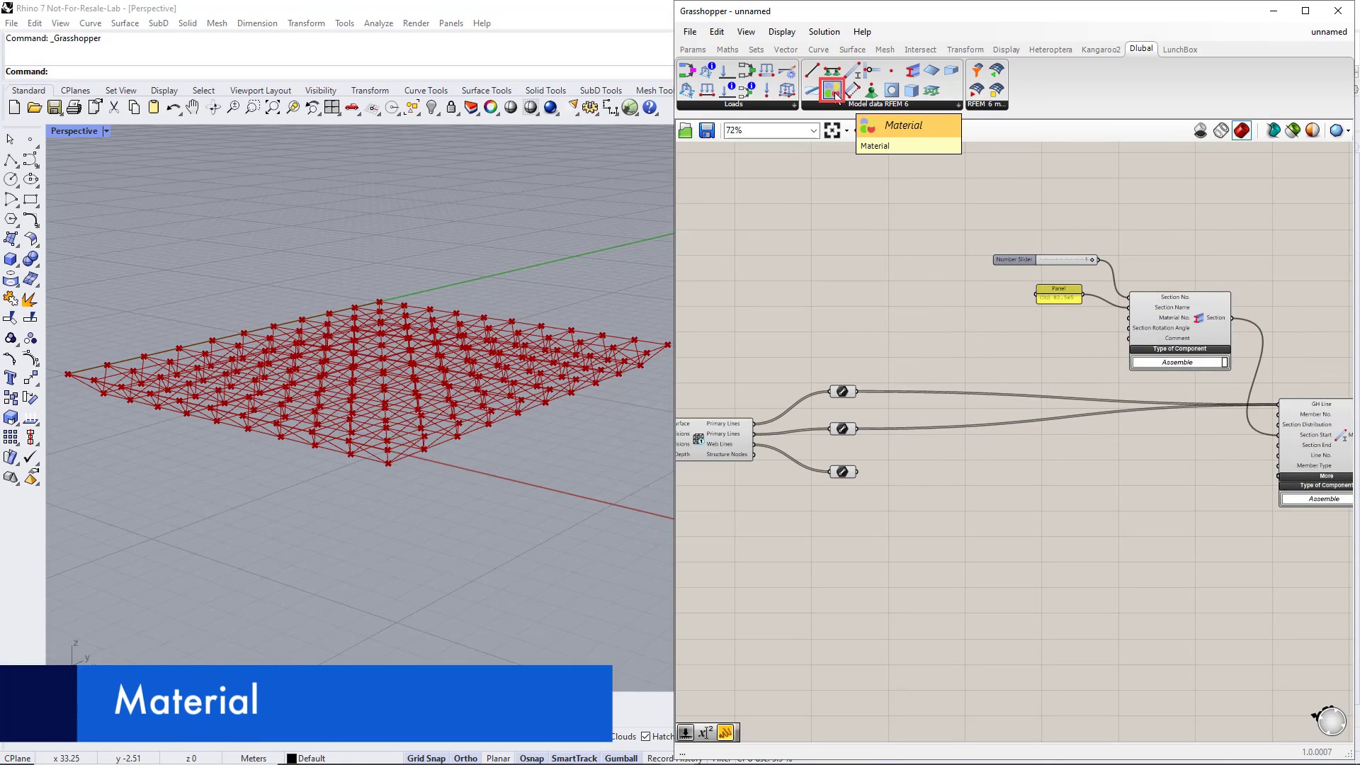
drag(836, 94, 903, 237)
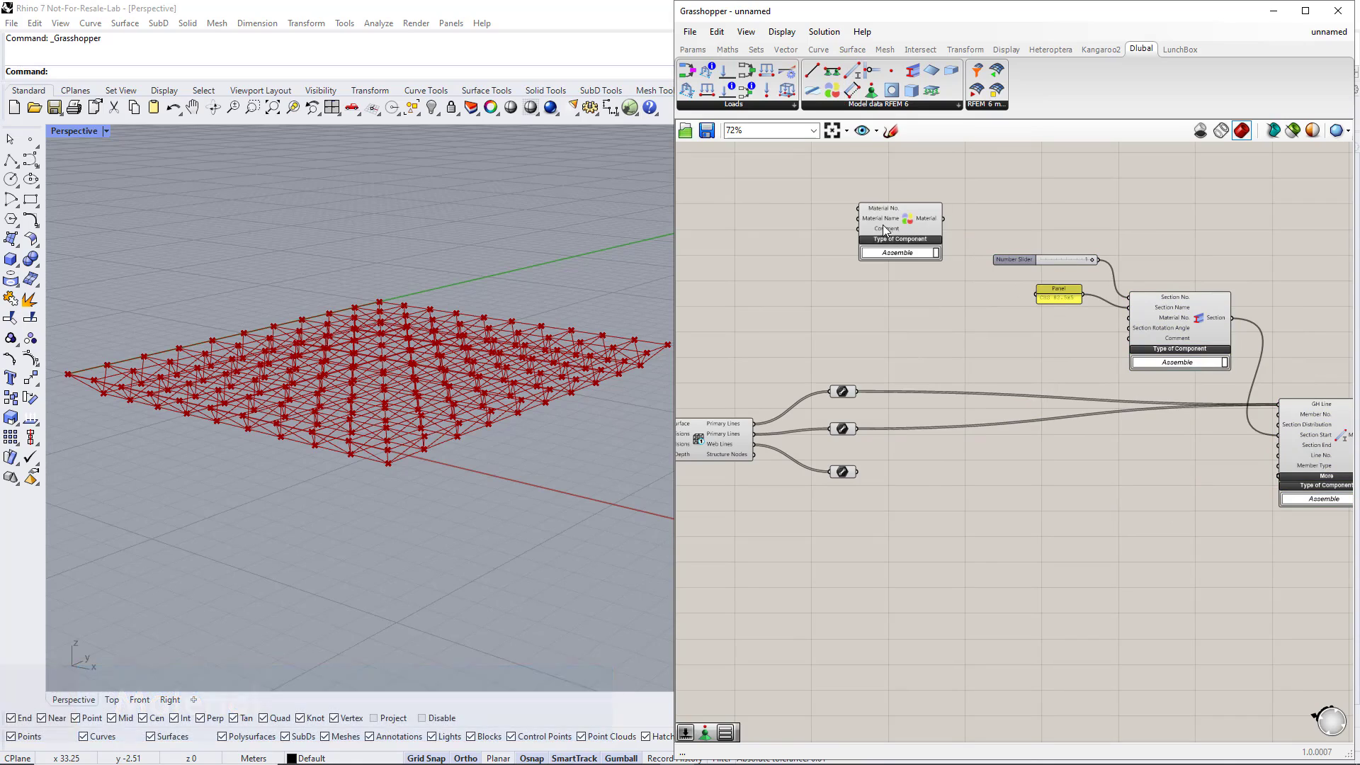
double_click(789, 202)
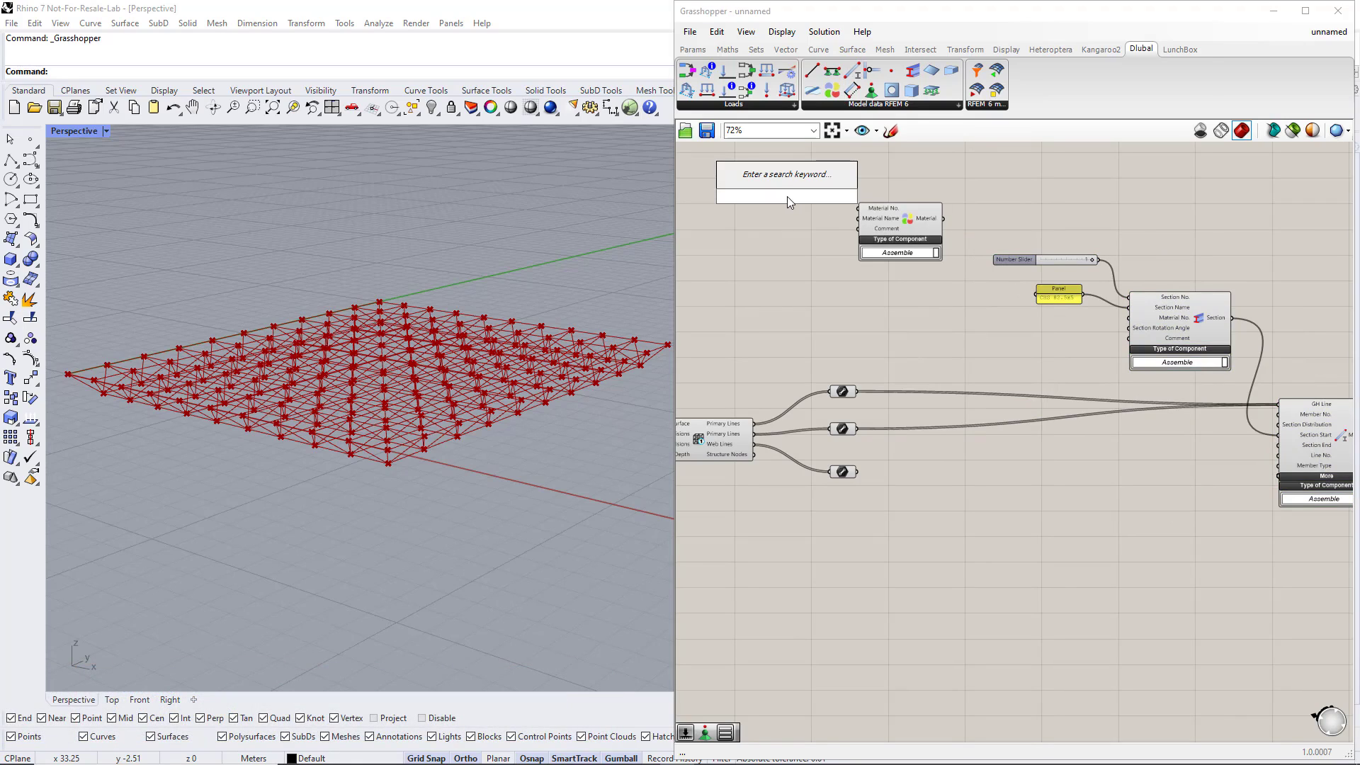
text(1)
key(Return)
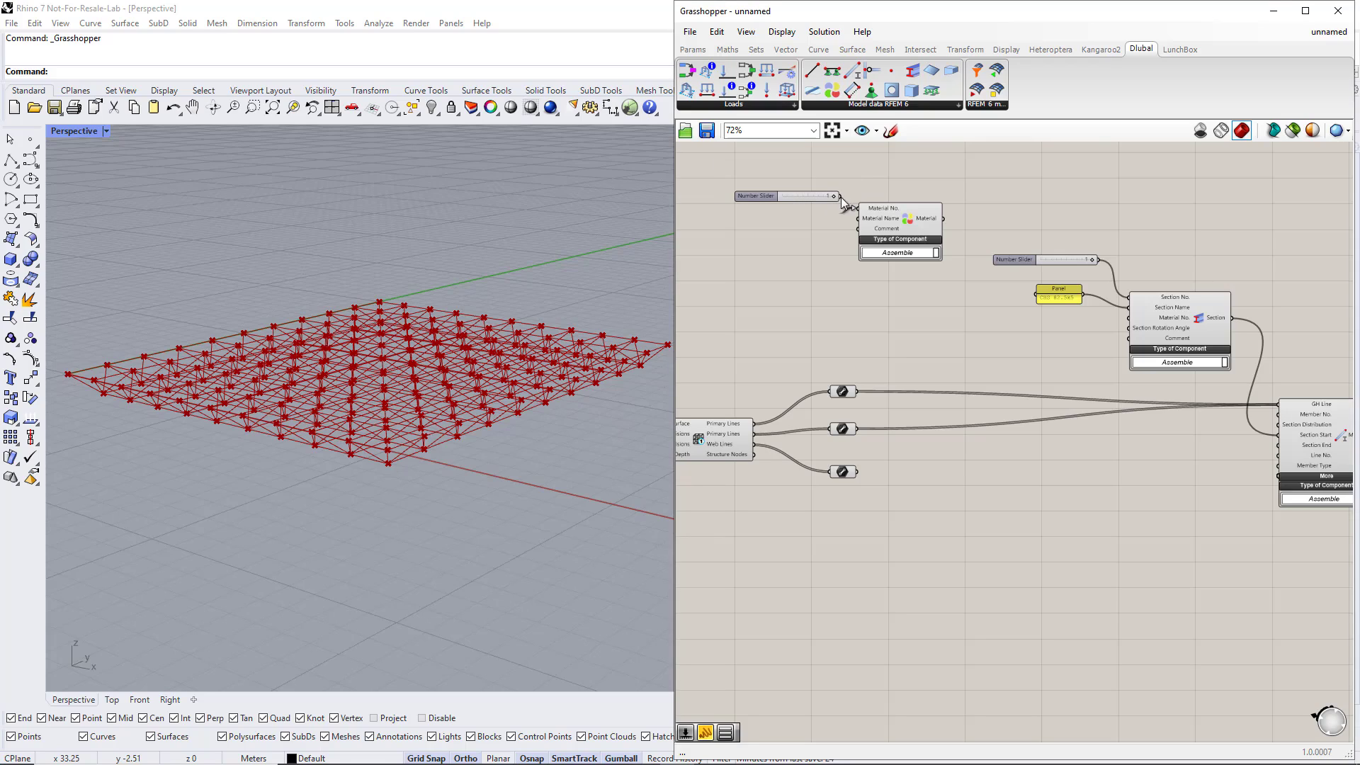
drag(840, 197, 926, 232)
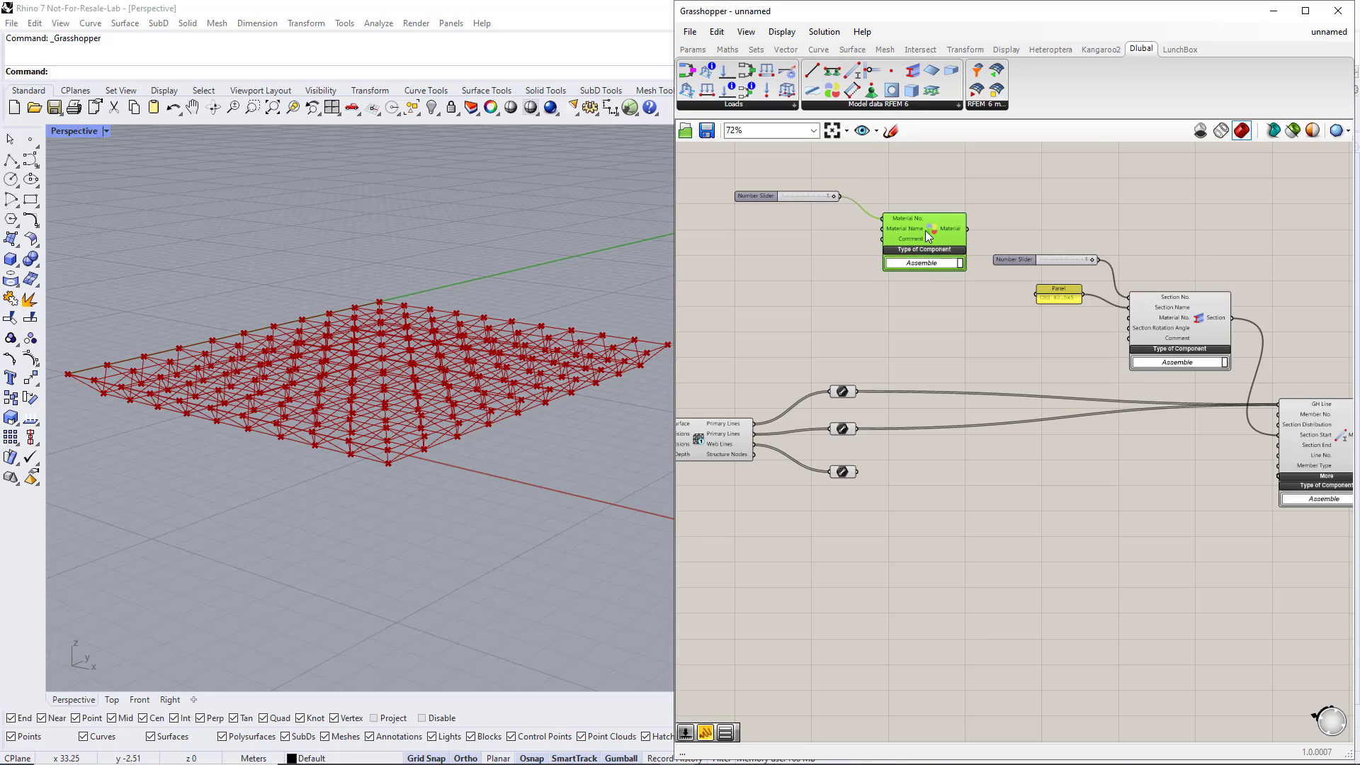
click(797, 246)
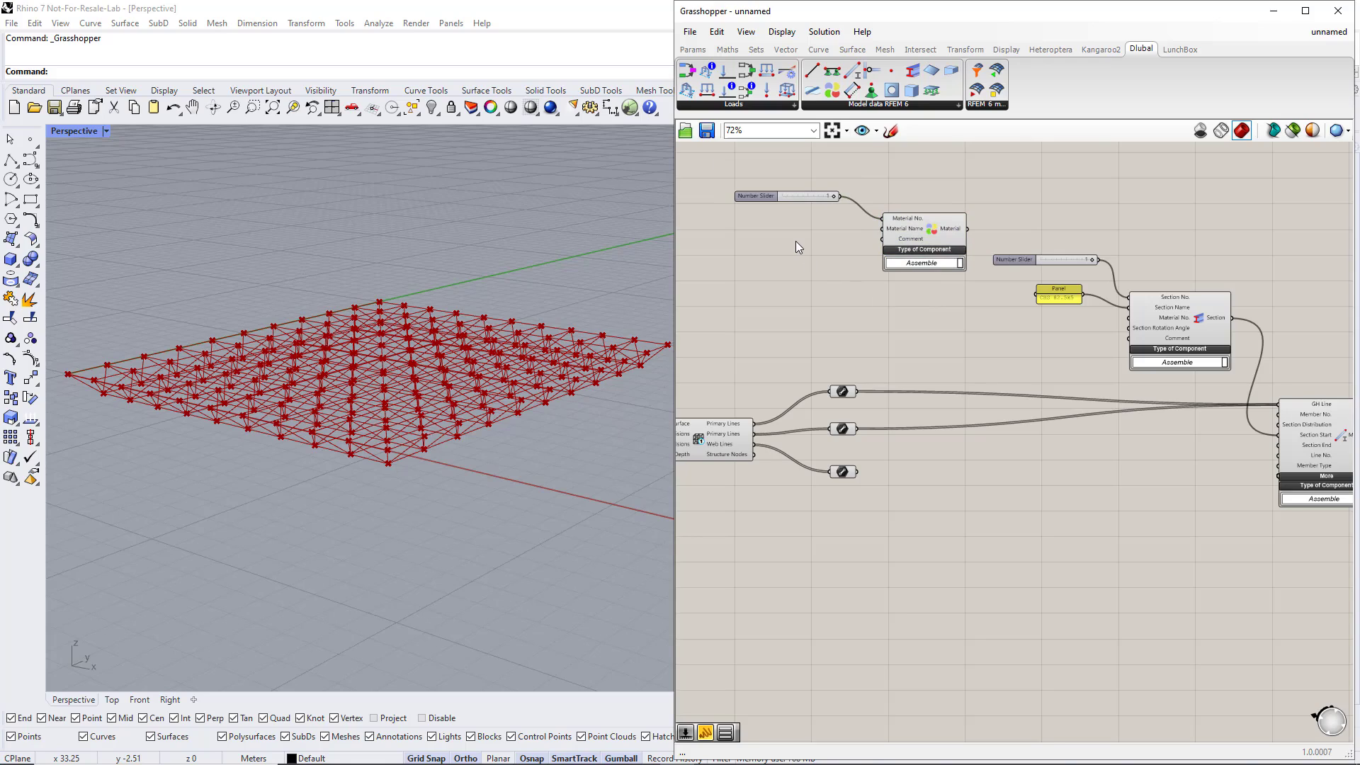
Step: Feed an 'S355' panel into Material Name and wire the Material into the Section's Material No
double_click(796, 242)
text(panel)
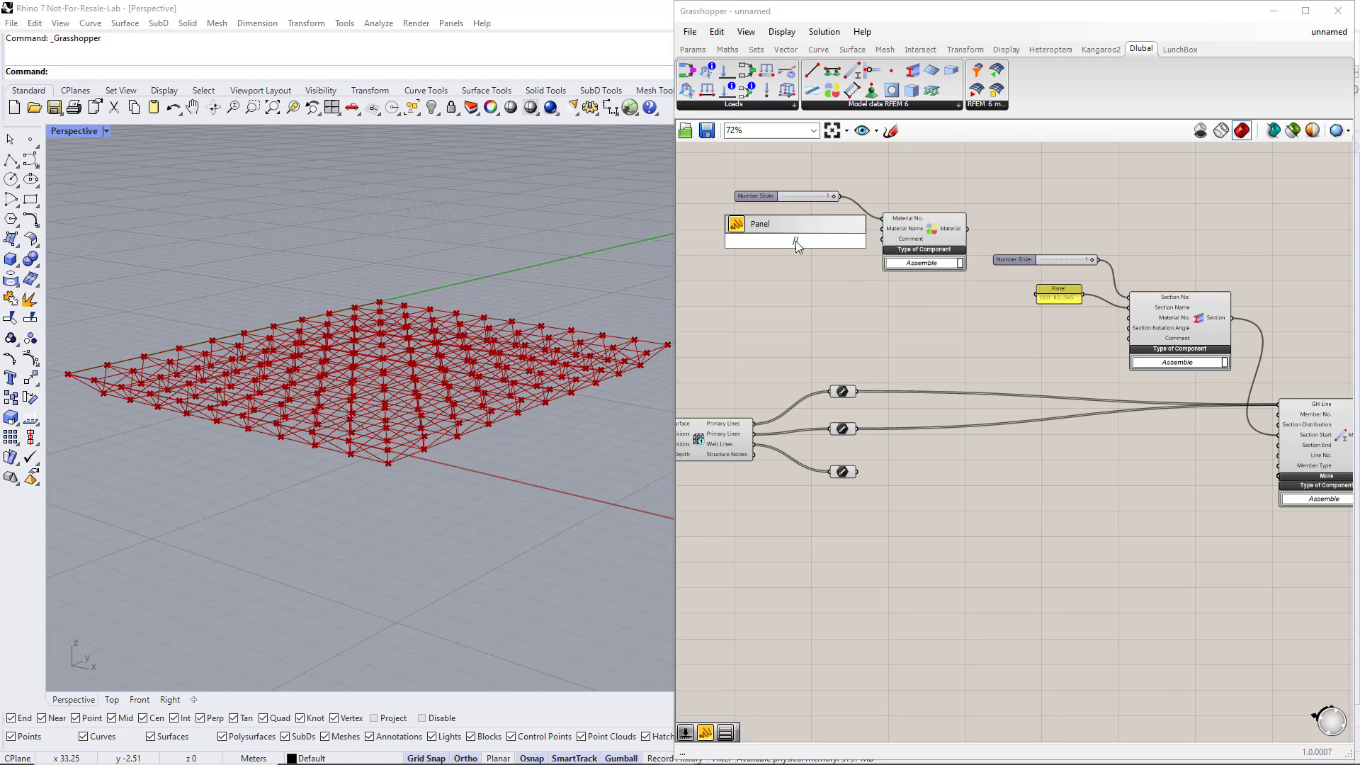
text(355)
key(Return)
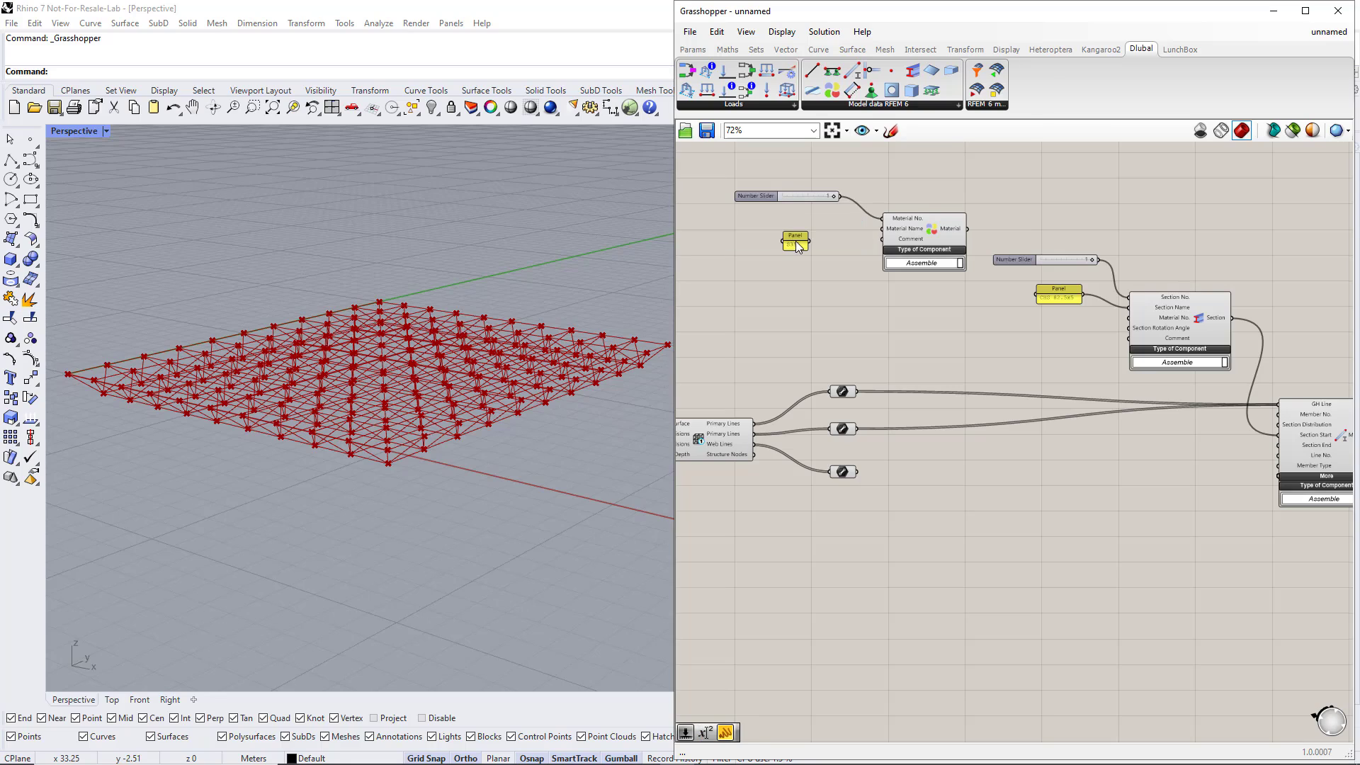
drag(808, 242, 873, 239)
drag(782, 245, 753, 242)
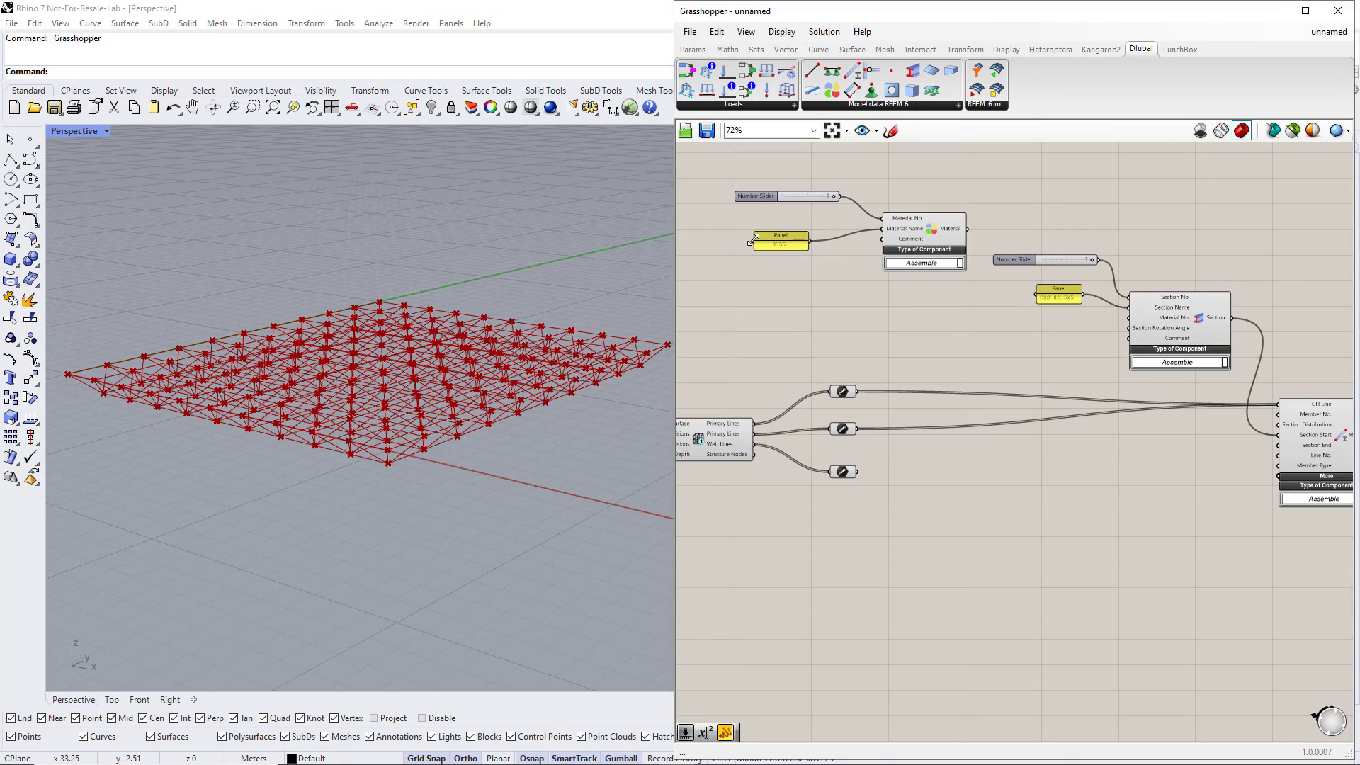
drag(968, 229, 1130, 320)
Step: Duplicate the slider, panel, Section and Member group, wiring the third line output into the copy
scroll(1074, 350, down, 3)
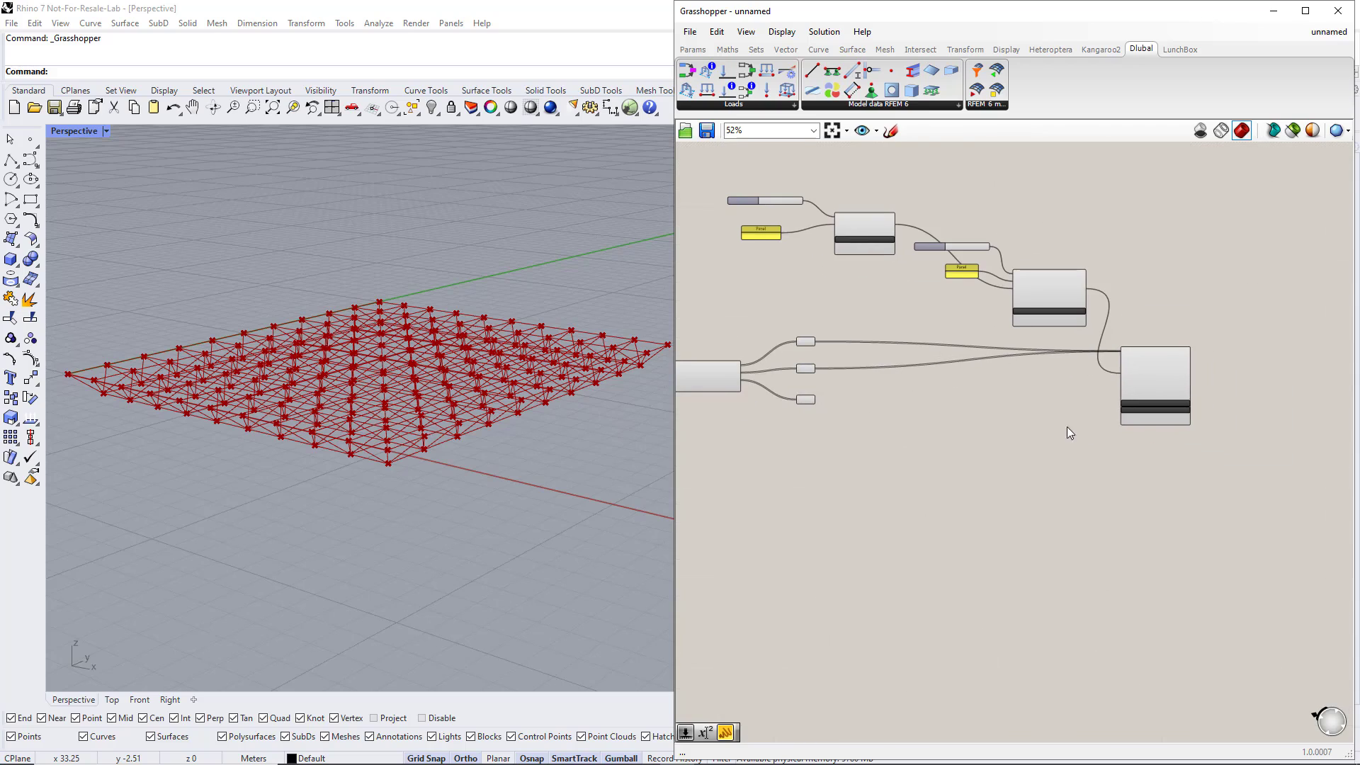
drag(1238, 465, 930, 215)
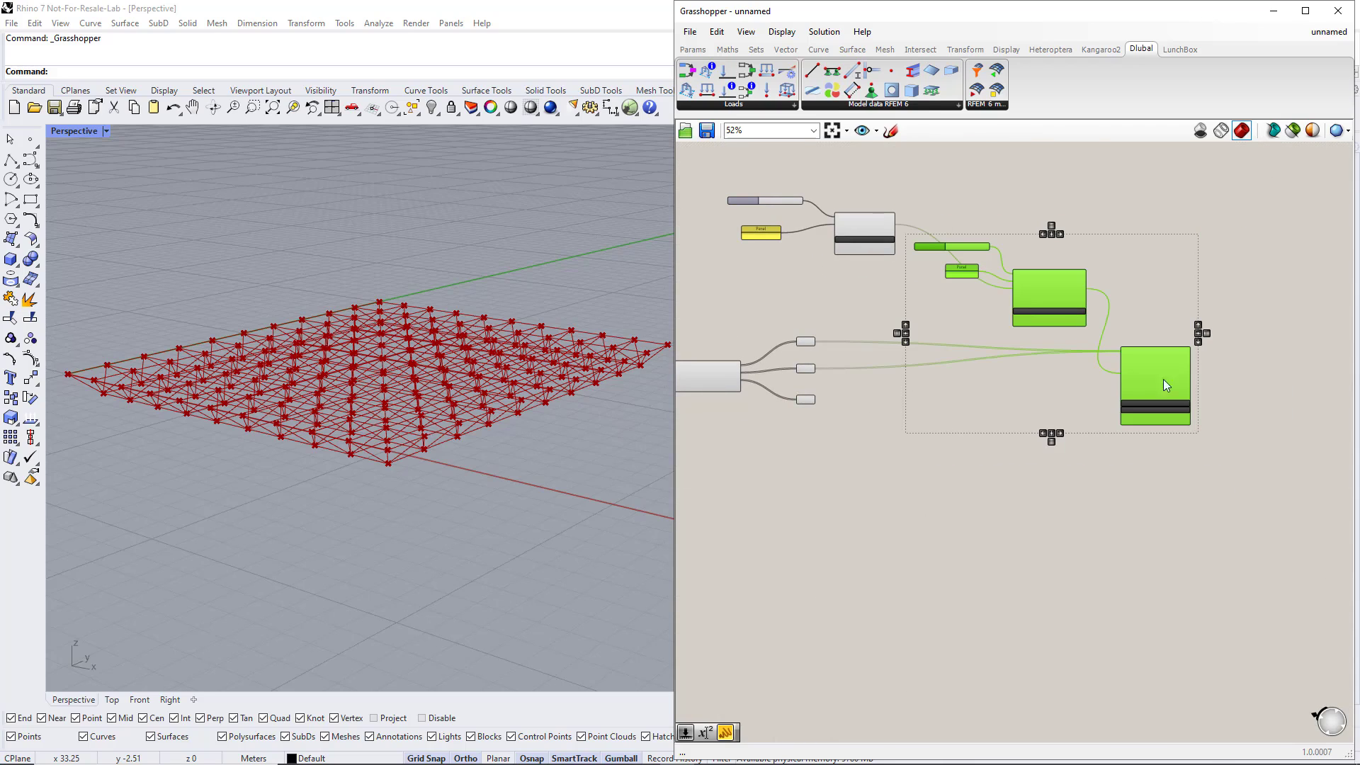
drag(1173, 389, 1216, 542)
scroll(861, 425, up, 2)
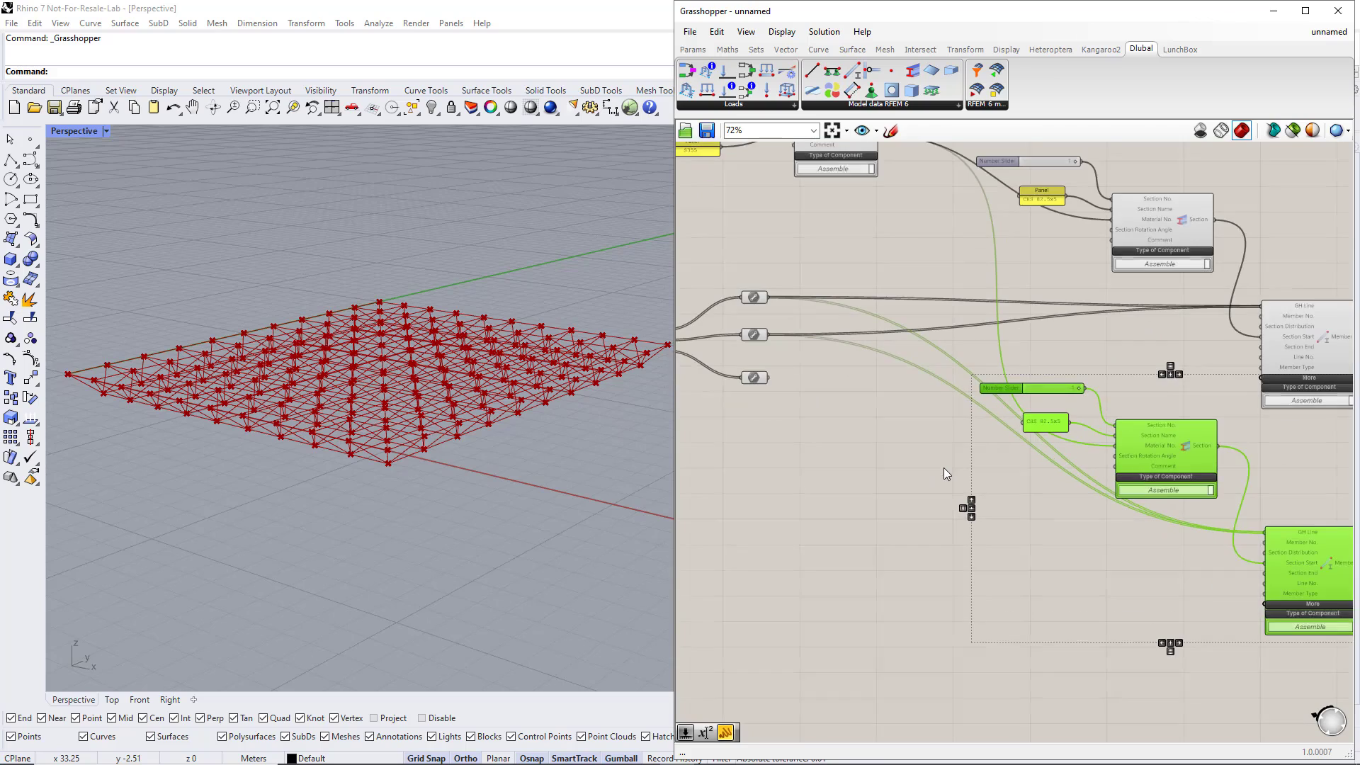
right_drag(944, 470, 745, 333)
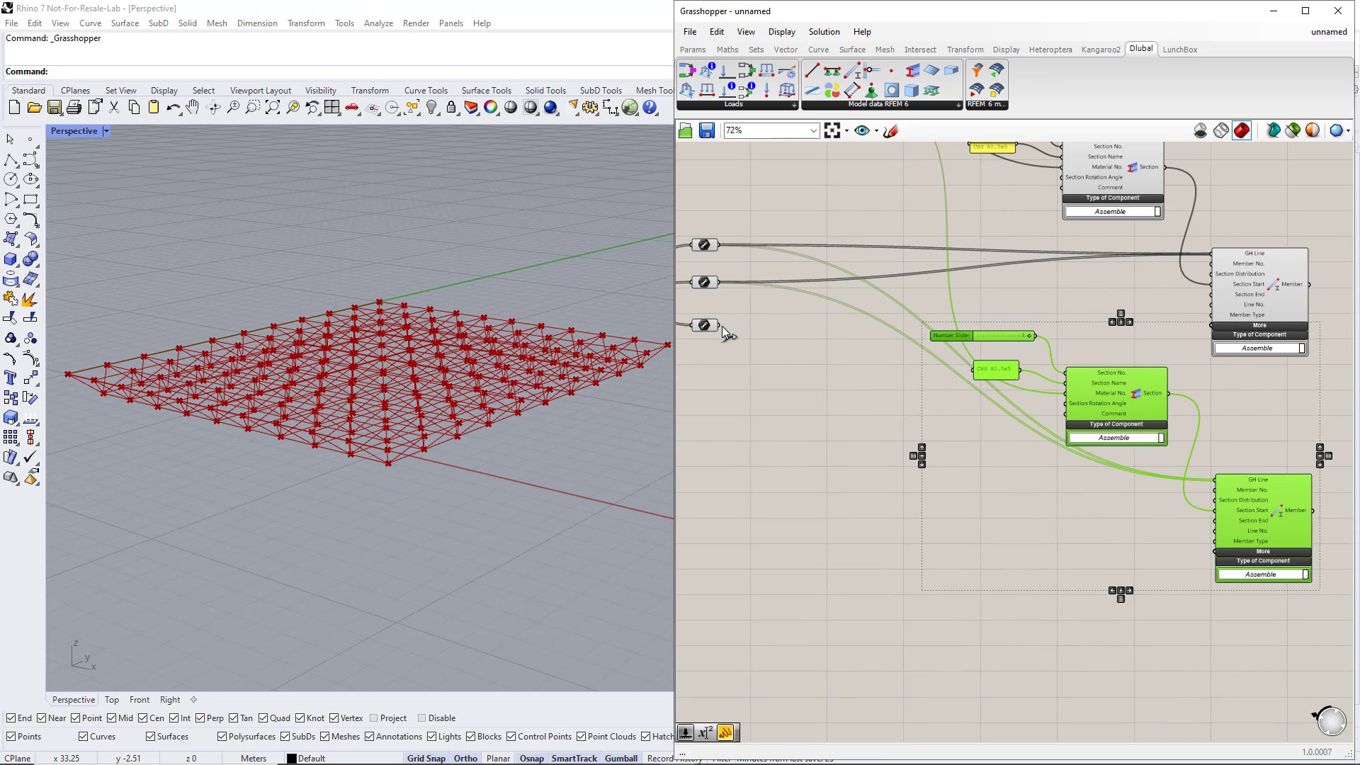
drag(721, 326, 1212, 481)
click(1084, 340)
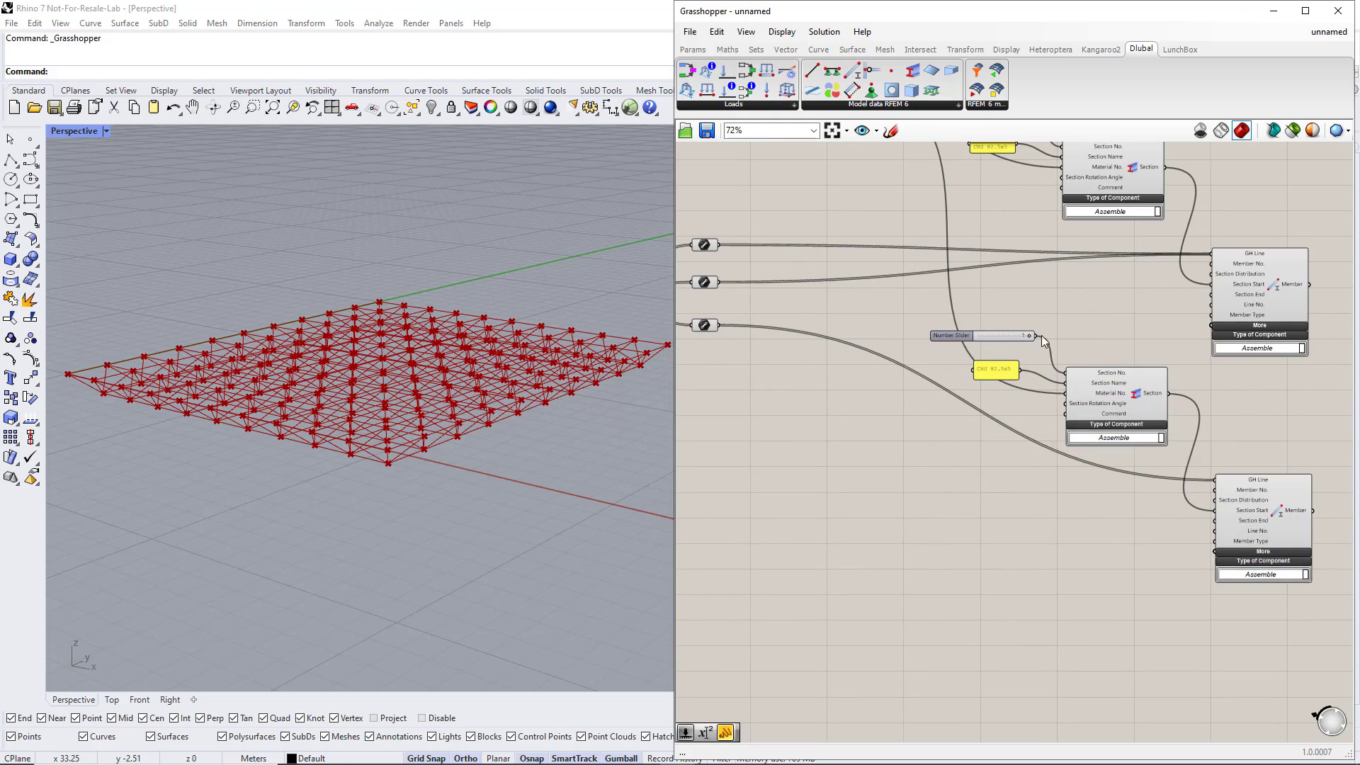
Step: Raise the copied section slider's maximum to 2
double_click(965, 337)
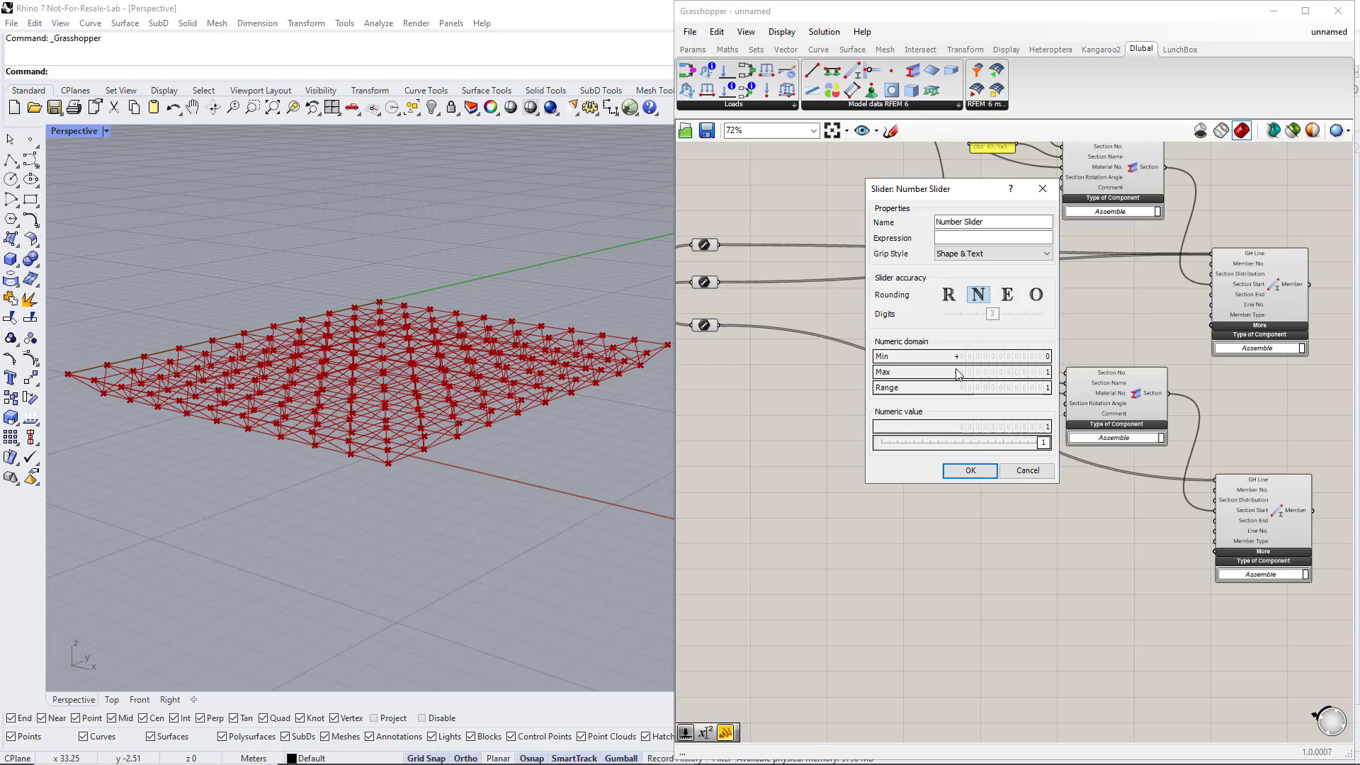
double_click(958, 372)
text(2)
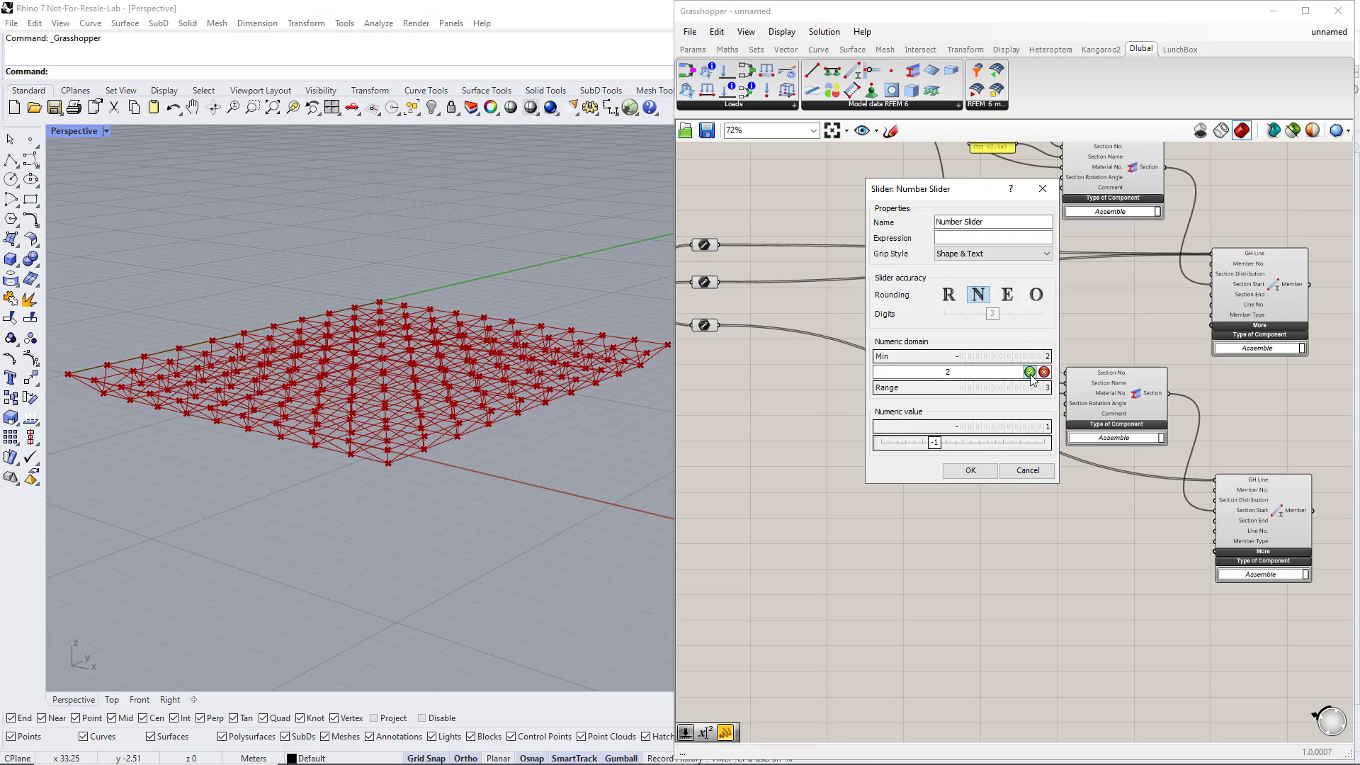
click(1030, 371)
click(971, 471)
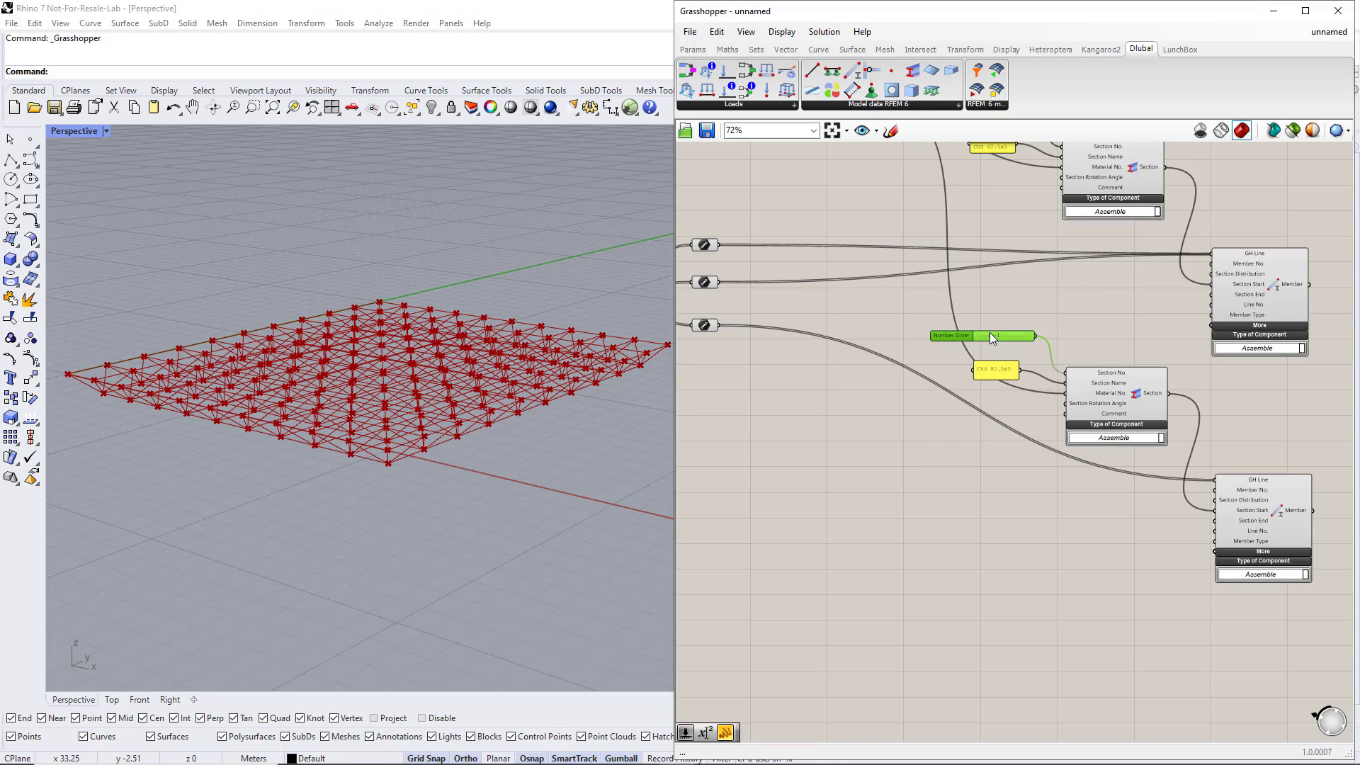
Step: Change the copied panel's section name from CHS 82.5x5 to CHS 76.1x5
scroll(1023, 381, up, 2)
click(994, 371)
double_click(983, 367)
click(906, 289)
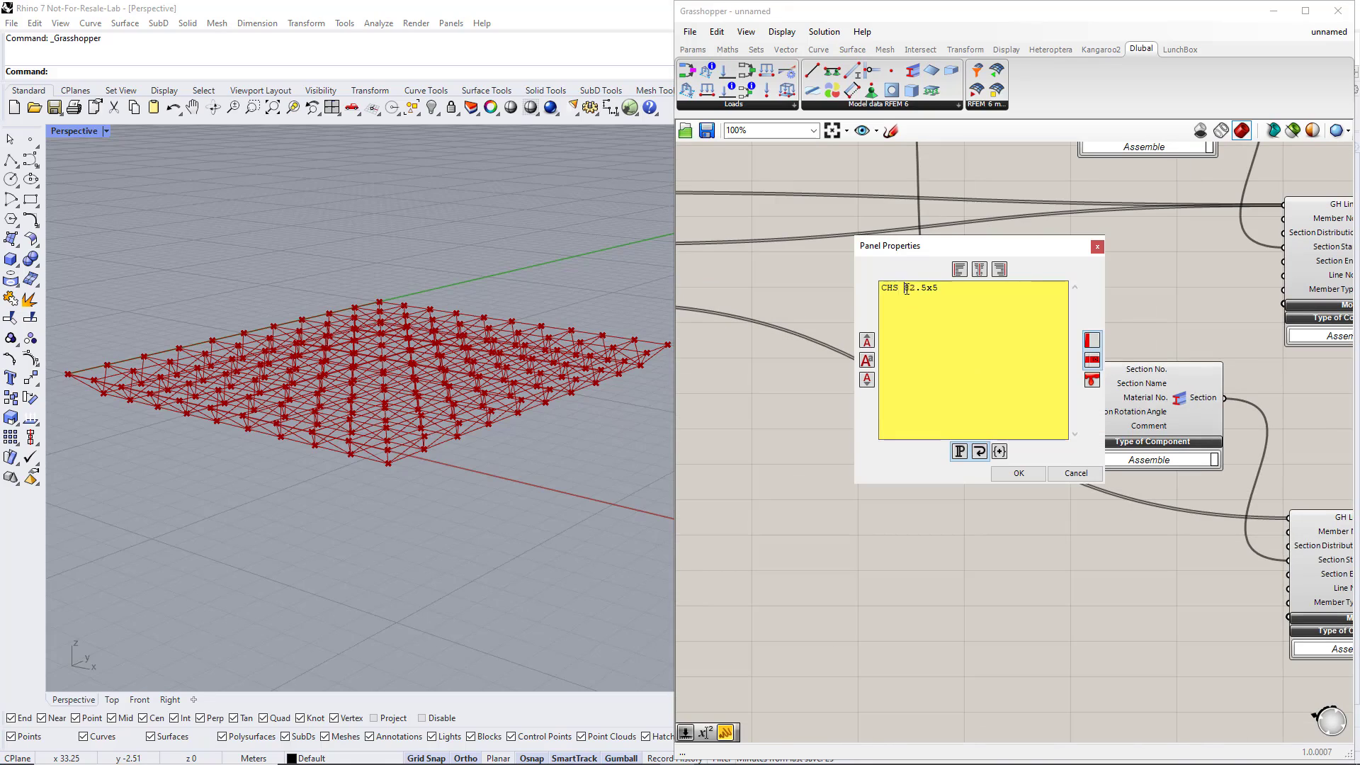
drag(916, 289, 925, 289)
text(76.1)
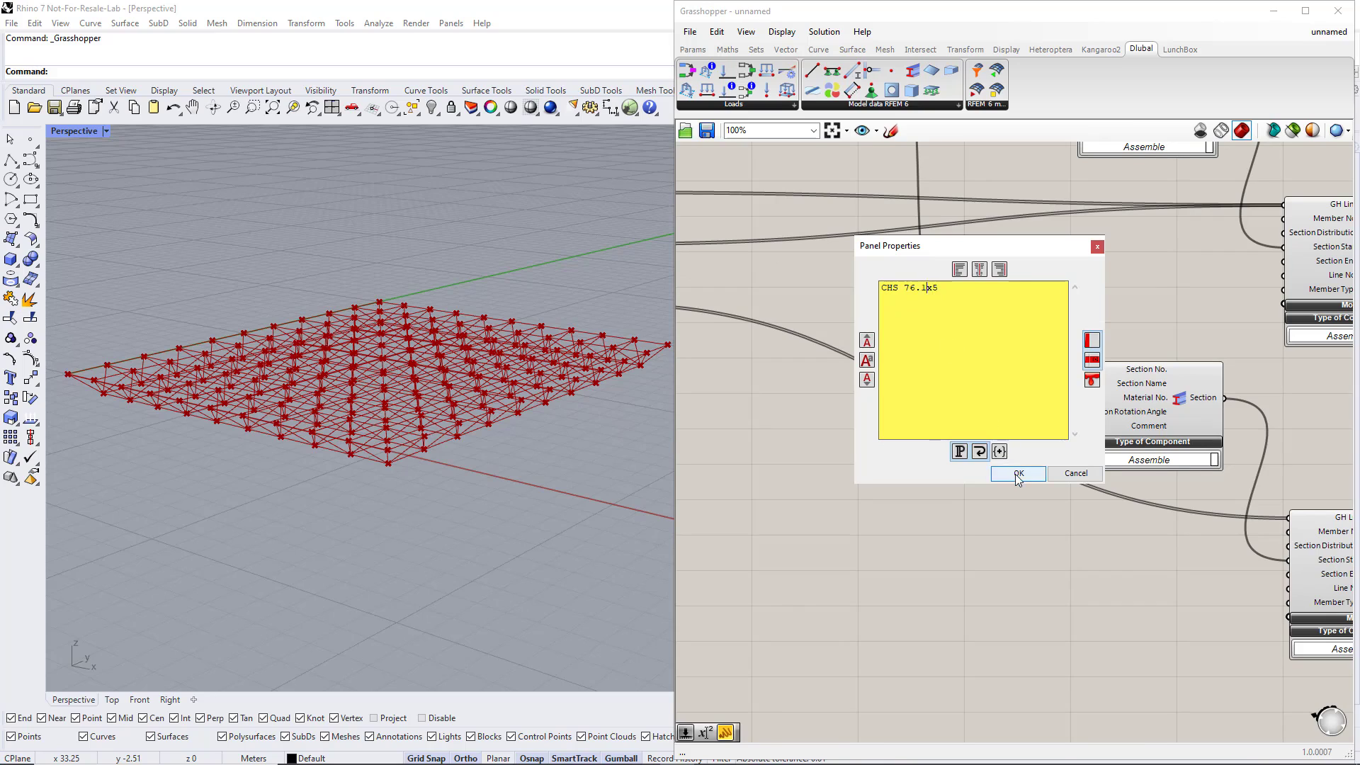
click(1019, 473)
click(1005, 491)
scroll(1005, 492, down, 3)
scroll(1005, 492, down, 2)
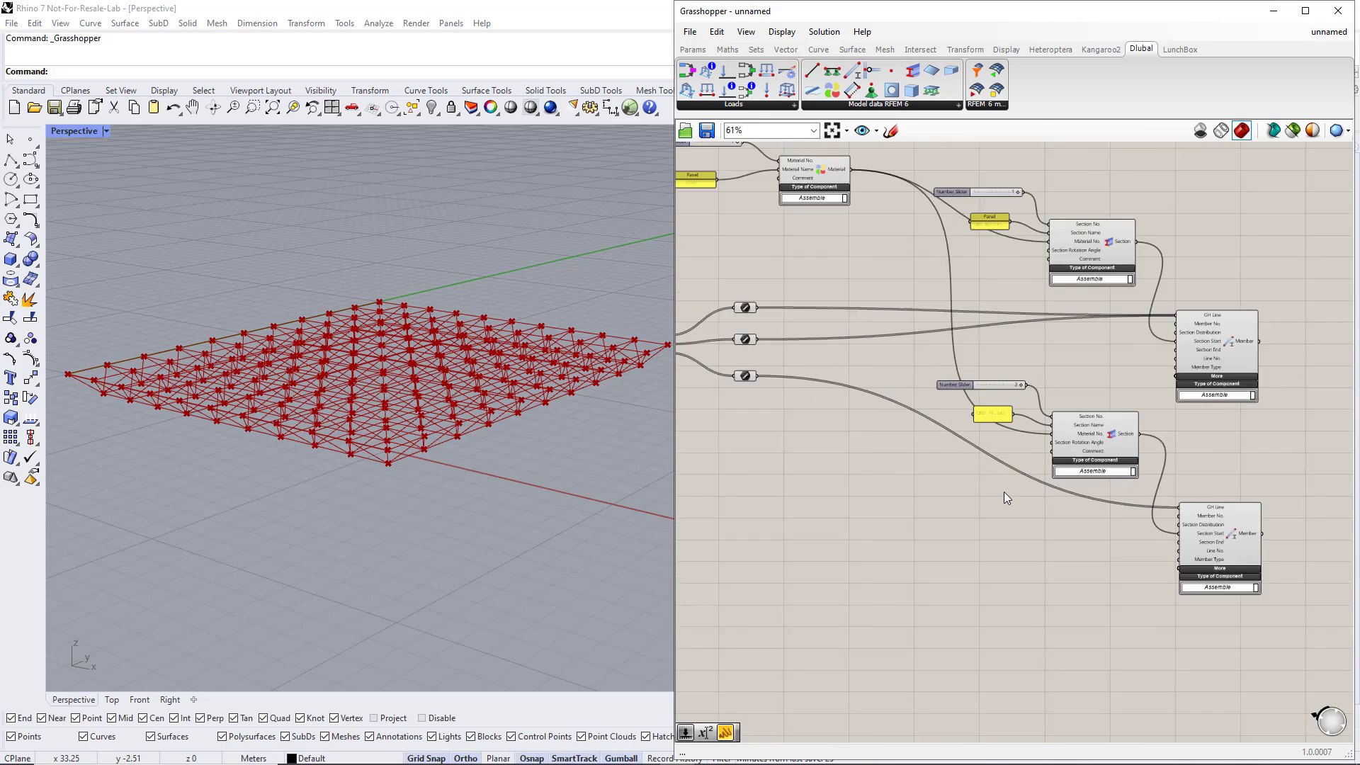
right_drag(1078, 549, 1002, 535)
scroll(1077, 543, up, 1)
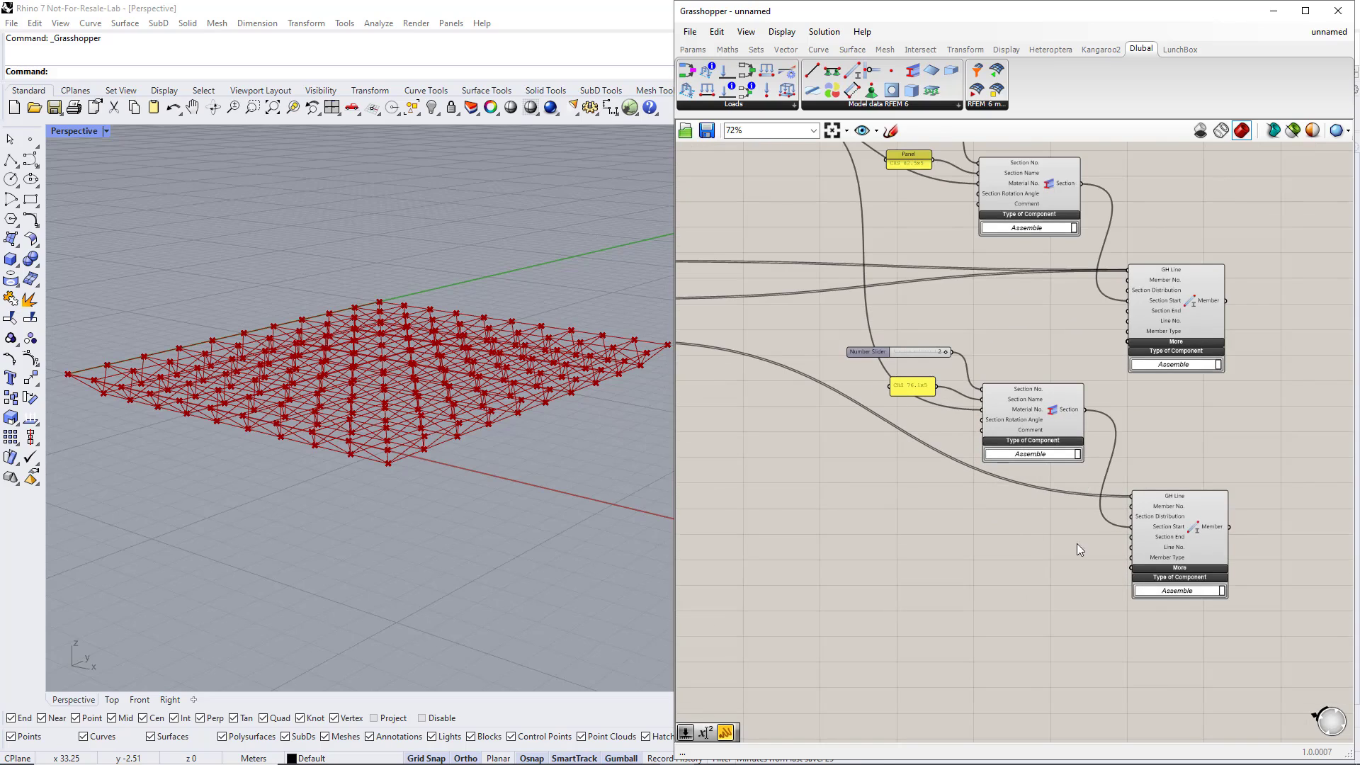
Step: Place the RFEM export component, wire a Boolean Toggle to Run, and duplicate the toggle below
right_drag(1226, 479, 989, 475)
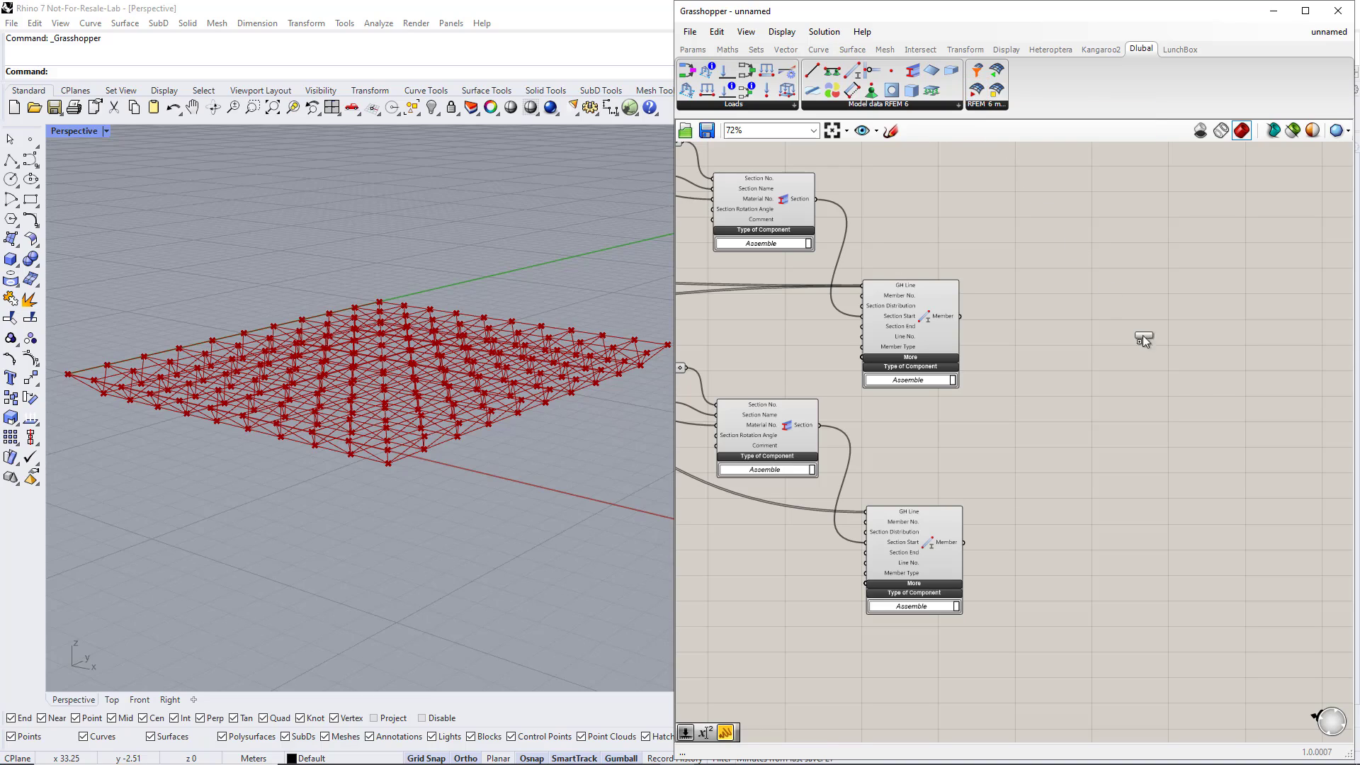
drag(1189, 436, 1189, 436)
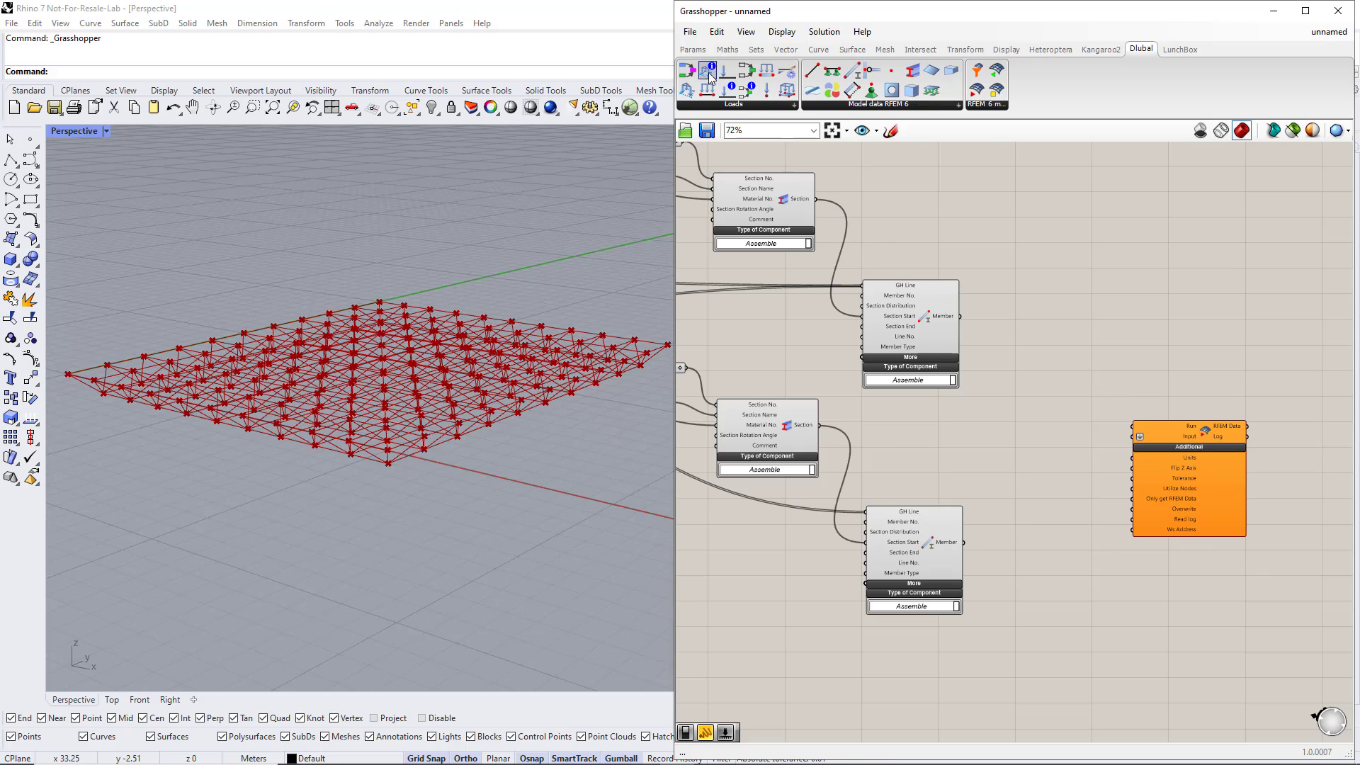
click(693, 49)
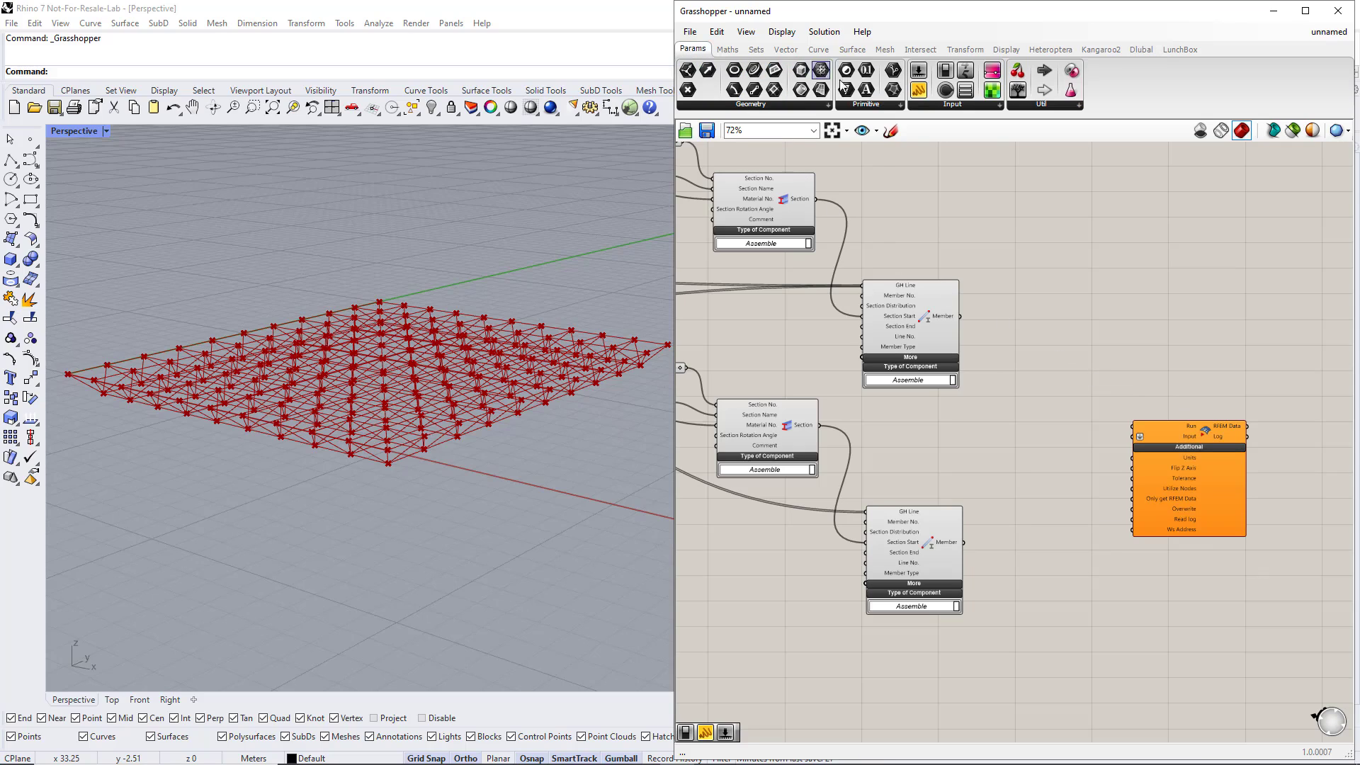
click(923, 106)
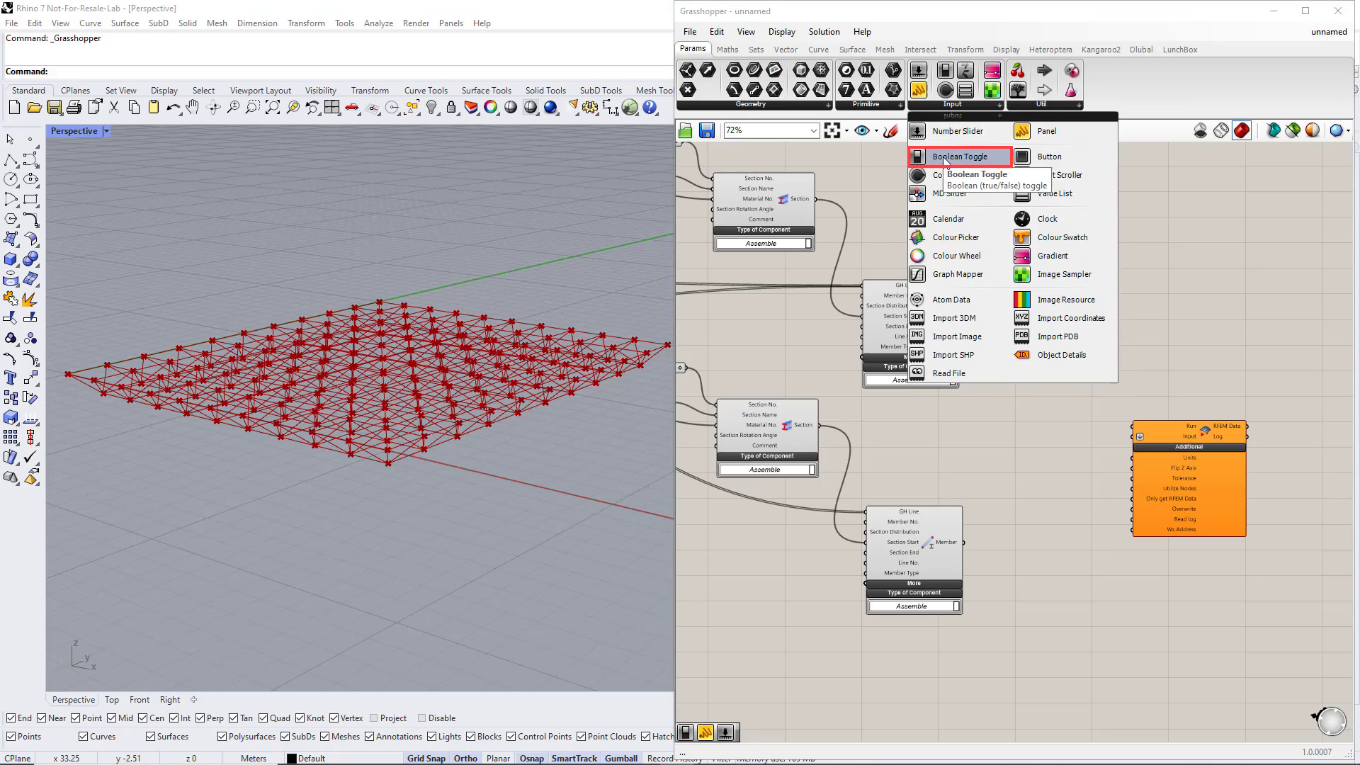
drag(944, 160, 1123, 420)
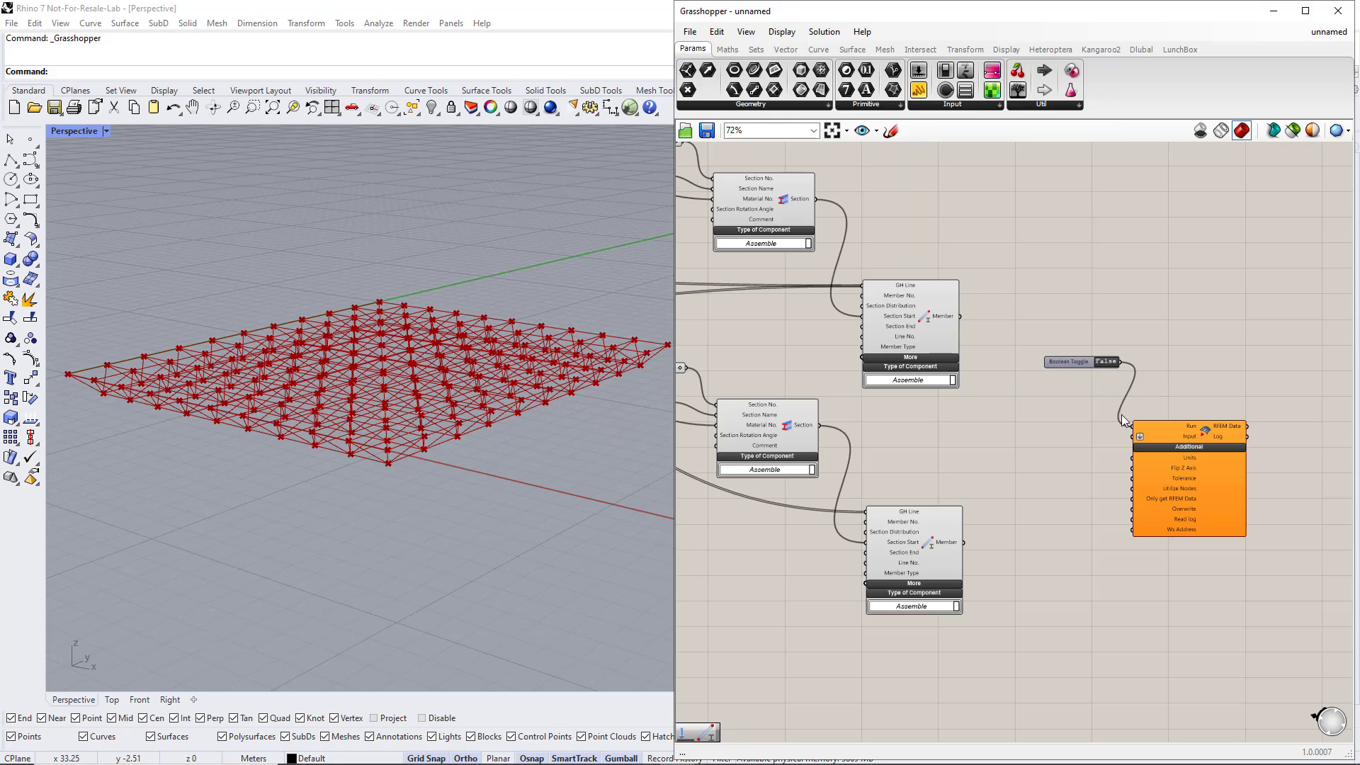
drag(1085, 363, 1081, 389)
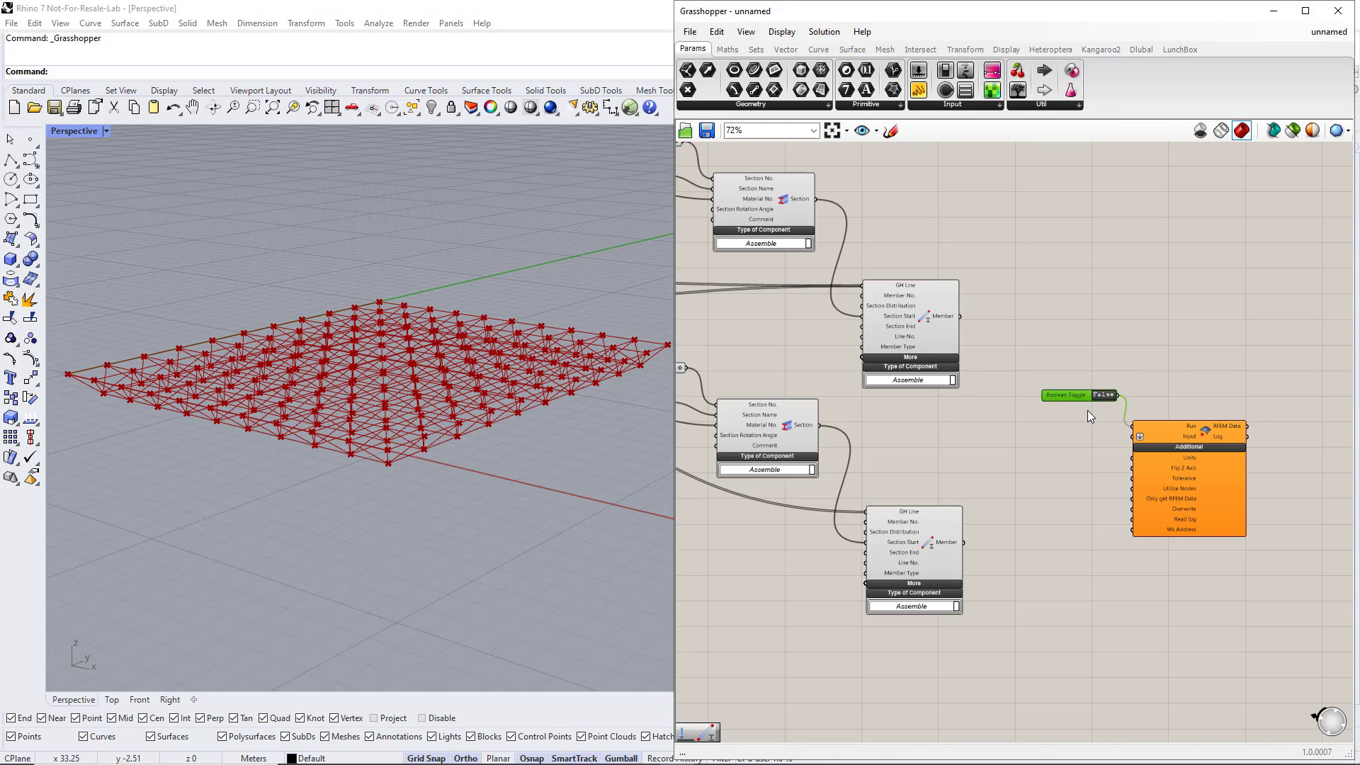
drag(1078, 396, 1078, 401)
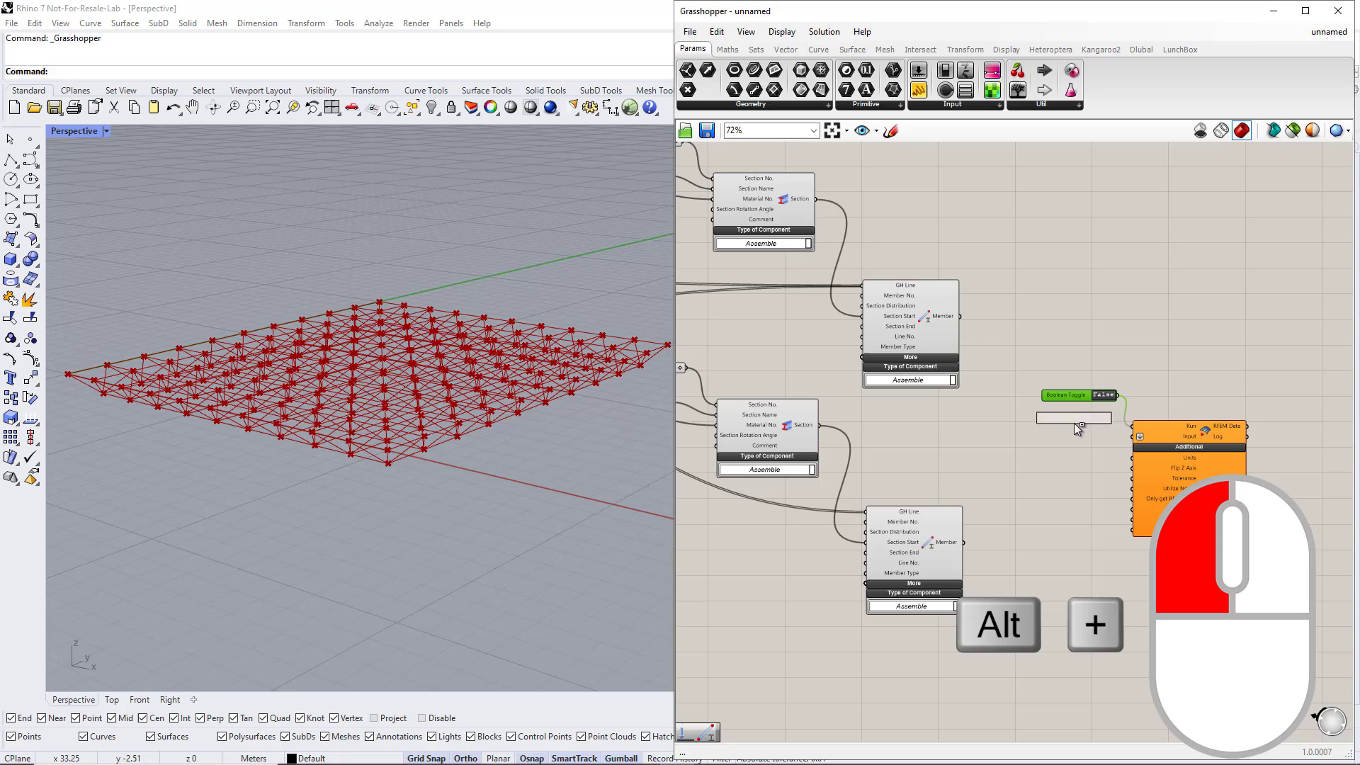
alt+drag(1080, 537, 1132, 509)
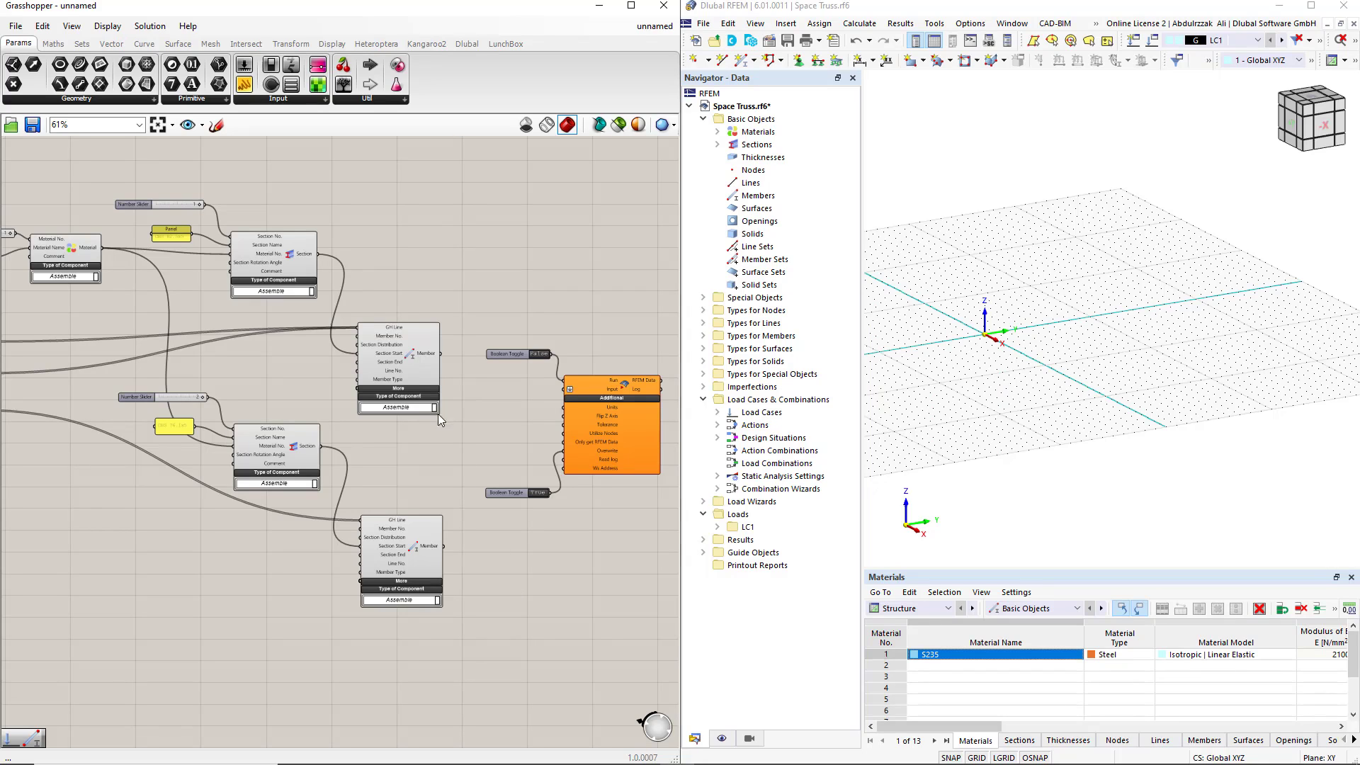
Step: Wire both Member outputs, both Section outputs and the Material output into the RFEM component's Input
drag(440, 354, 566, 388)
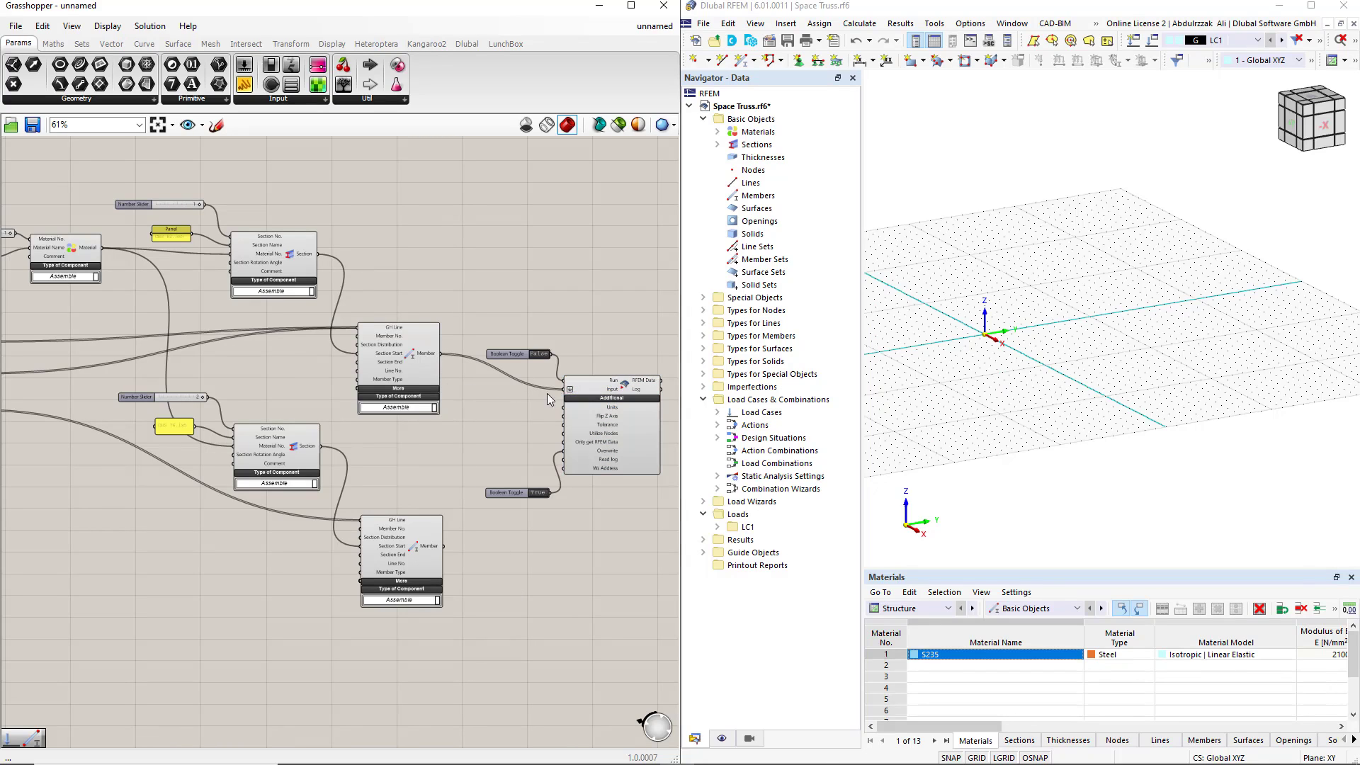
shift+drag(318, 254, 557, 397)
shift+drag(101, 248, 560, 399)
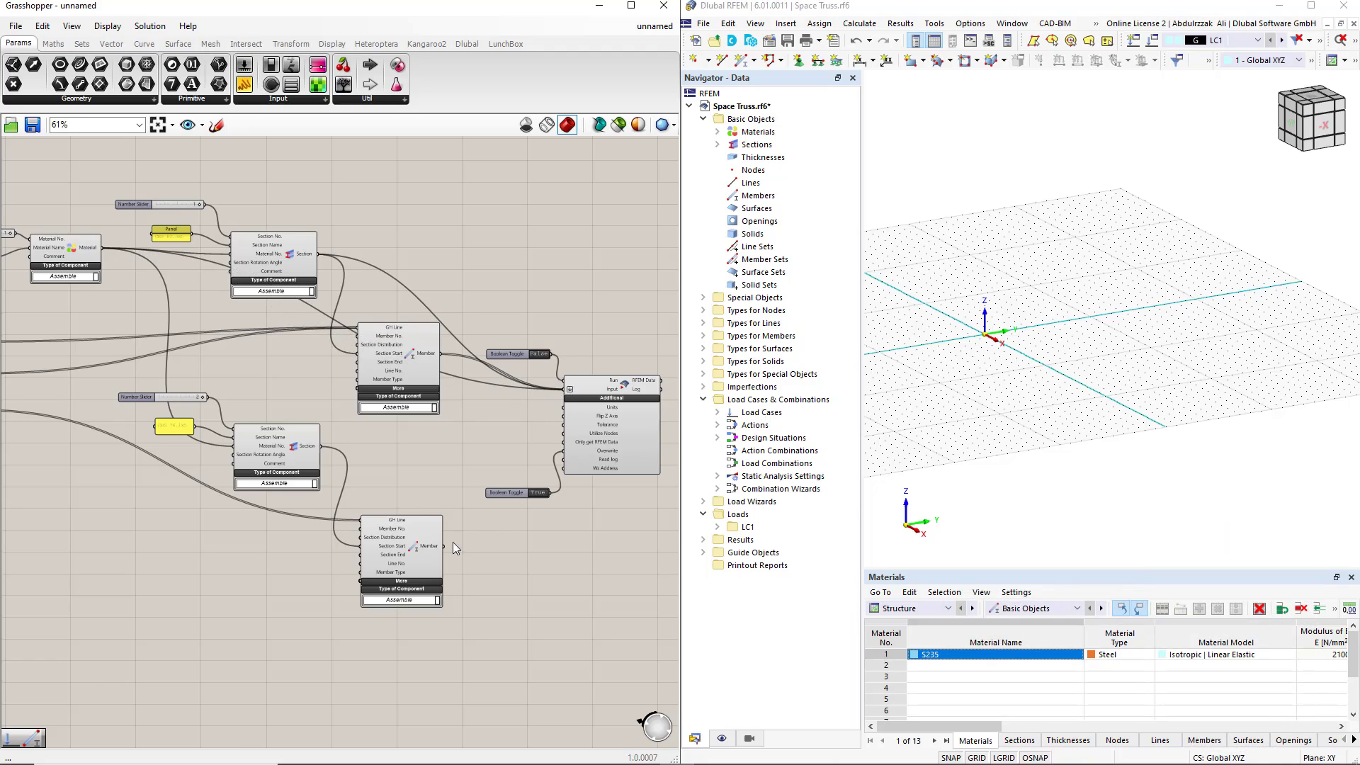
shift+drag(444, 546, 561, 398)
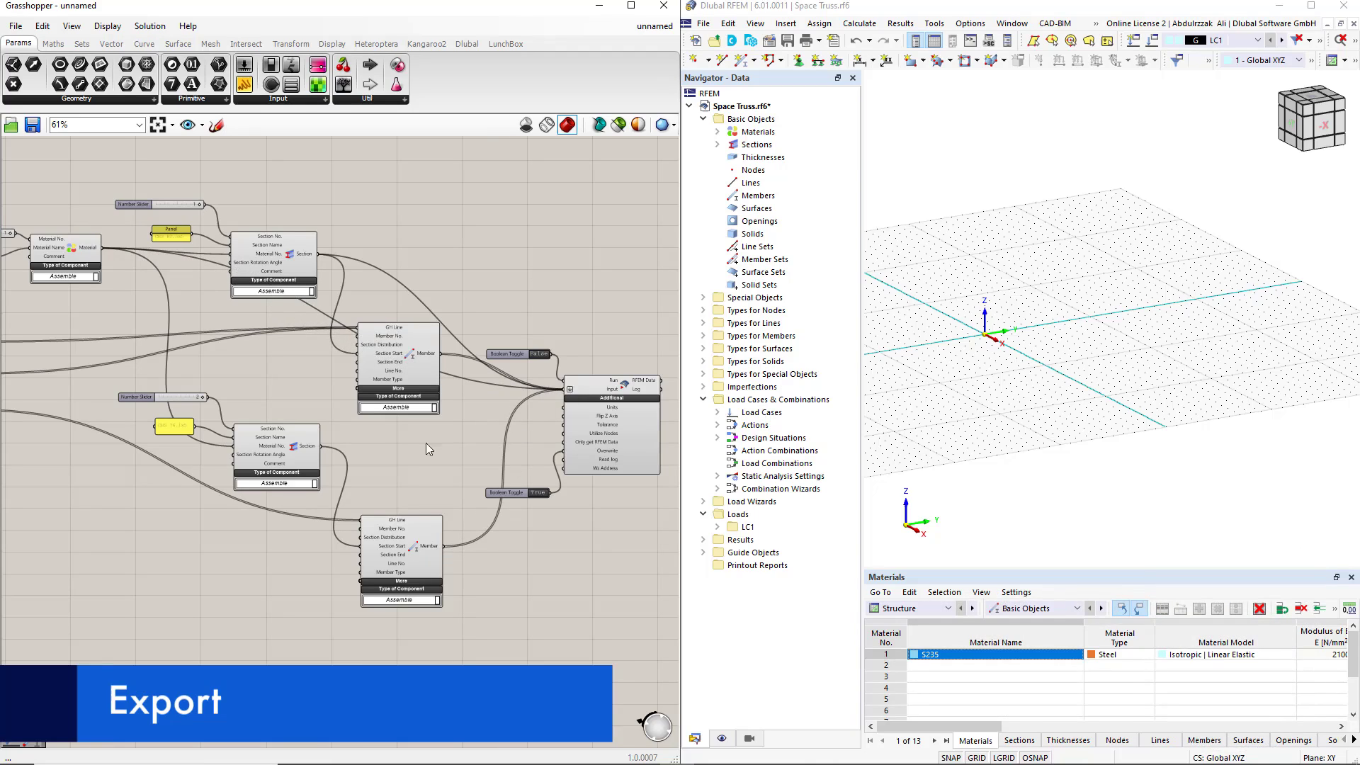
shift+drag(322, 446, 561, 391)
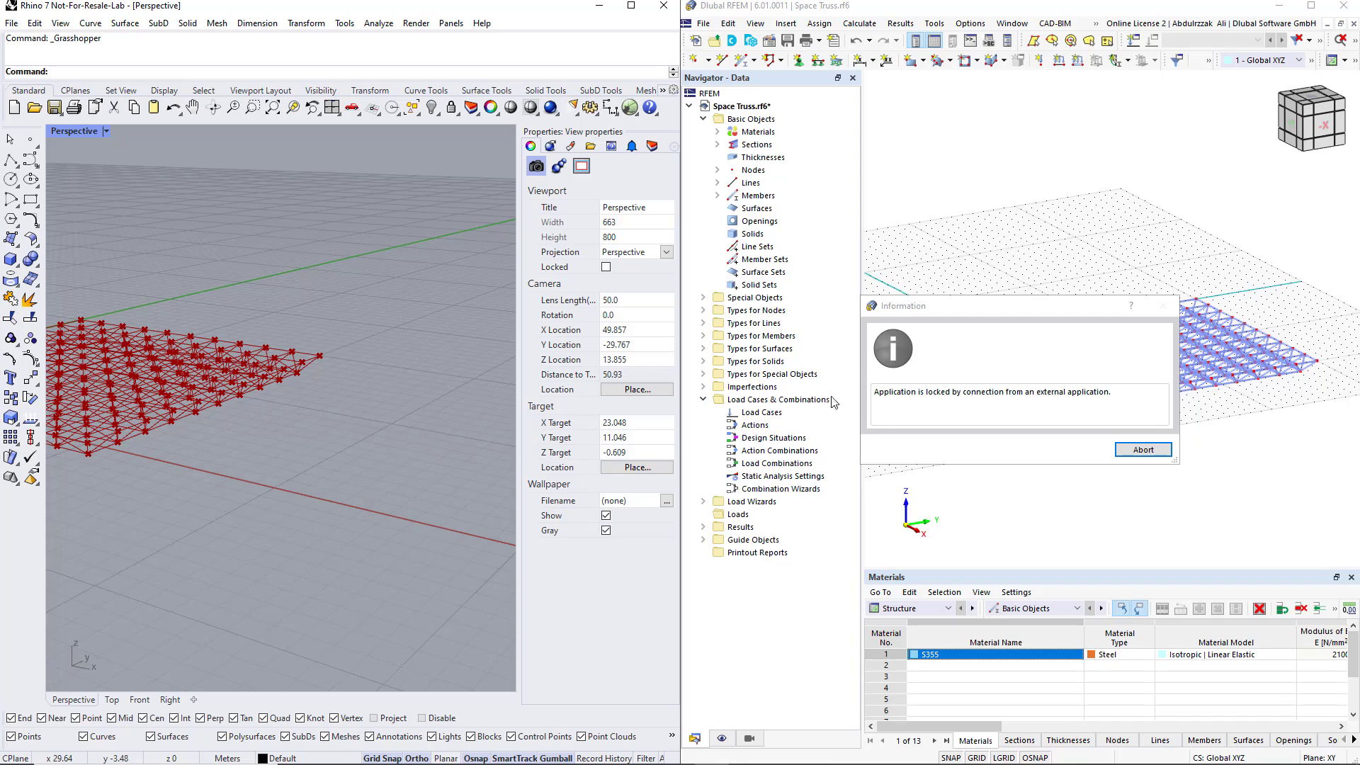
Step: Abort the Grasshopper connection lock, then check member 239's CHS section and S355 material
click(1142, 450)
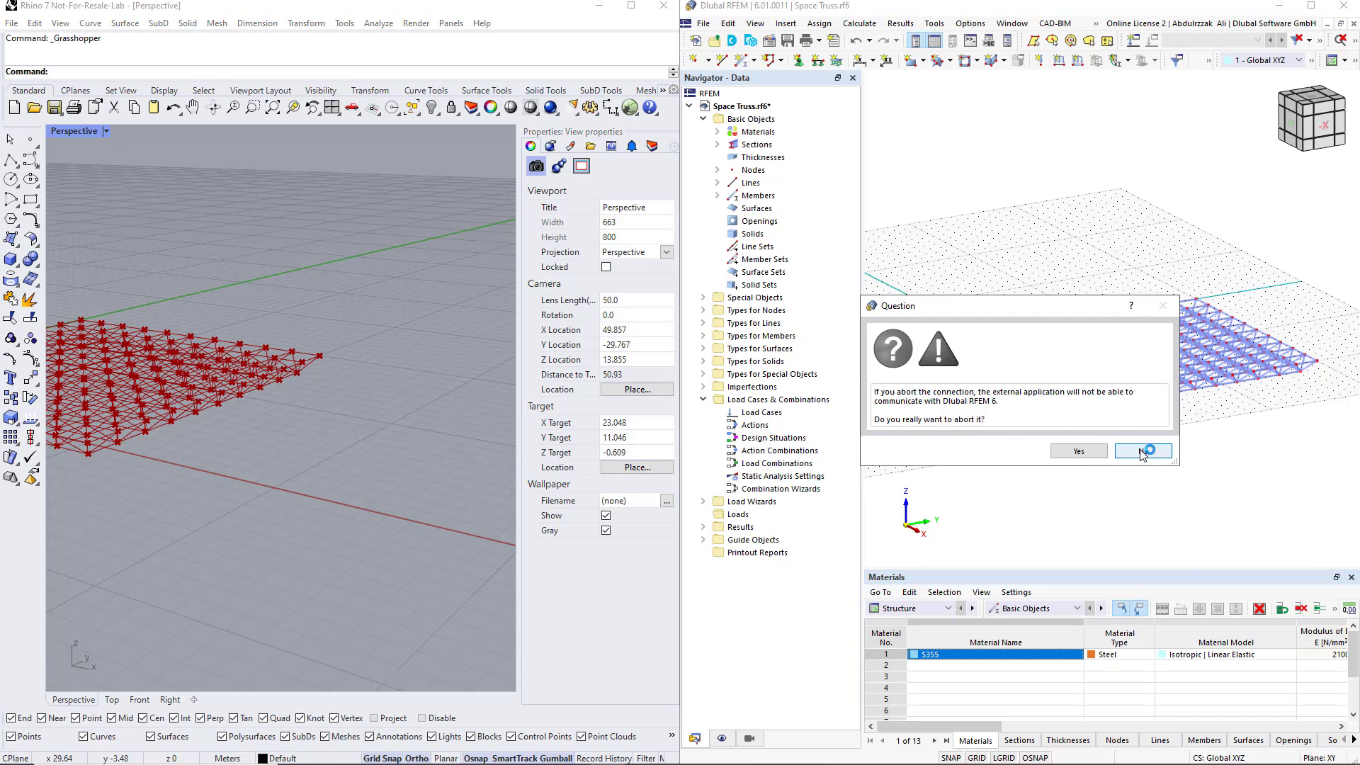
click(1082, 457)
scroll(1112, 445, up, 5)
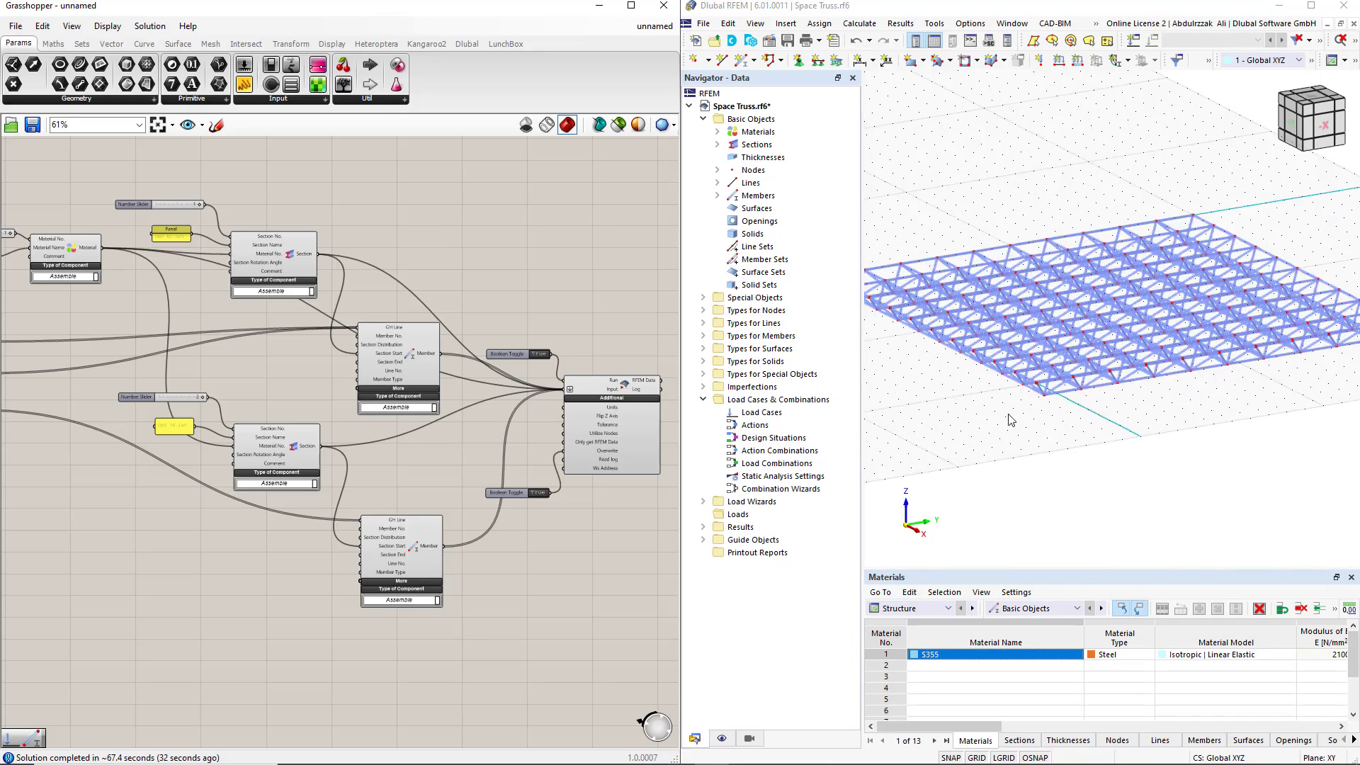
double_click(1112, 381)
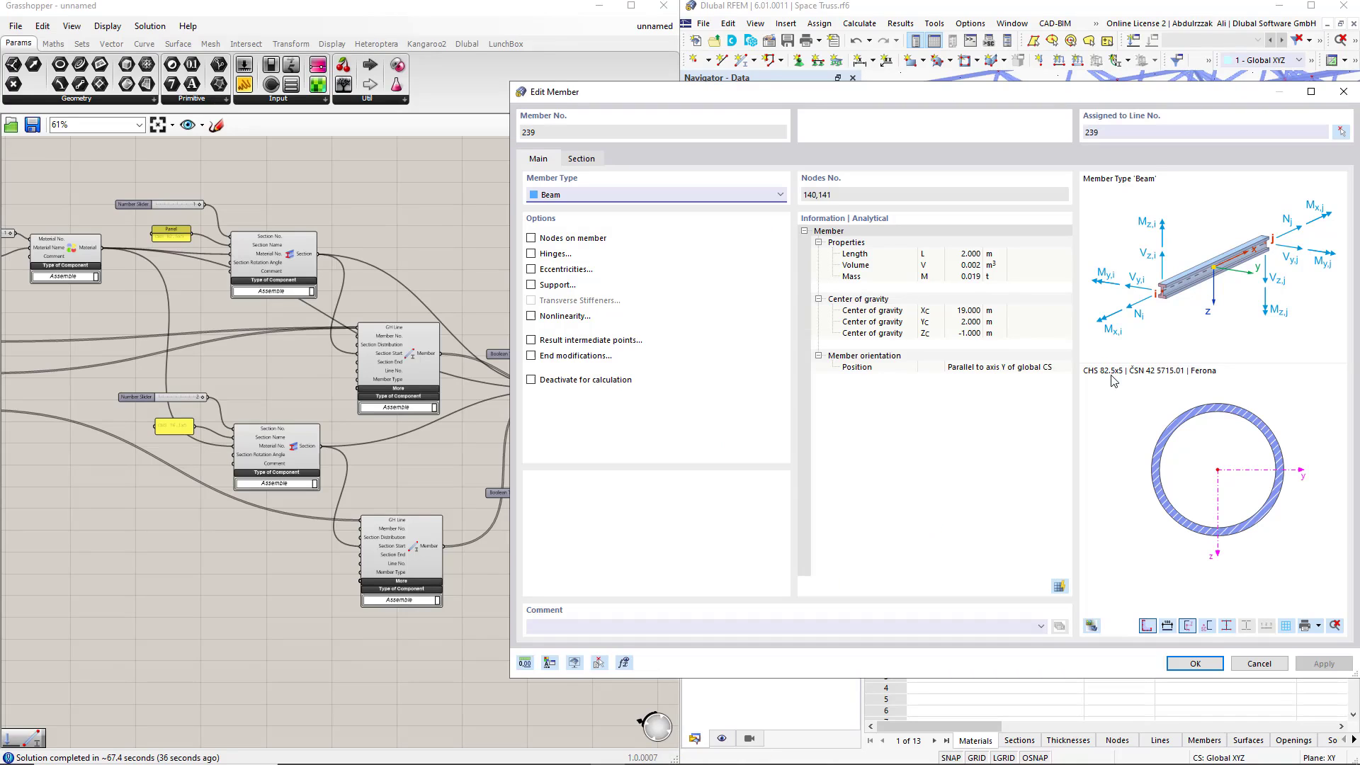
click(582, 159)
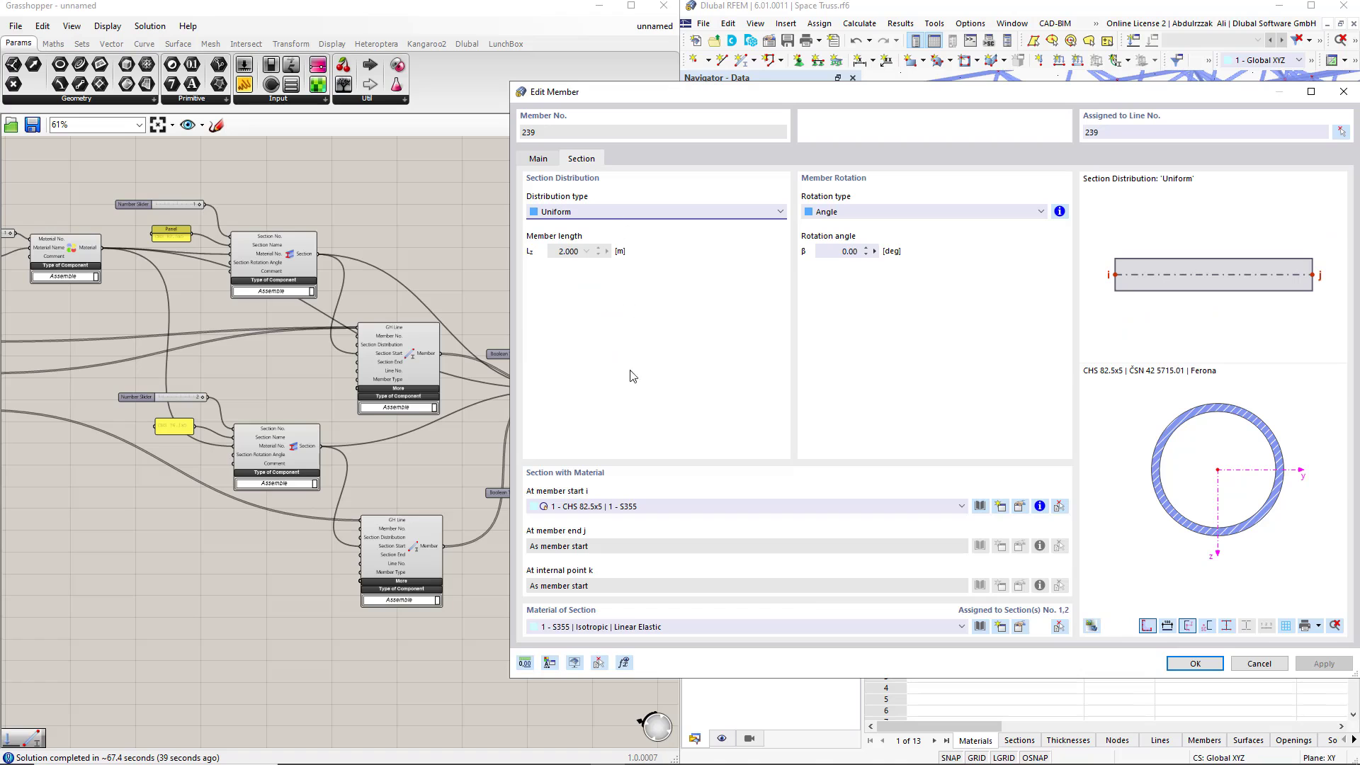
click(1220, 663)
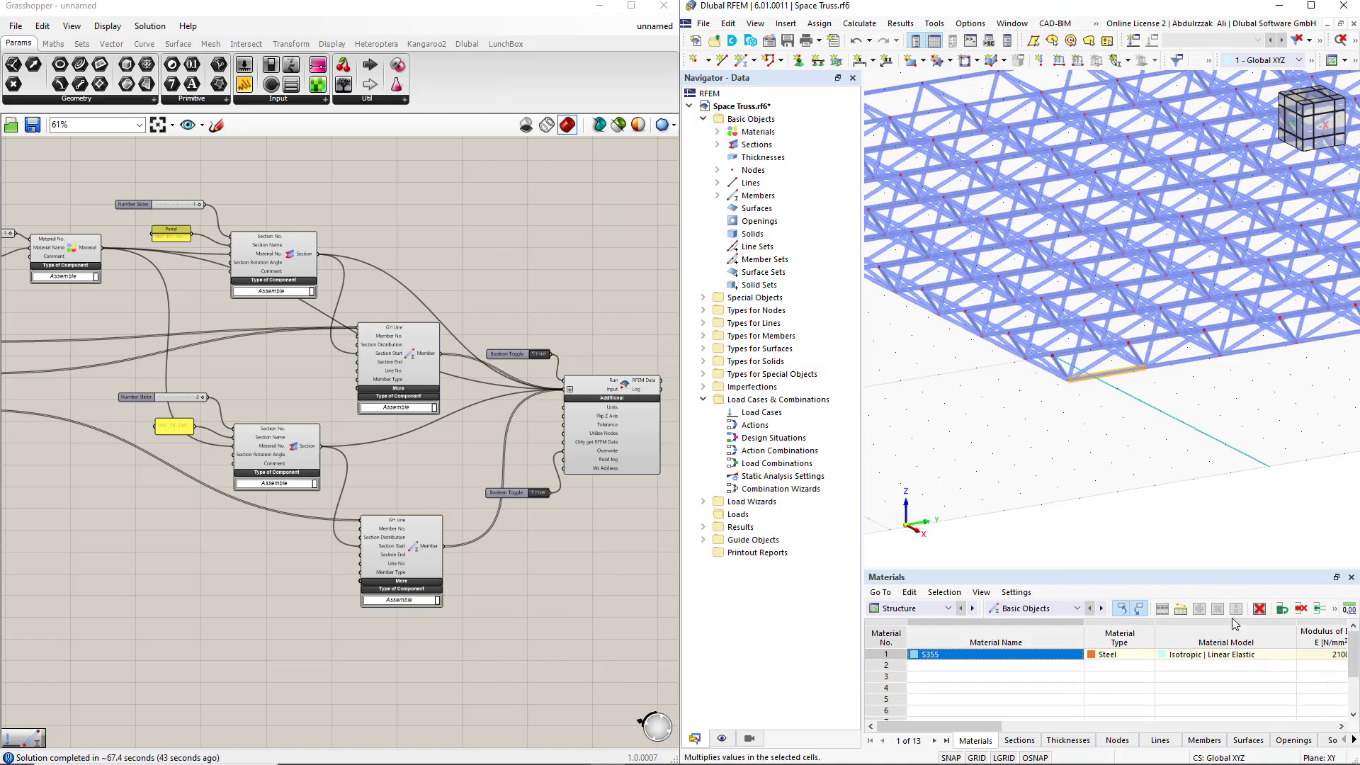
Step: Inspect member 433's CHS section and S355 material from above, then zoom out to the full truss
ctrl+middle_drag(1101, 444, 1166, 377)
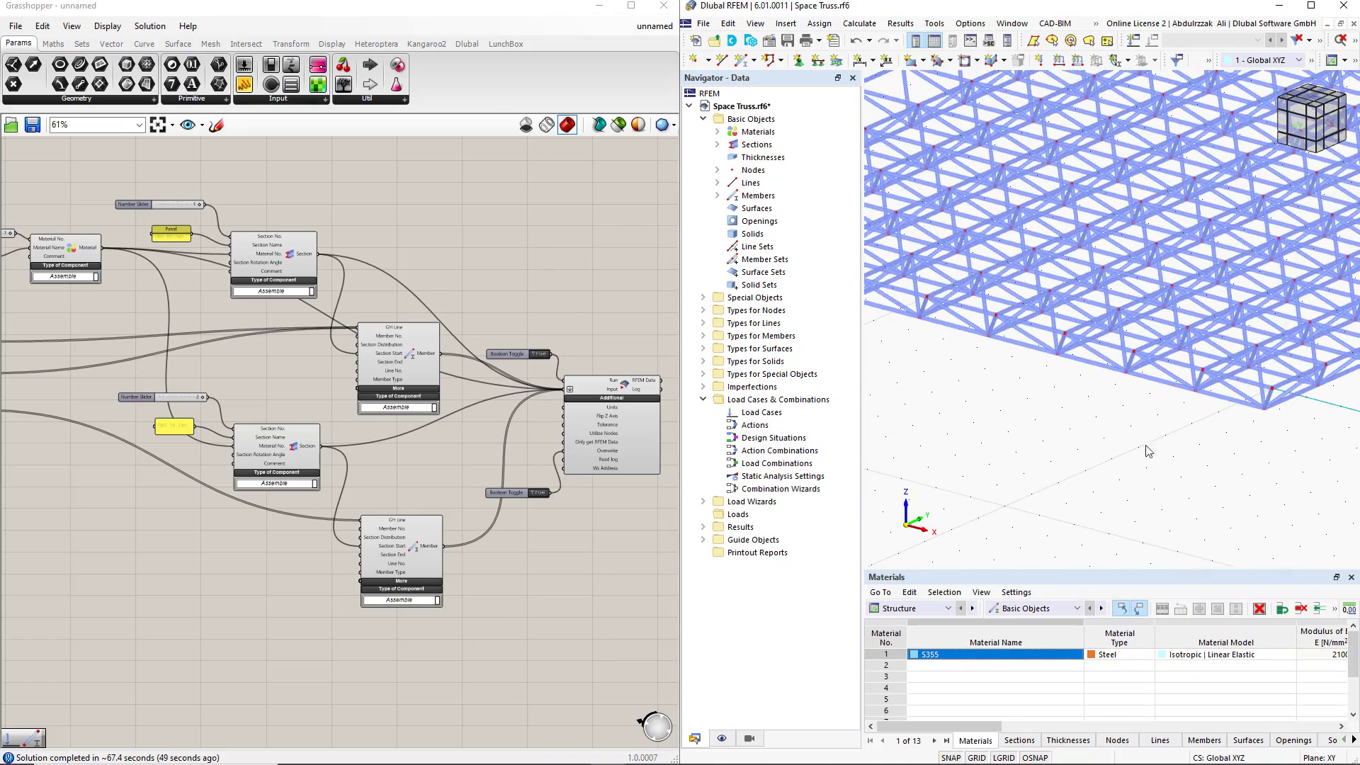
double_click(1169, 374)
click(590, 161)
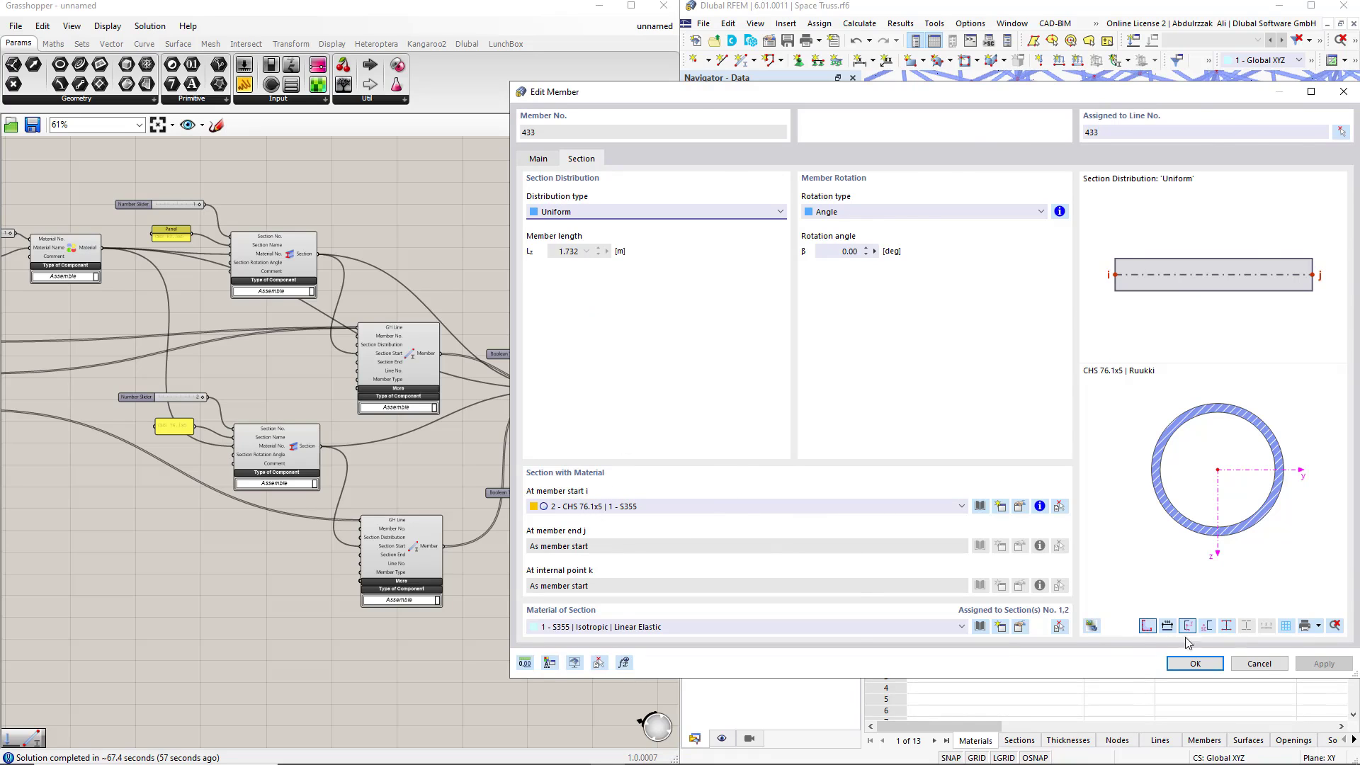
click(1259, 663)
scroll(1119, 521, down, 5)
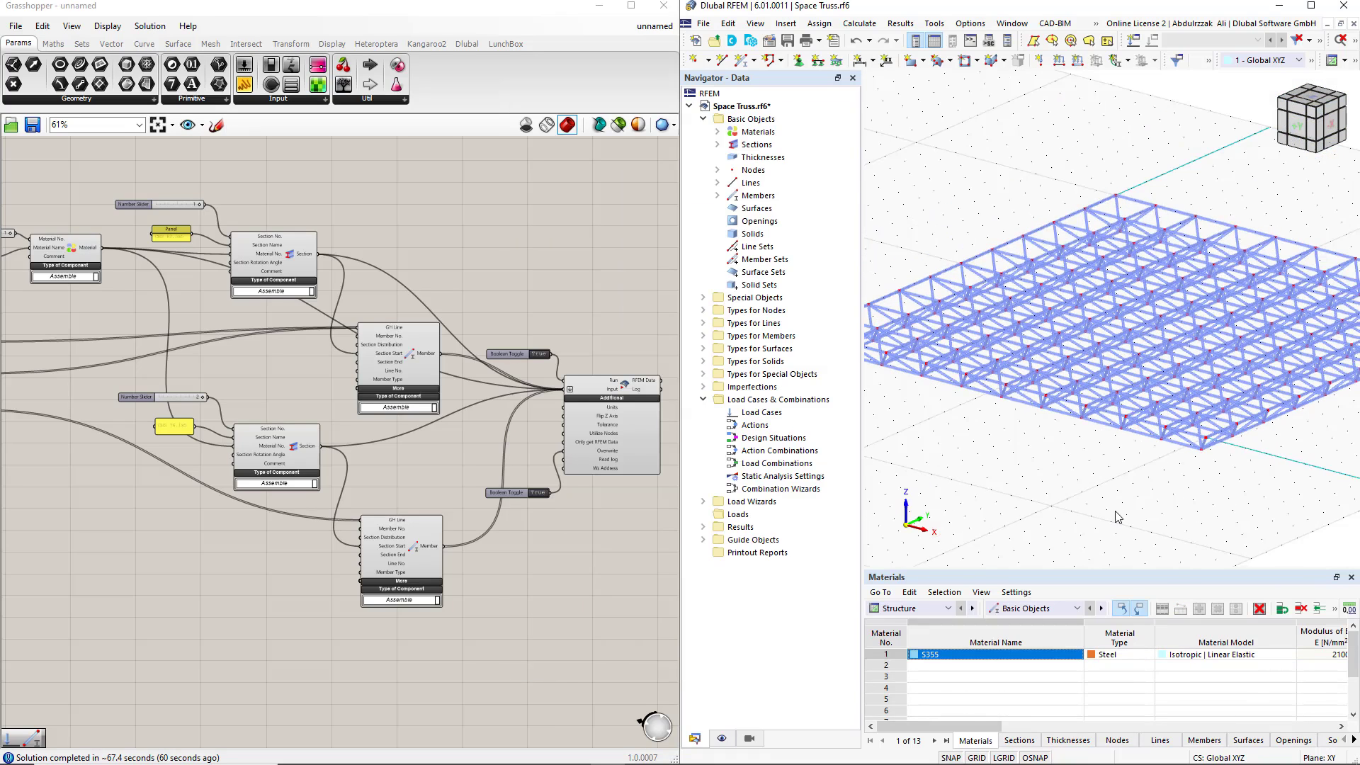